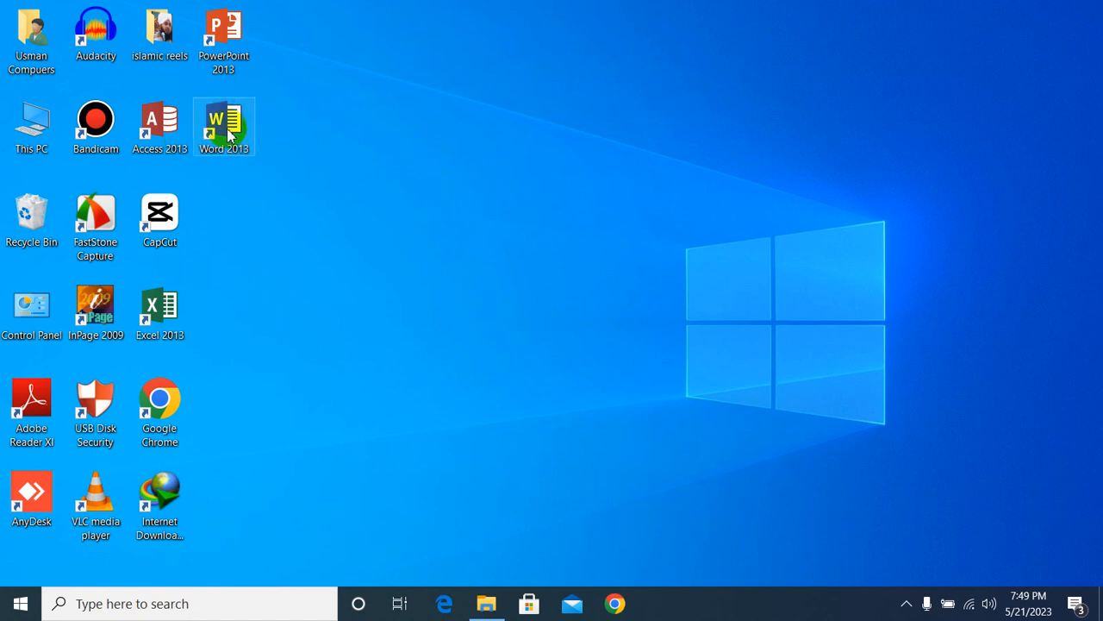
Step: Launch Word 2013 from its desktop shortcut, create a blank document and close Word
double_click(229, 136)
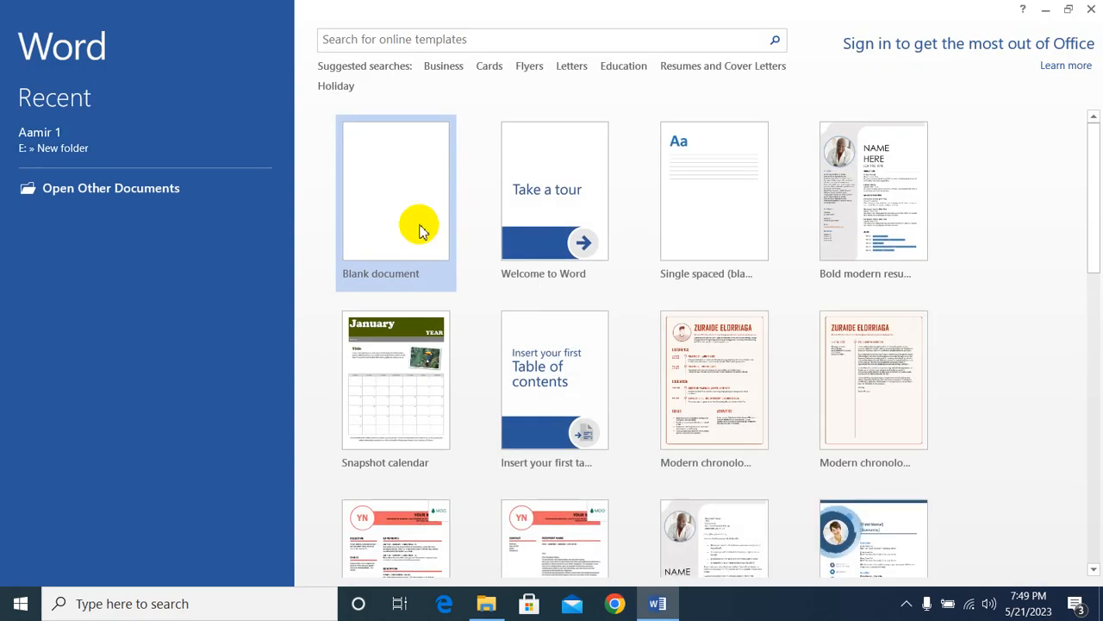
click(419, 225)
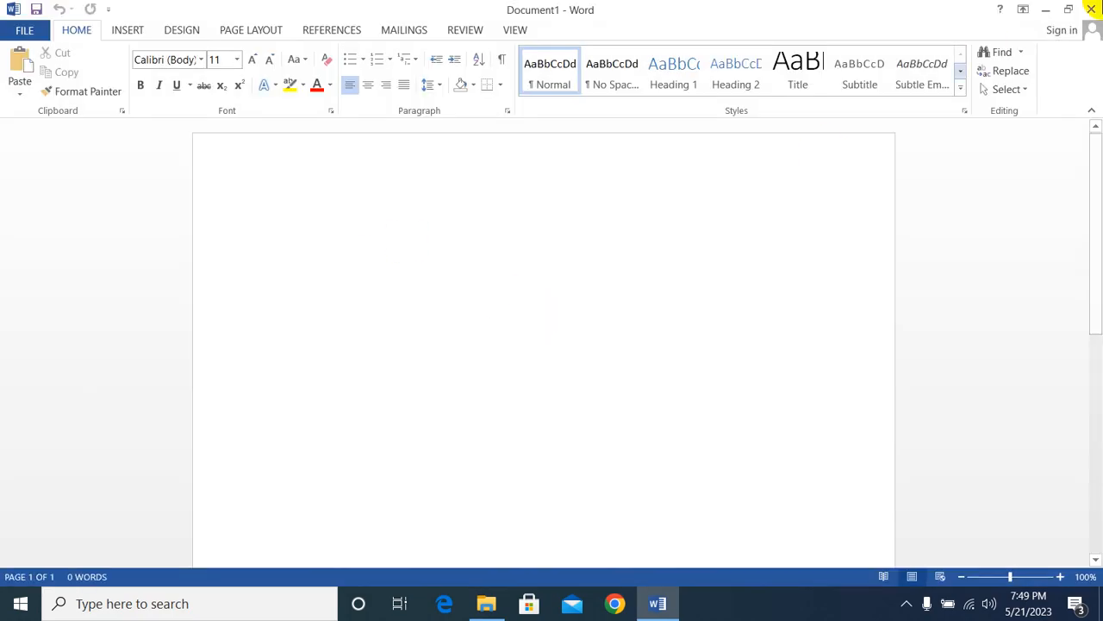
click(1091, 9)
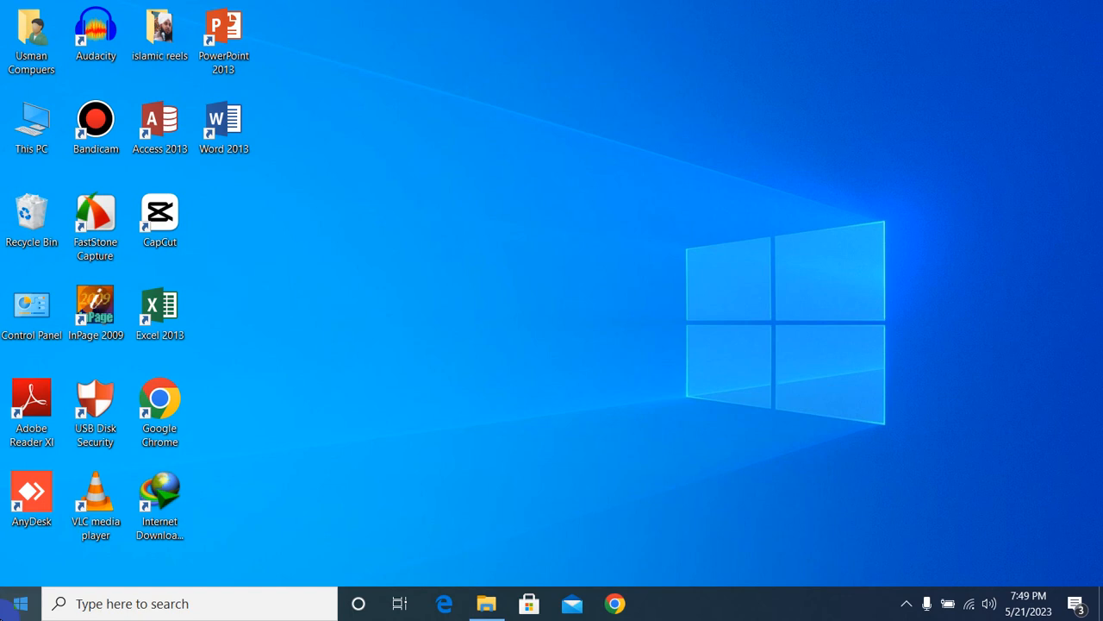
Step: Launch Word 2013 from the installed Microsoft Office 2013 programs, create a blank document and close Word
click(19, 605)
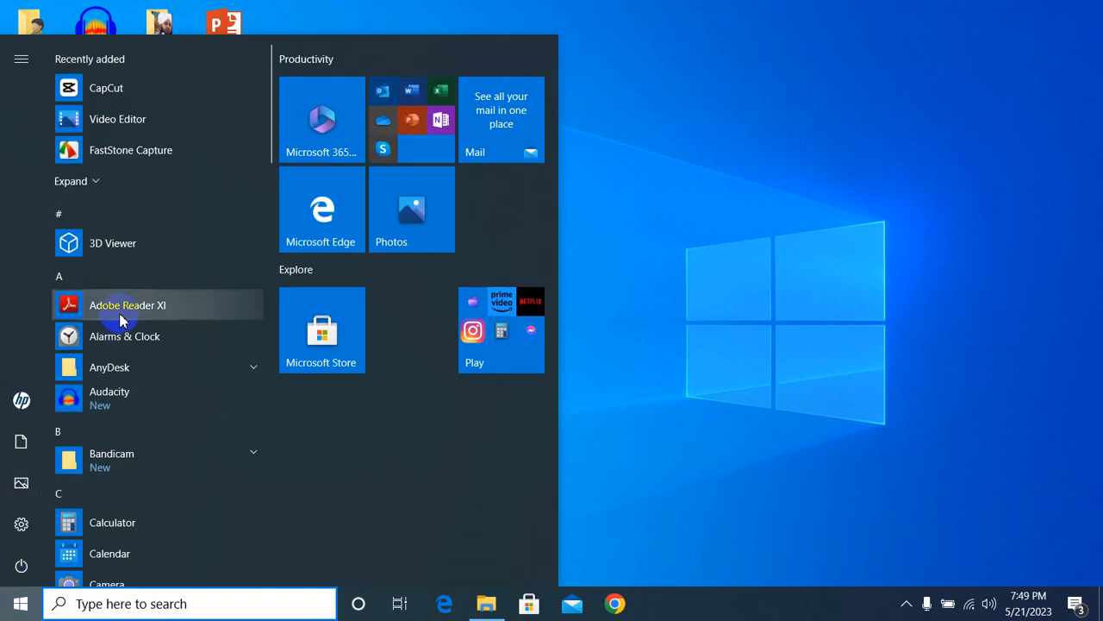
scroll(123, 492, down, 3)
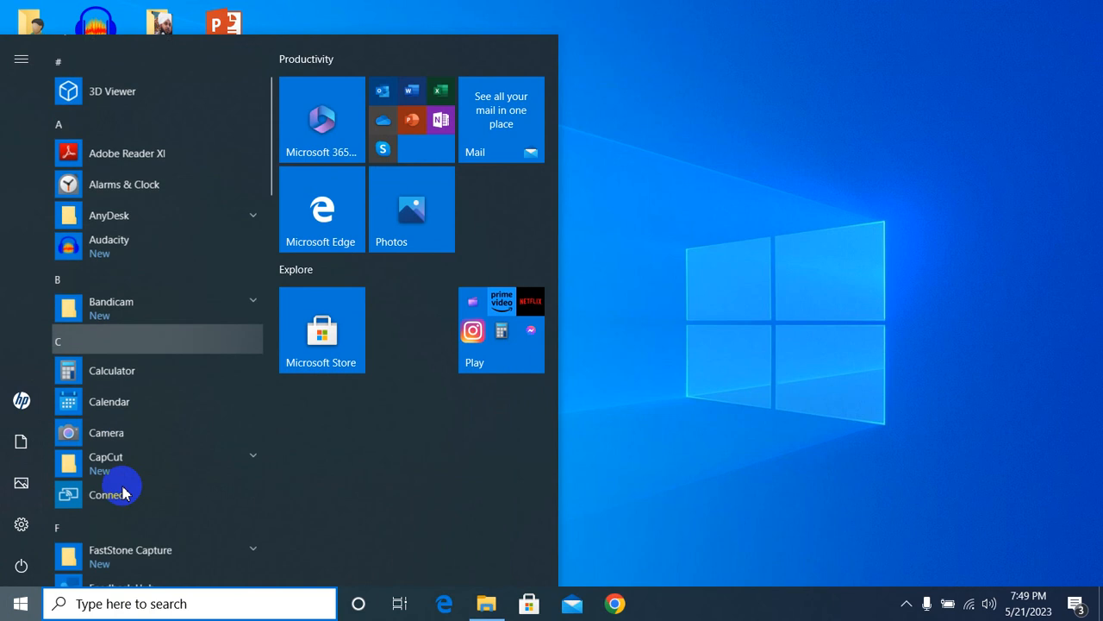
scroll(123, 491, down, 8)
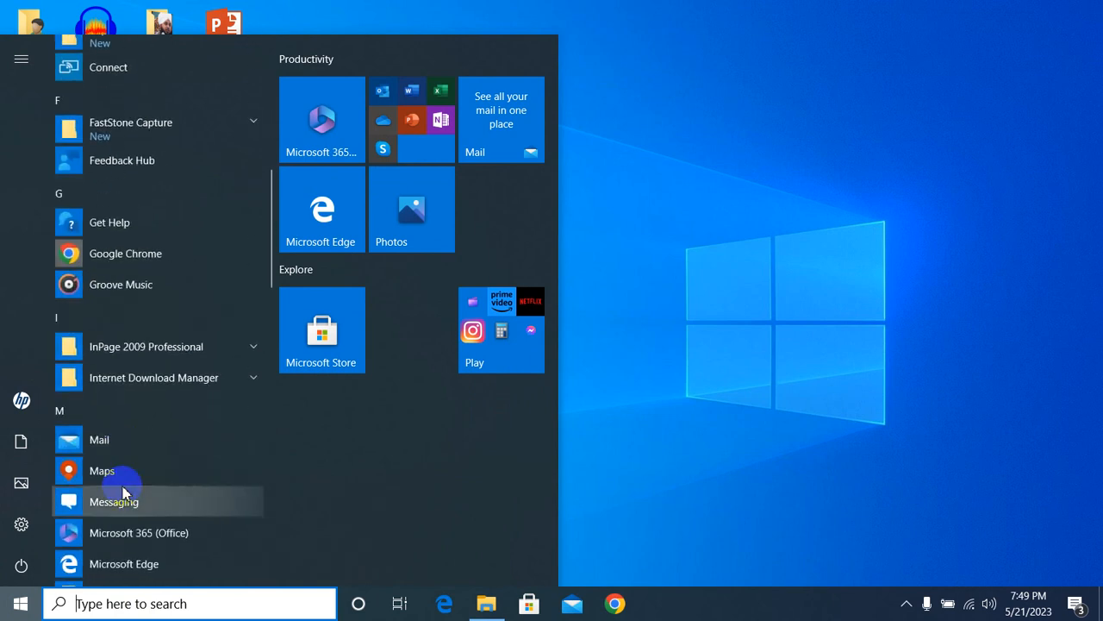
scroll(123, 491, down, 3)
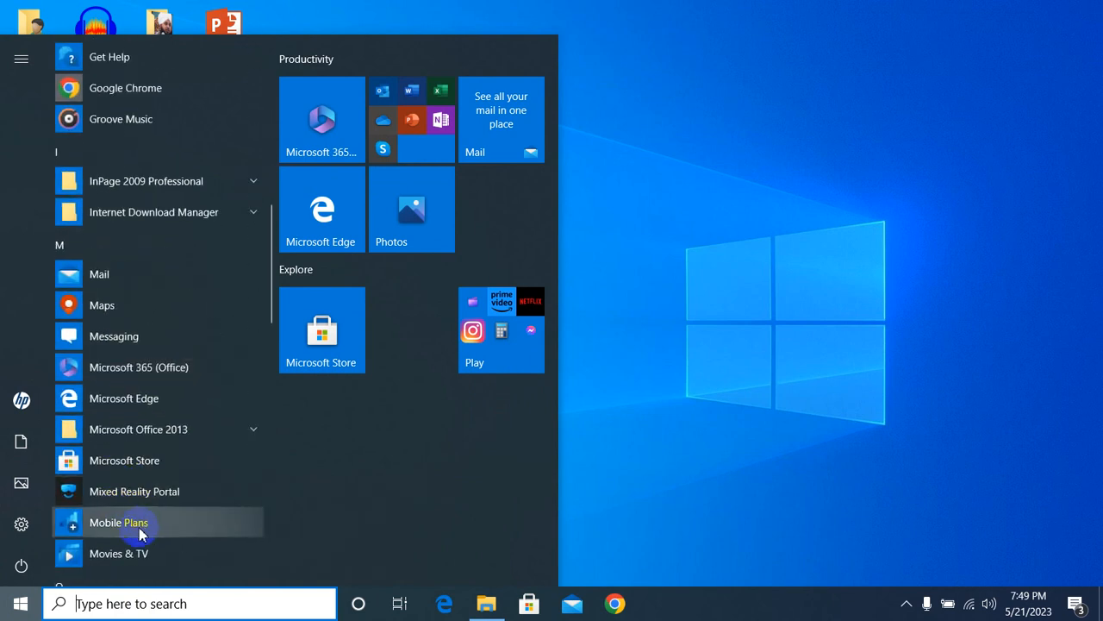
scroll(140, 529, down, 1)
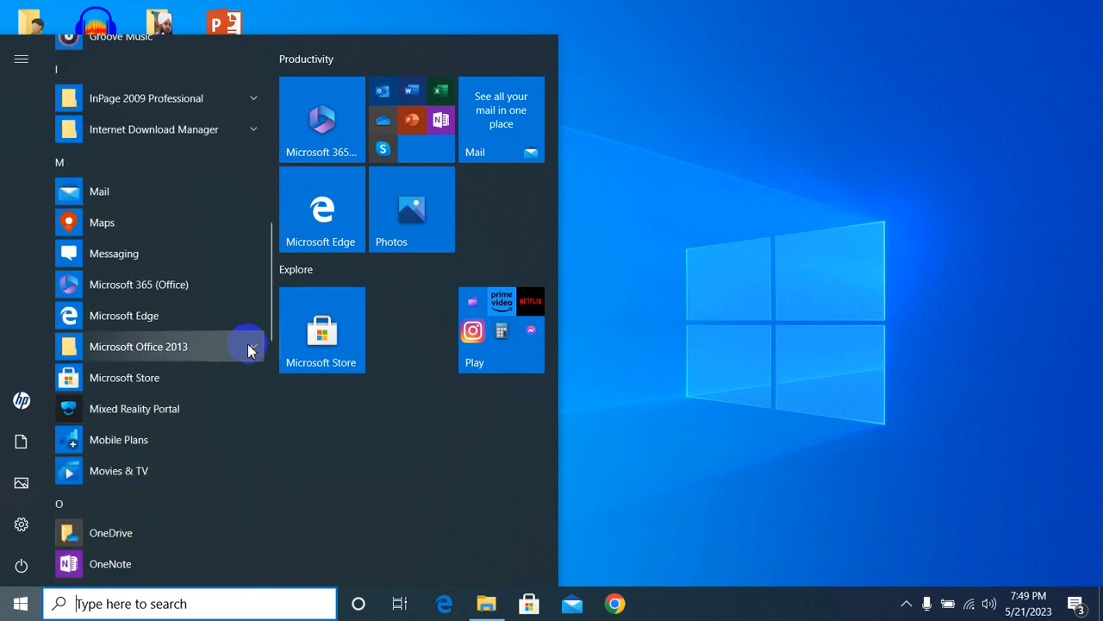
click(252, 346)
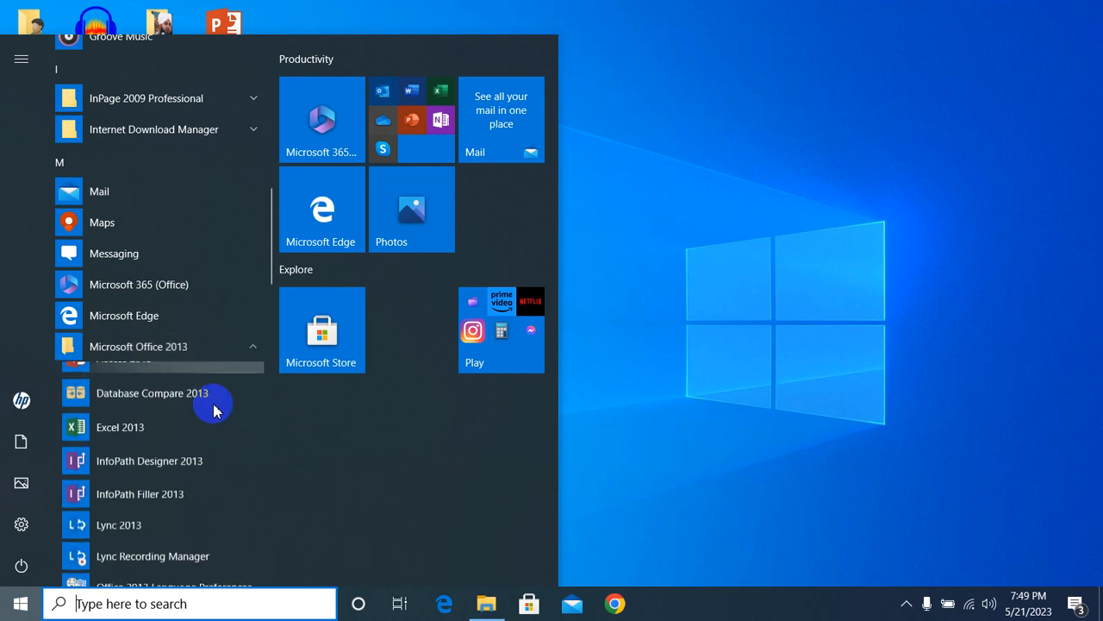
scroll(213, 414, down, 9)
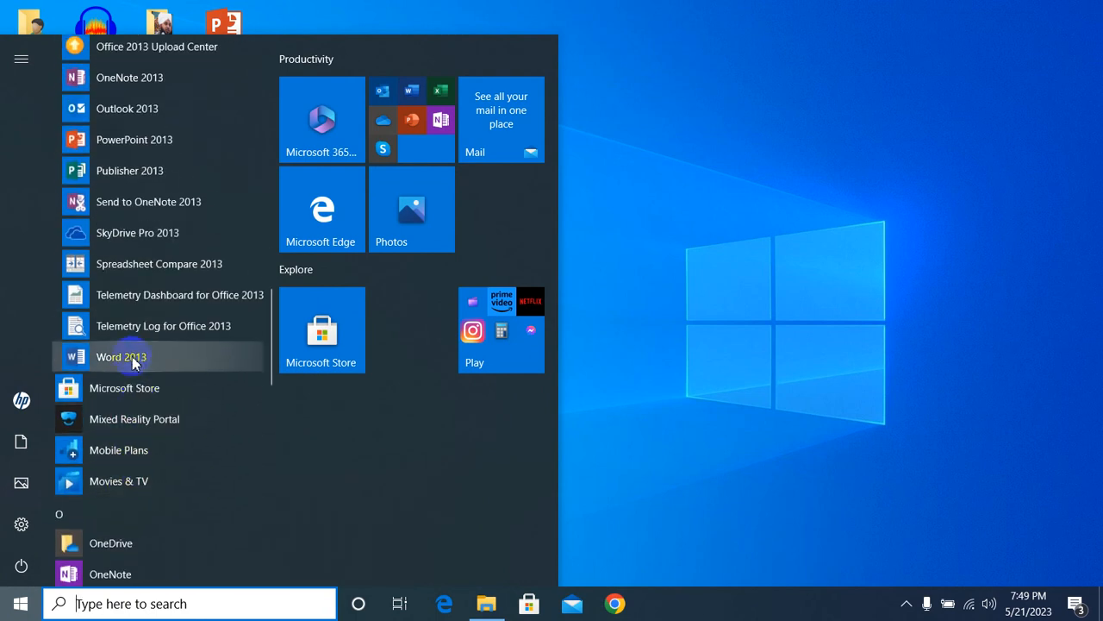
click(133, 362)
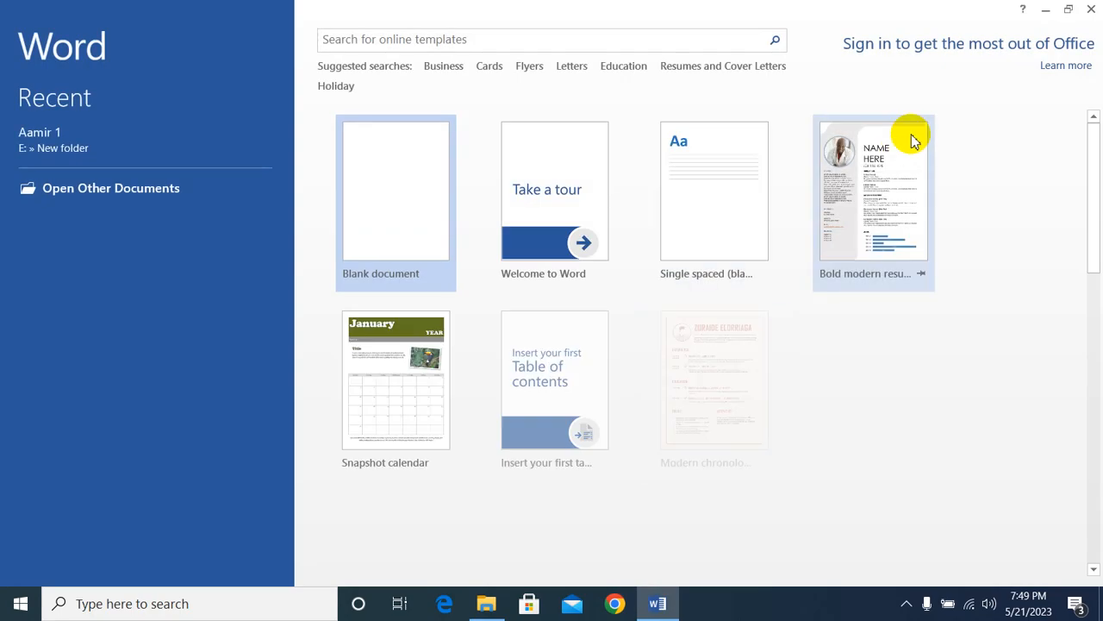
key(Return)
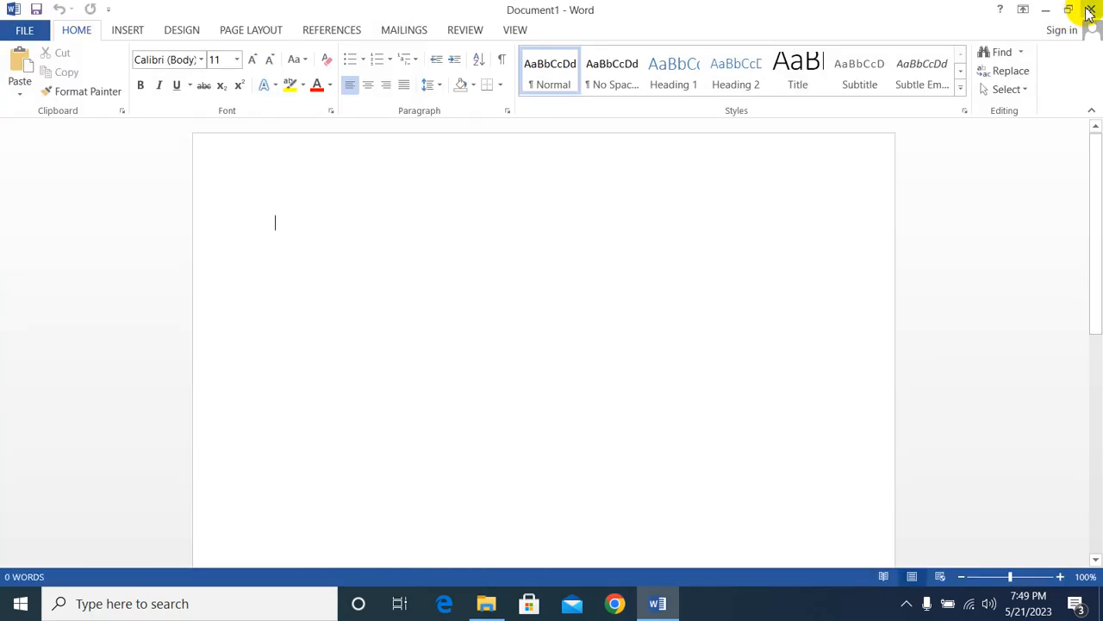
click(1088, 10)
Step: Launch Word by searching for Run and executing the winword command, and create a blank document
click(140, 603)
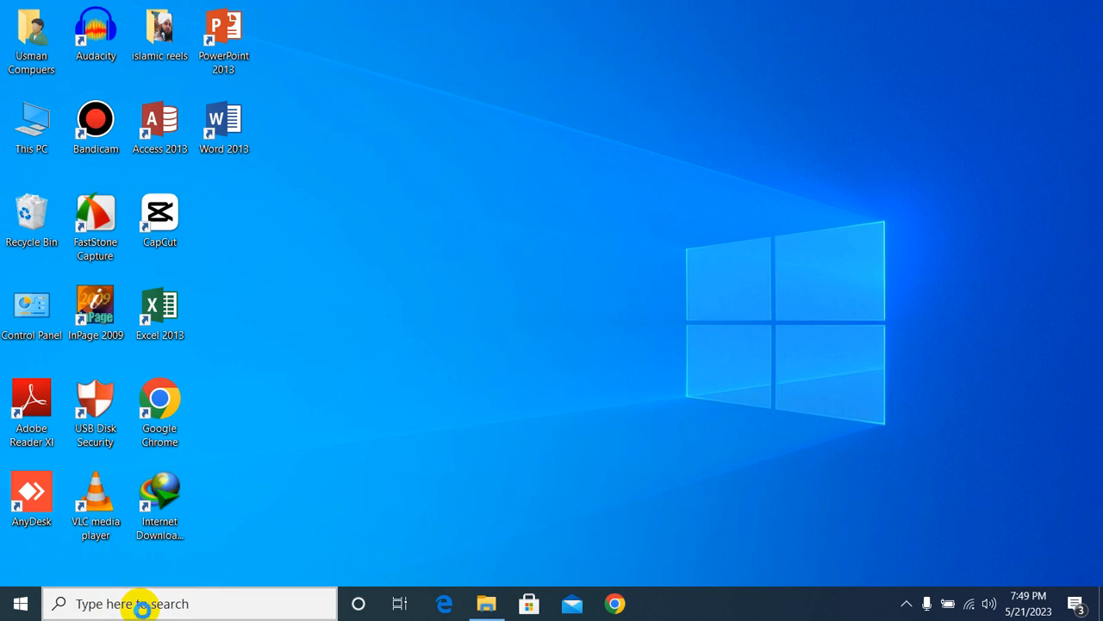
text(run)
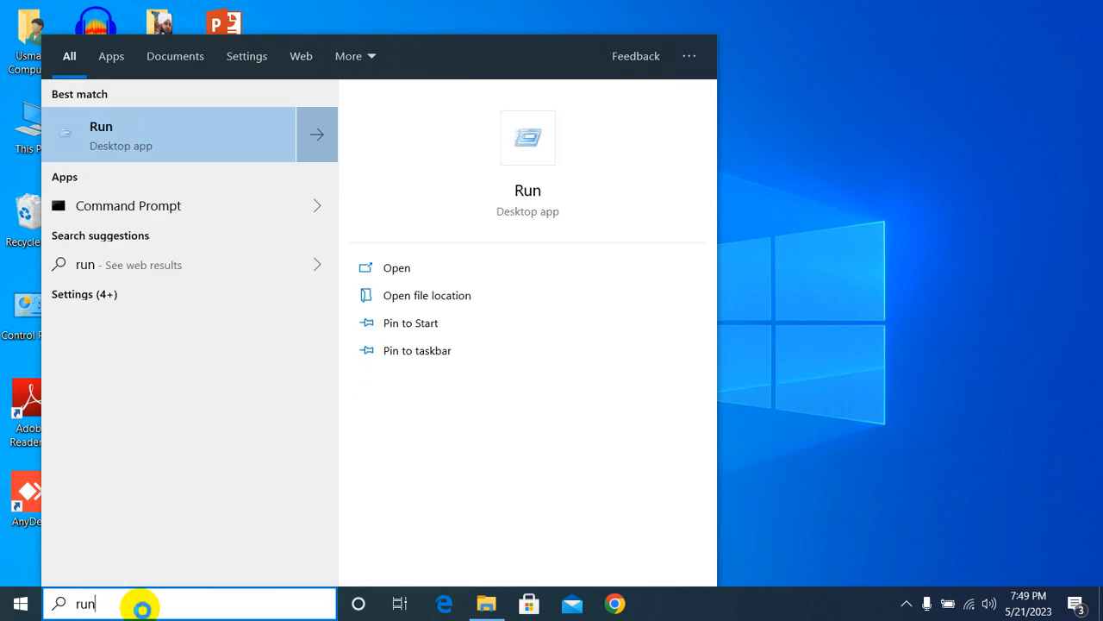
click(125, 138)
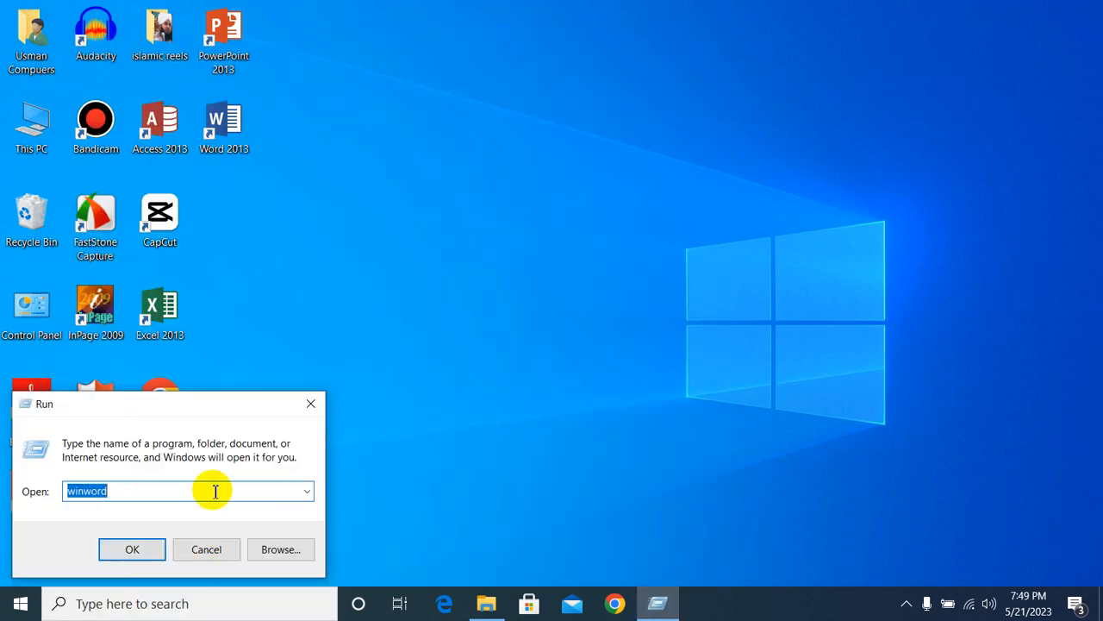
click(122, 498)
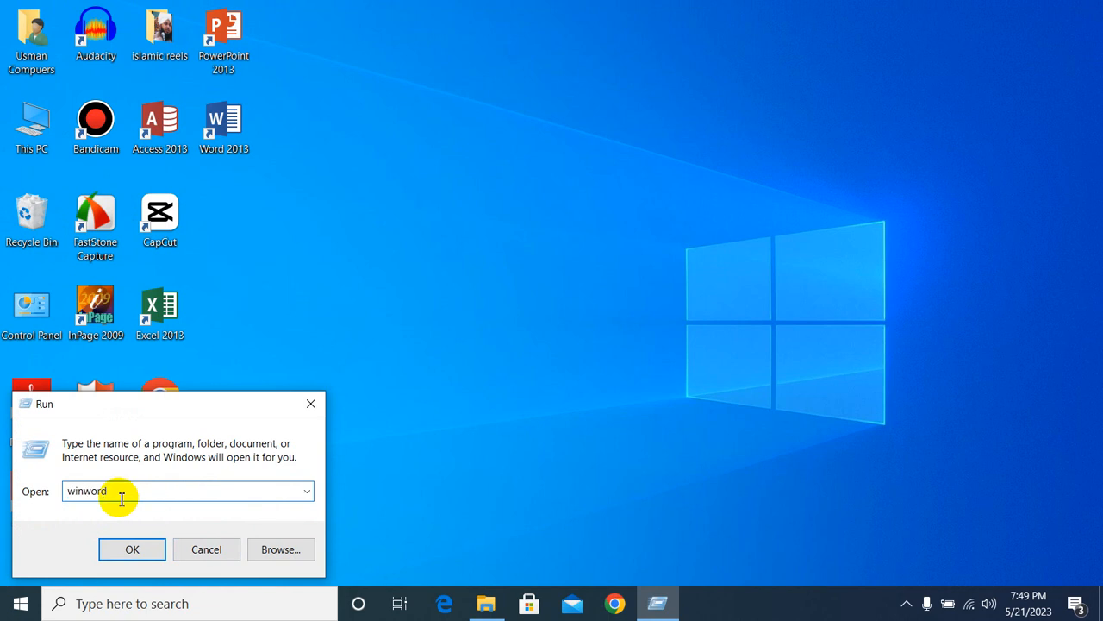
click(130, 552)
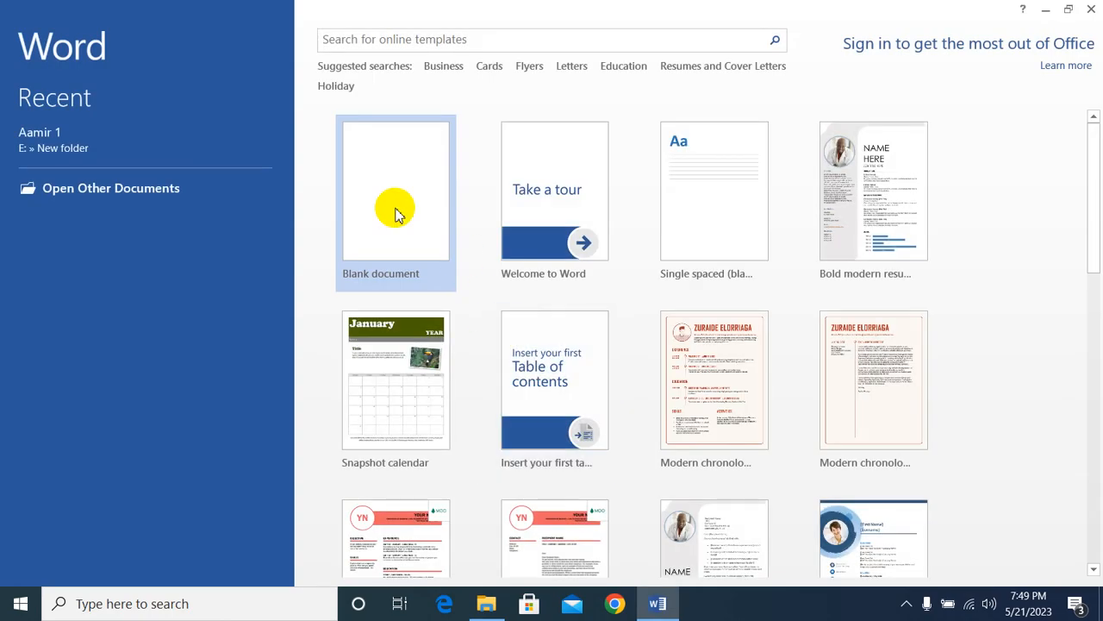
click(395, 212)
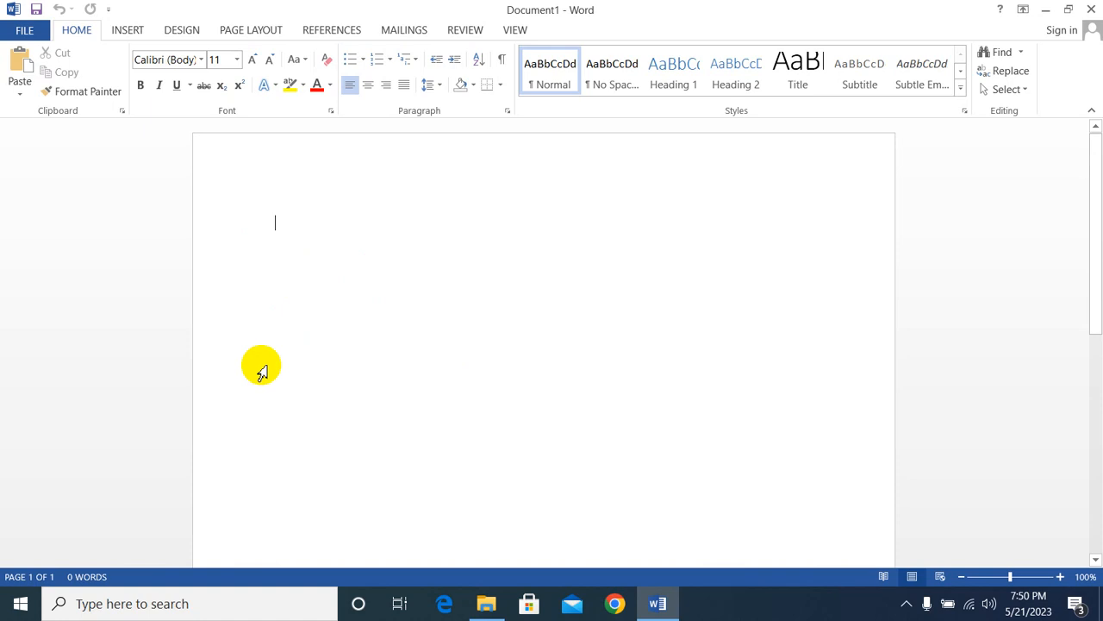
Step: Set the document's paper size to A4 (8.27" x 11.69")
click(236, 35)
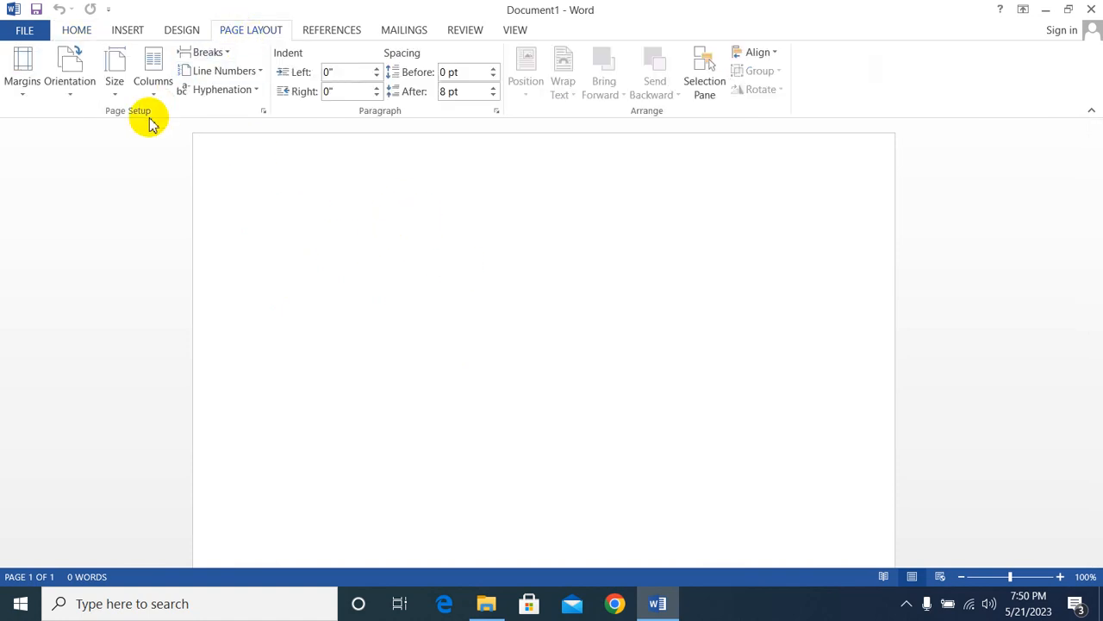
click(114, 99)
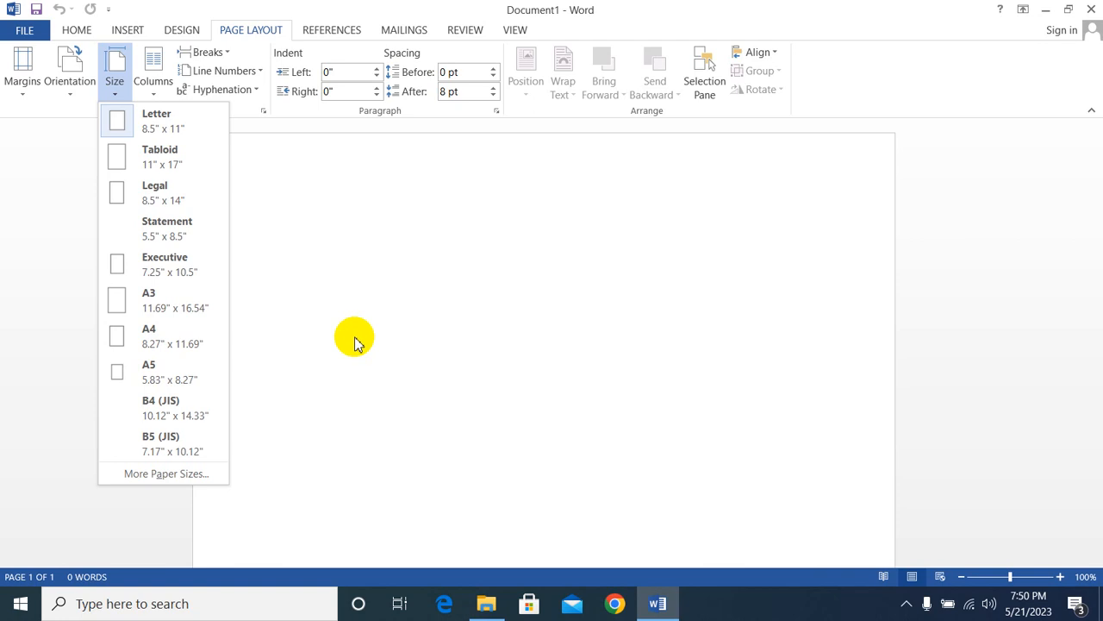
click(179, 342)
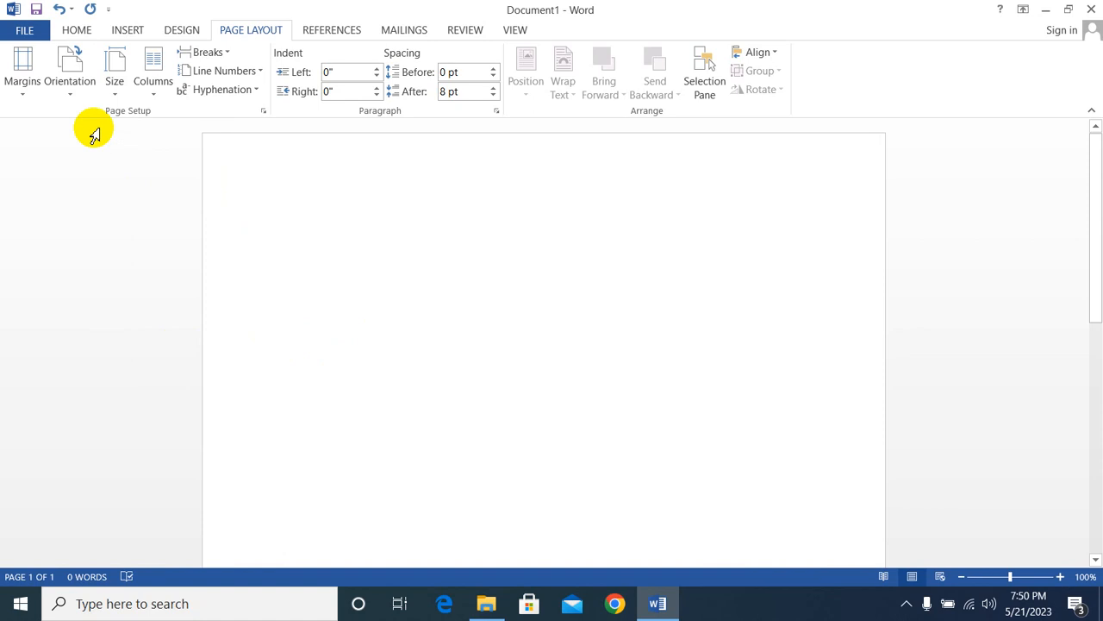
Step: Choose Portrait as the page orientation and look over the page
click(60, 102)
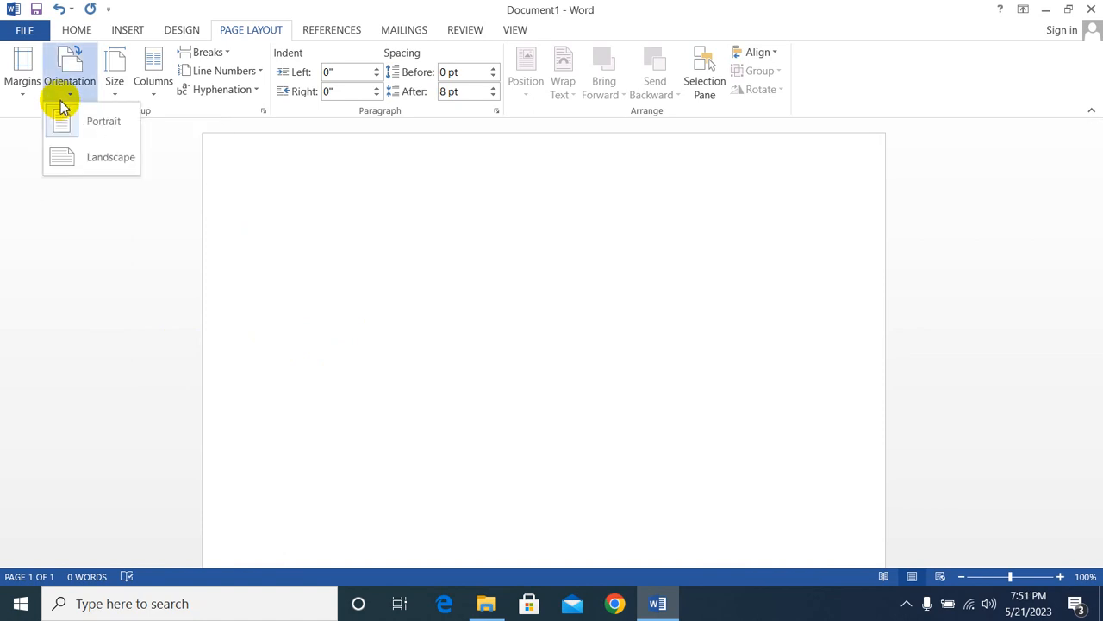
click(78, 127)
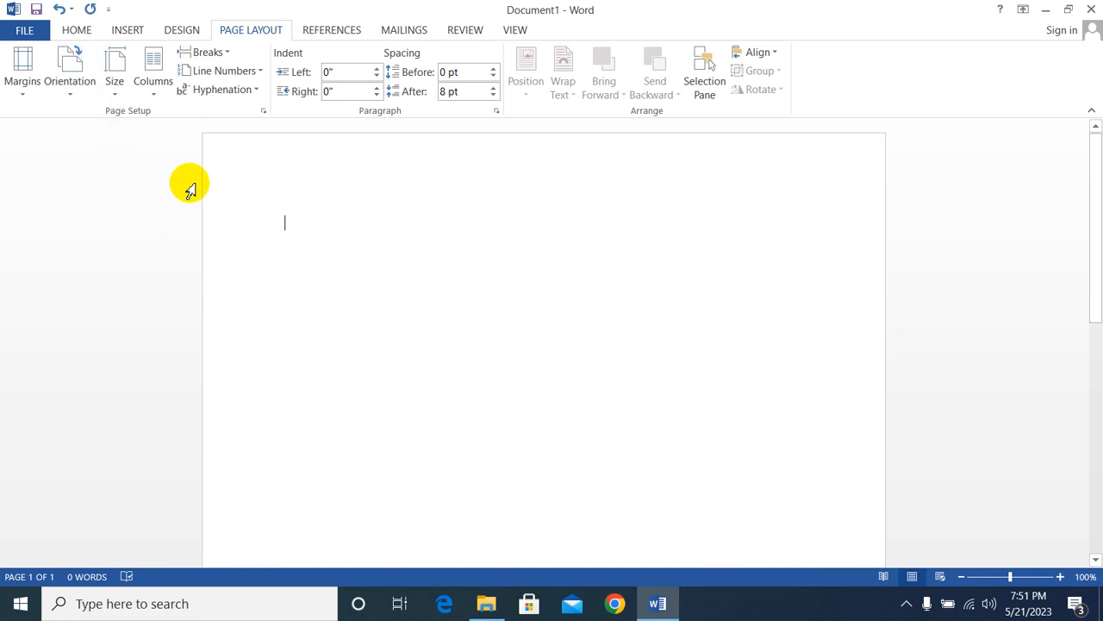
scroll(576, 365, down, 5)
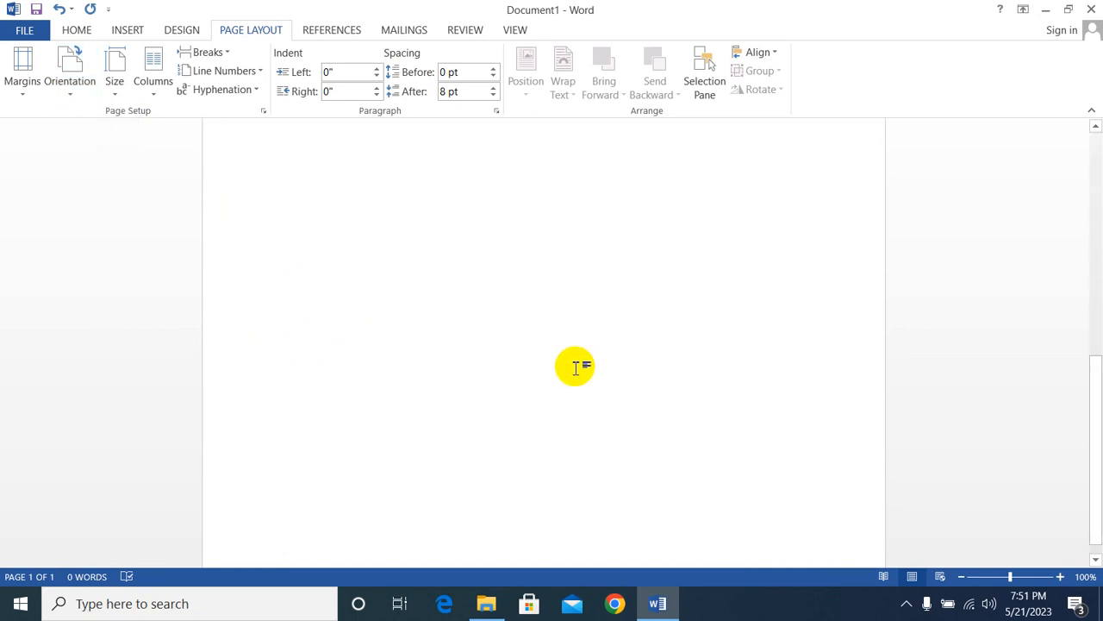
scroll(576, 366, up, 7)
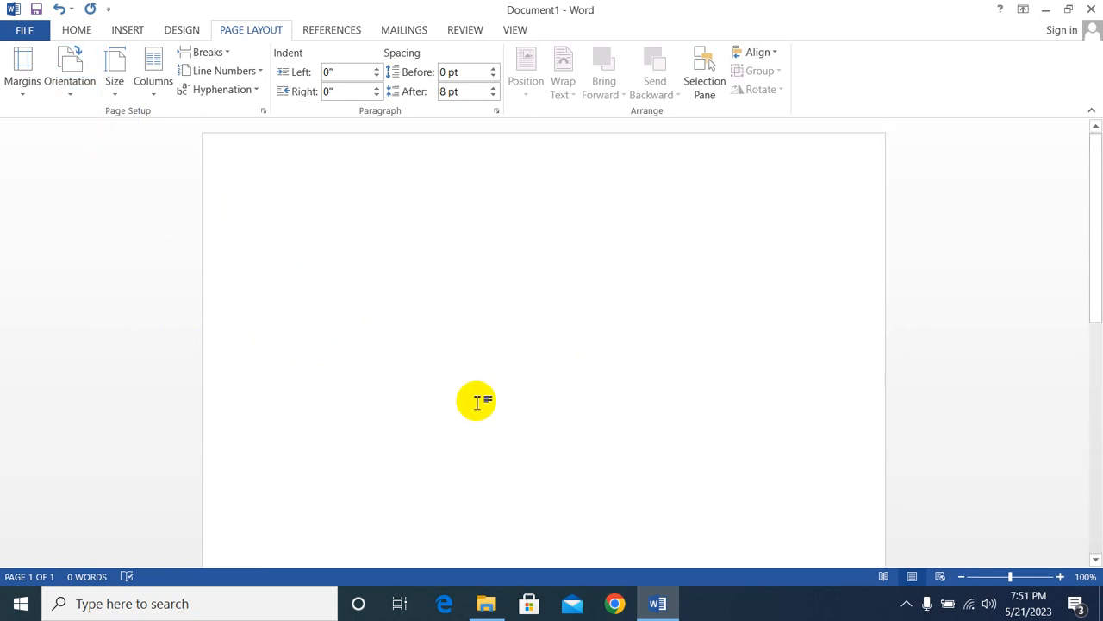
Step: Change the page orientation to Landscape and look over the page
click(73, 90)
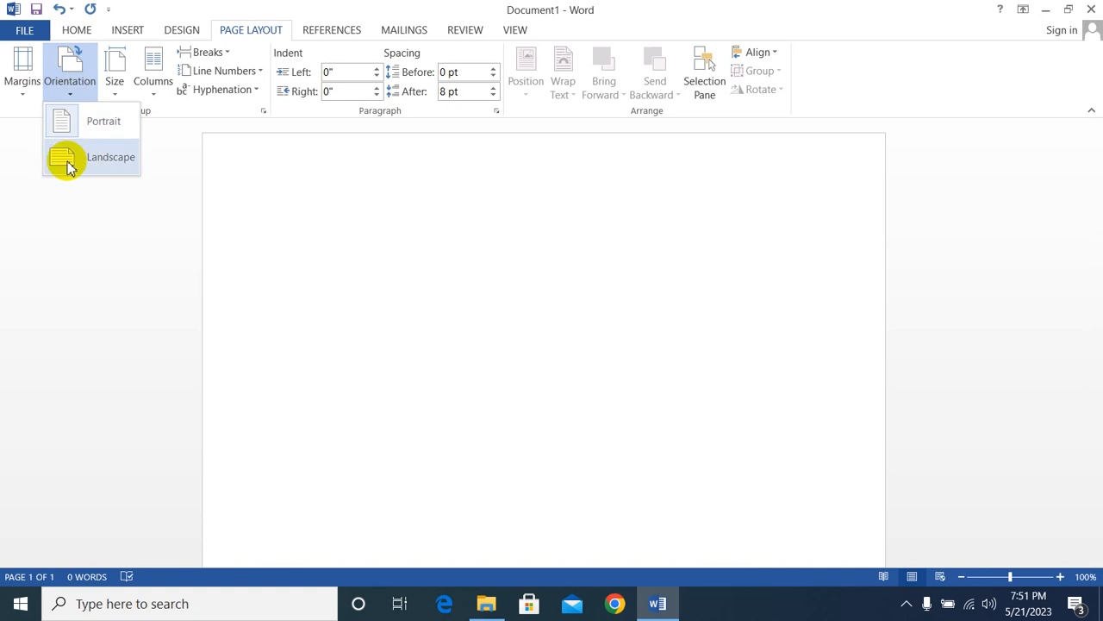
click(69, 160)
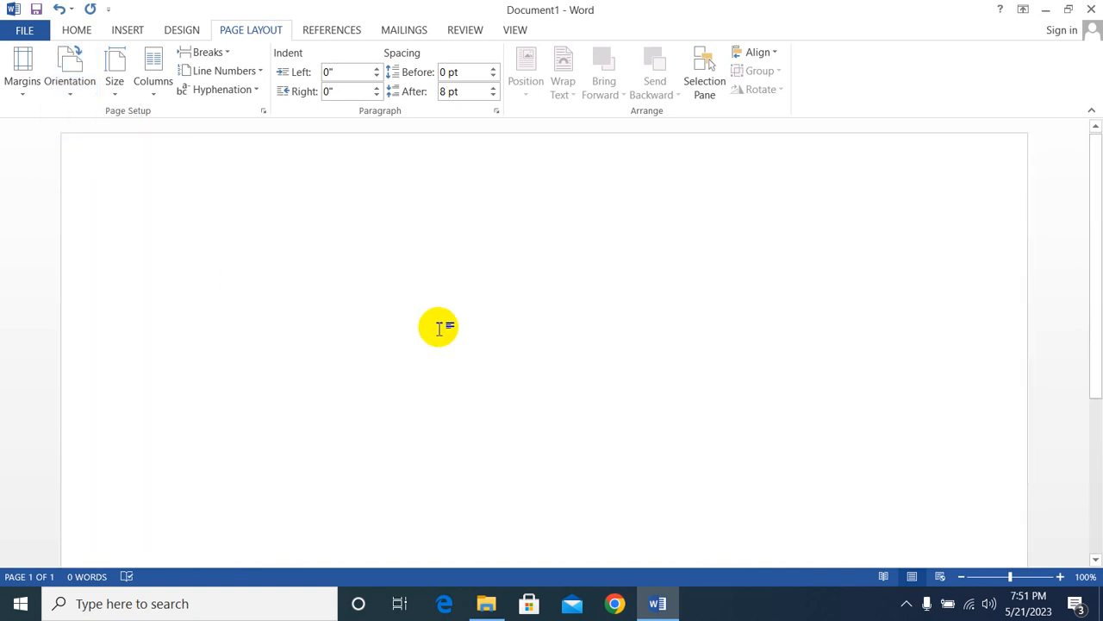
scroll(438, 327, down, 1)
scroll(439, 327, down, 2)
scroll(439, 327, up, 4)
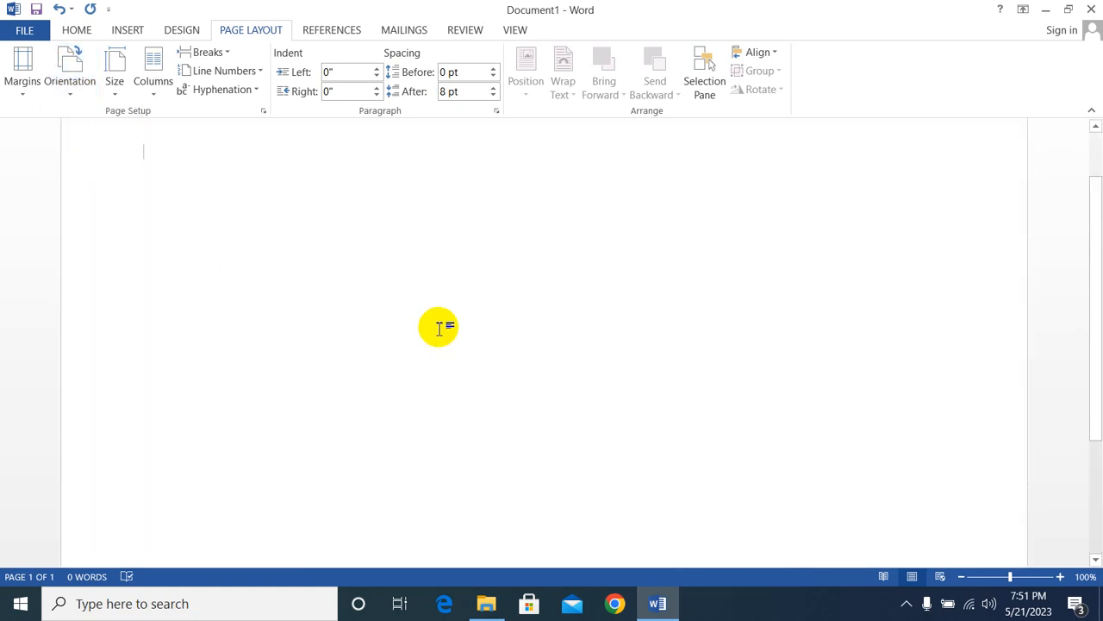
Step: Return the page orientation to Portrait and view the preset page margins without choosing one
click(68, 96)
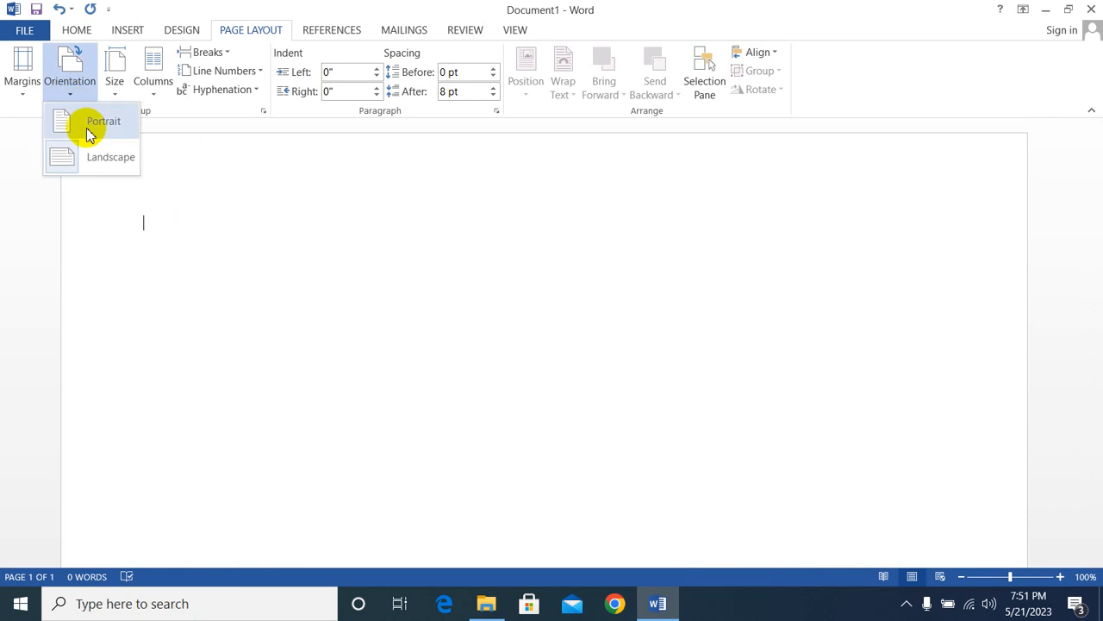
click(88, 133)
click(20, 99)
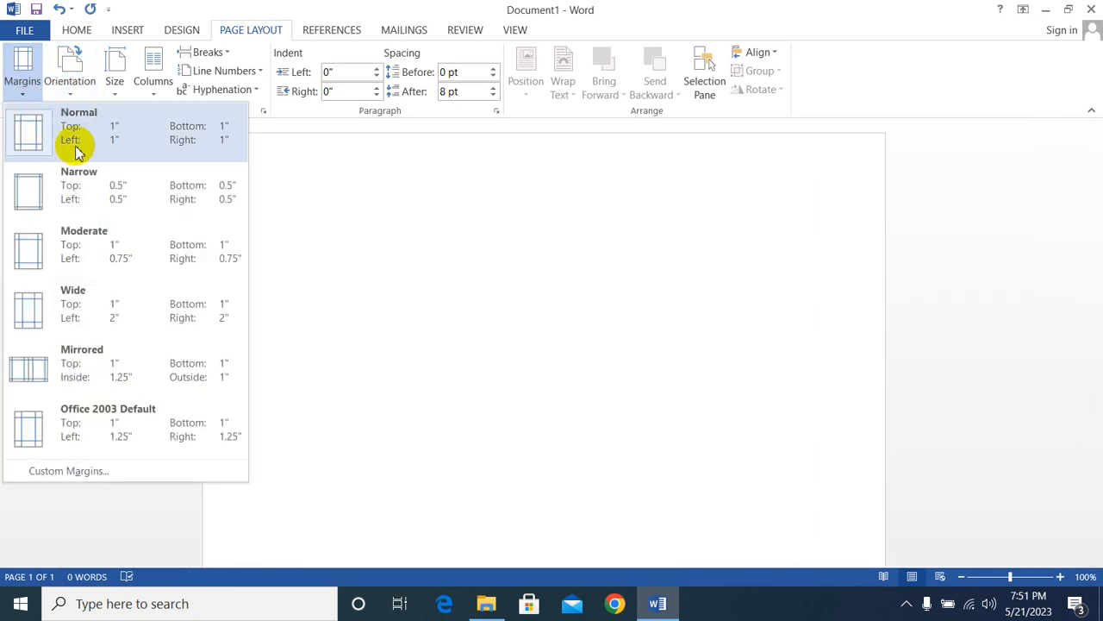
click(78, 37)
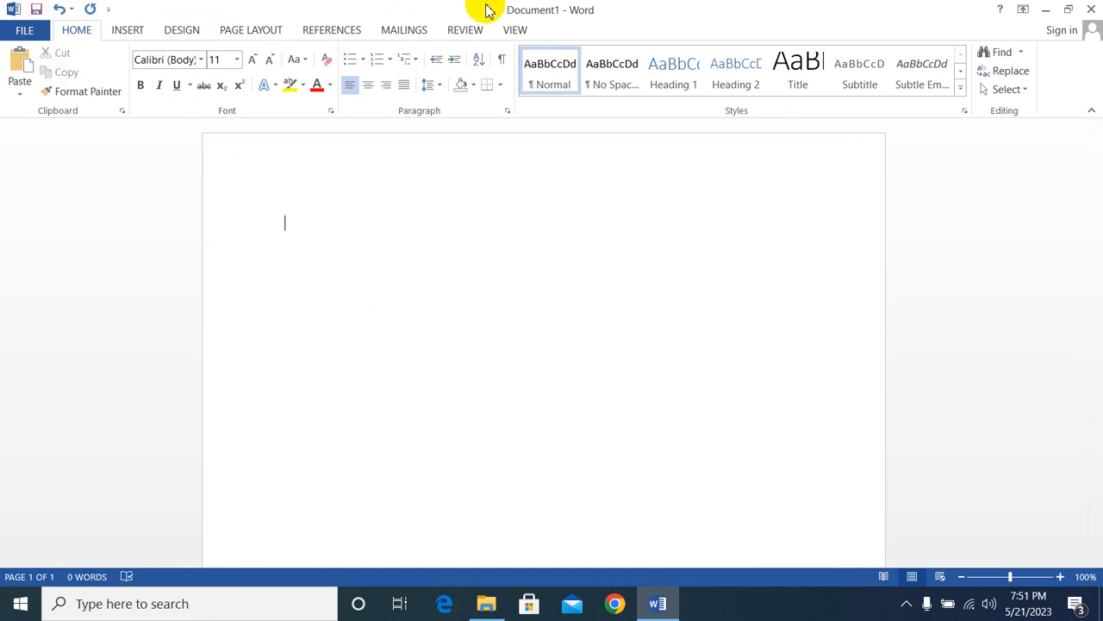
Step: Look over the document info and the recent documents available to open, and return to the document
click(26, 31)
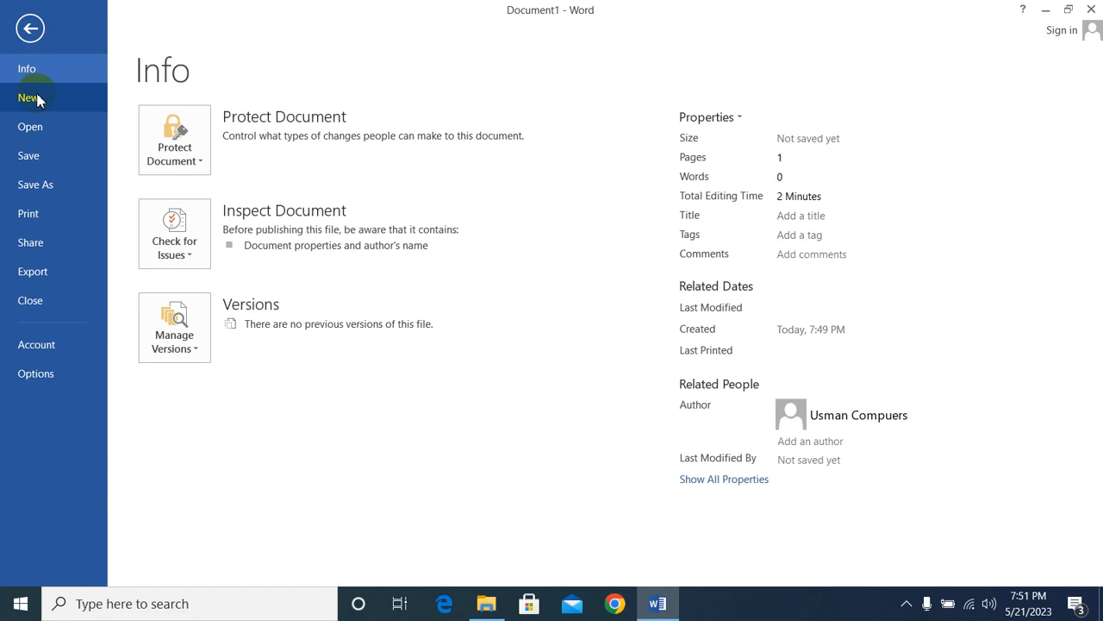
click(31, 127)
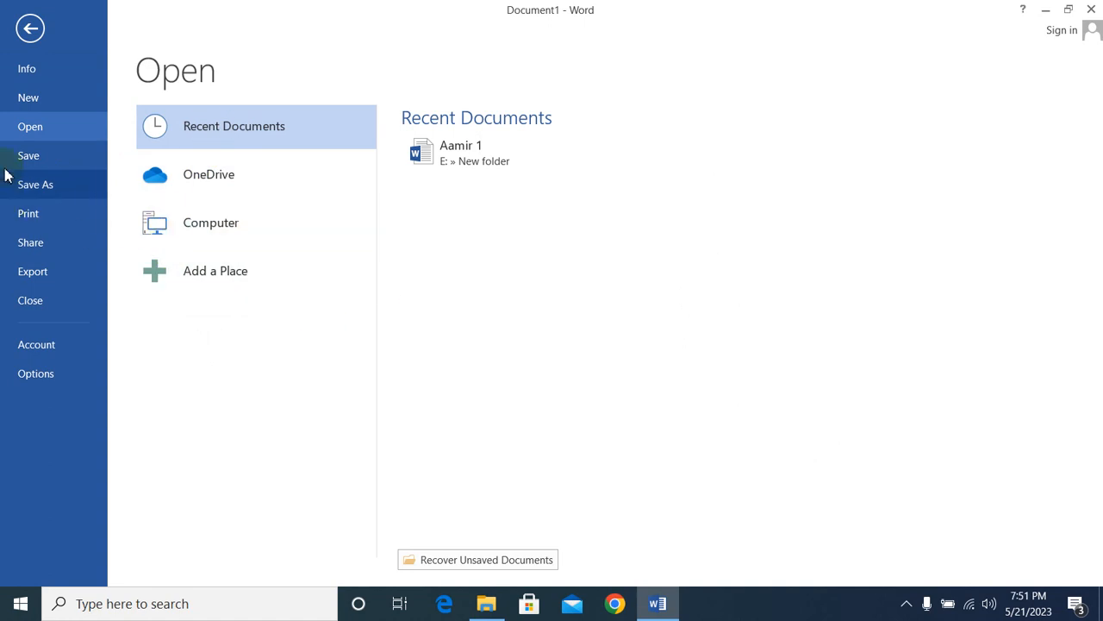
click(52, 156)
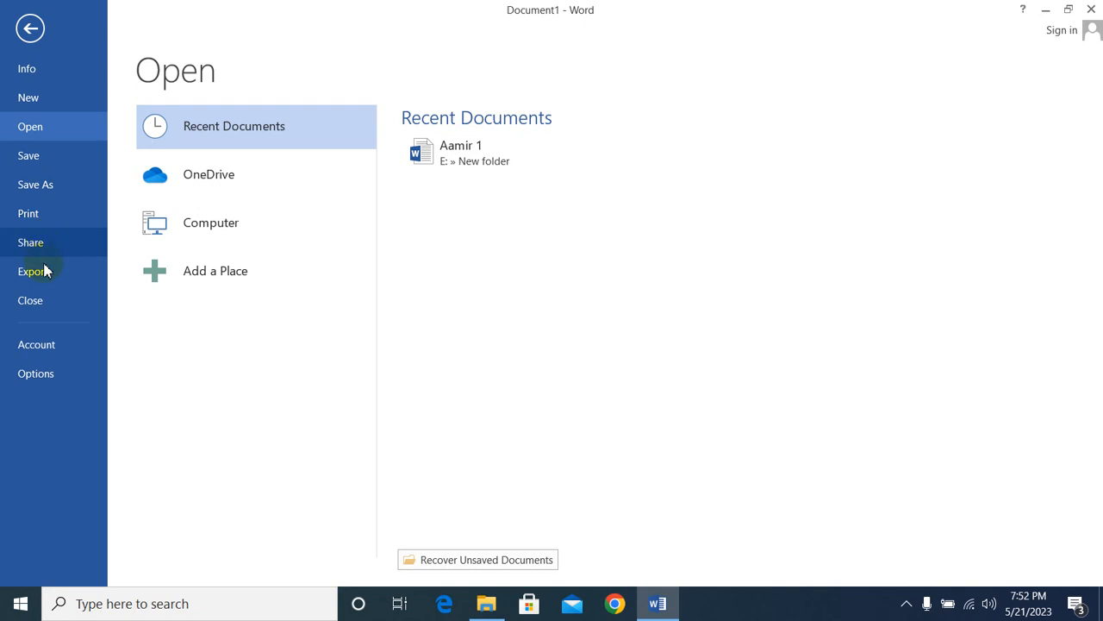
click(30, 30)
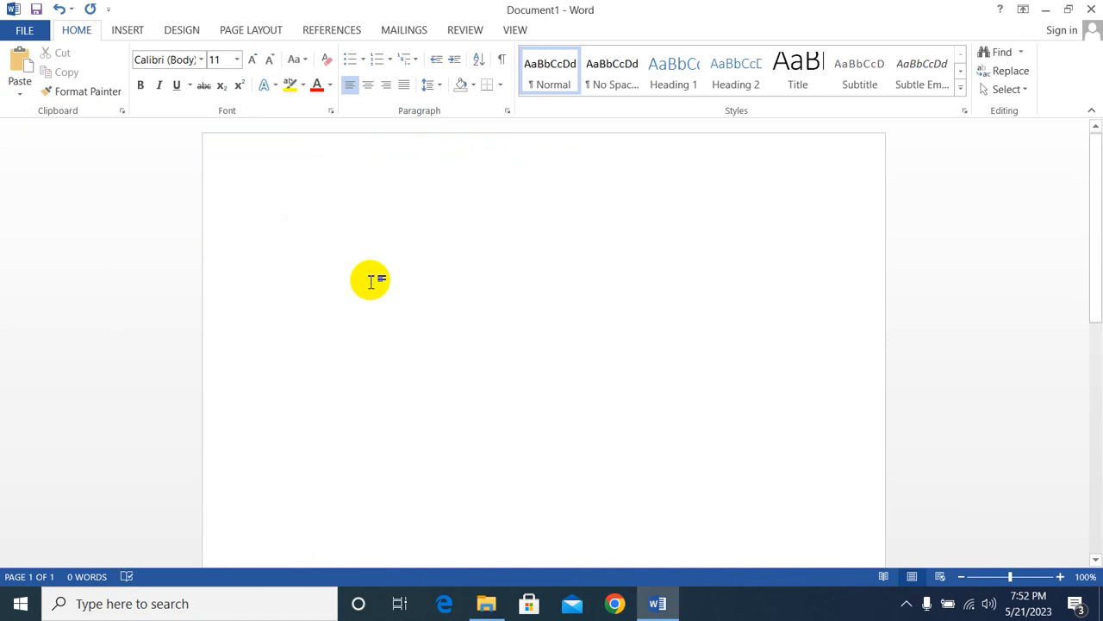
Step: Enter the person's full name on the first line and "Learn with" followed by the first name on the second line
text(M)
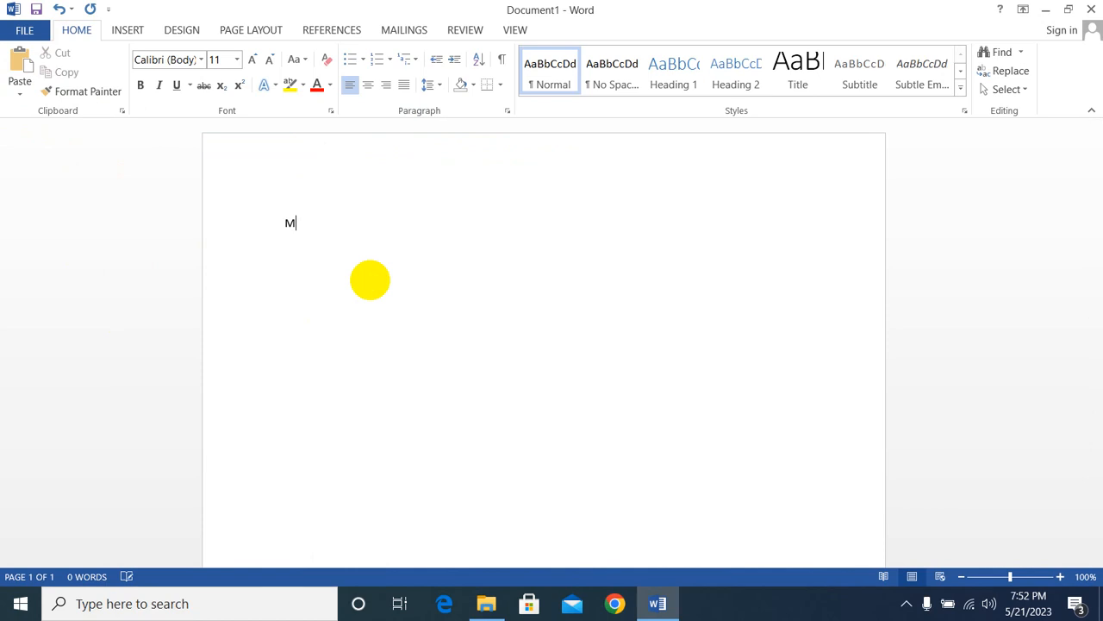
text(udassar Riaz)
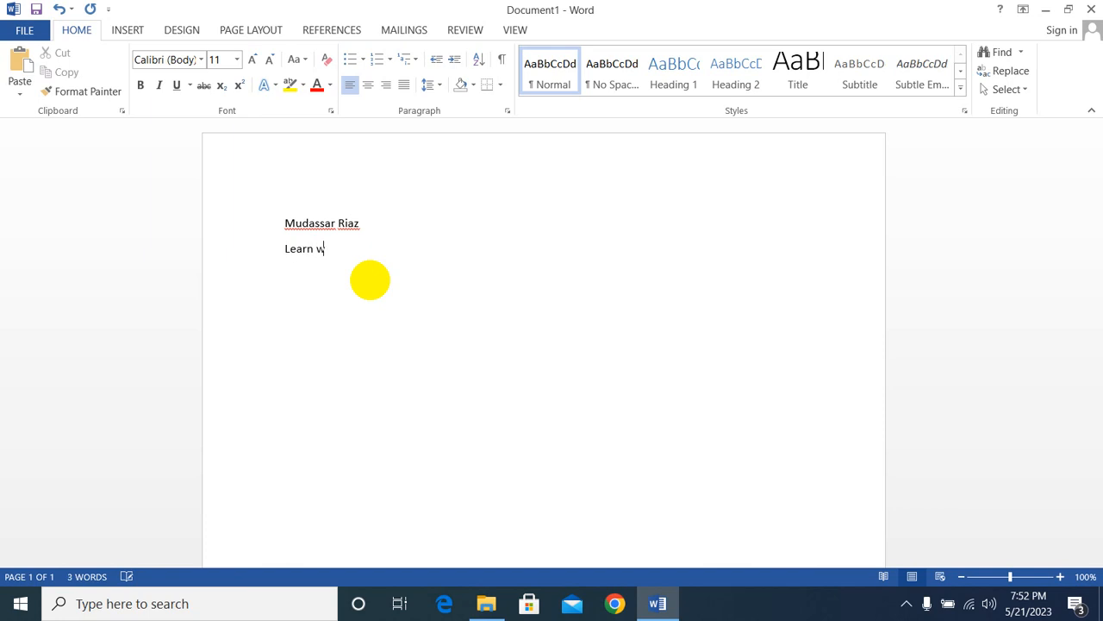
text(th \\\)
key(BackSpace)
key(BackSpace)
key(BackSpace)
key(BackSpace)
key(BackSpace)
key(BackSpace)
key(BackSpace)
text(Mudassar)
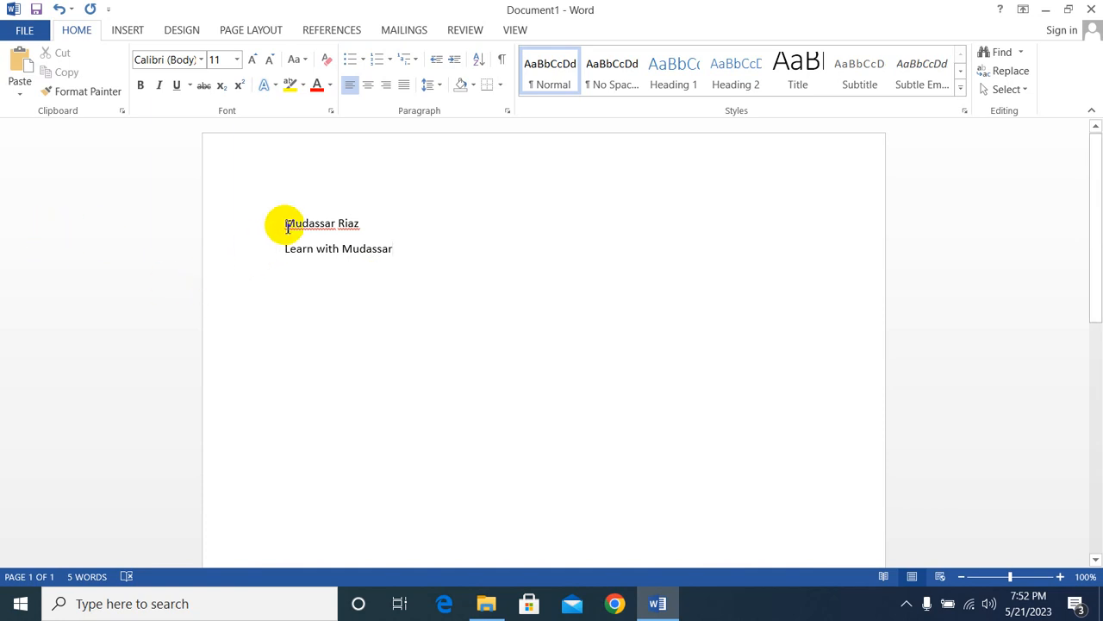
Step: Set both text lines to font size 48 and the Britannic Bold font
drag(288, 226, 414, 247)
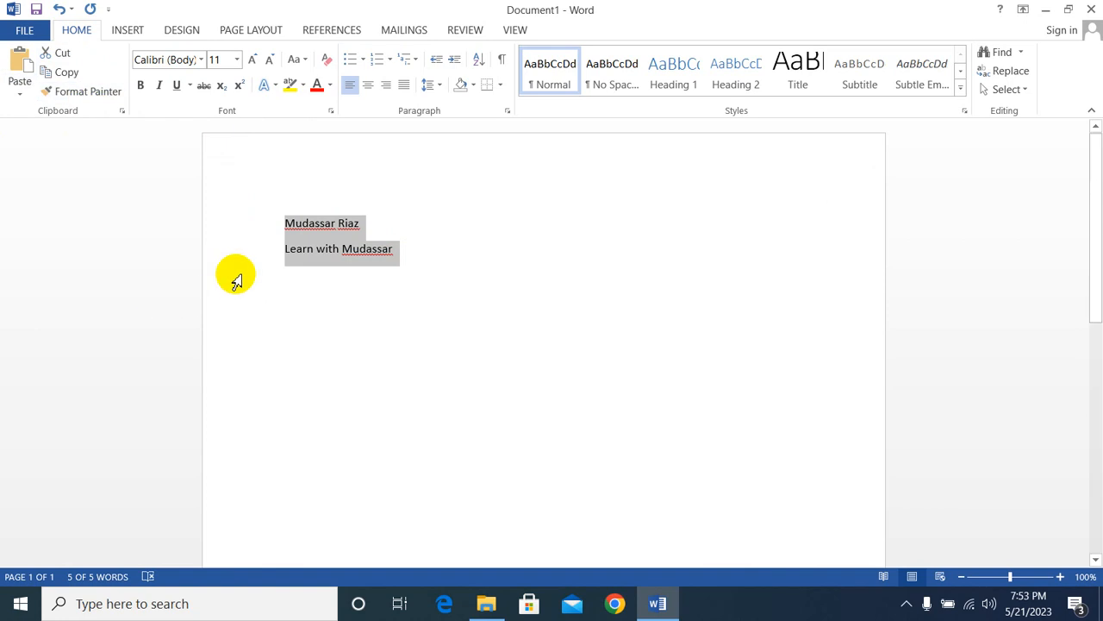
click(237, 59)
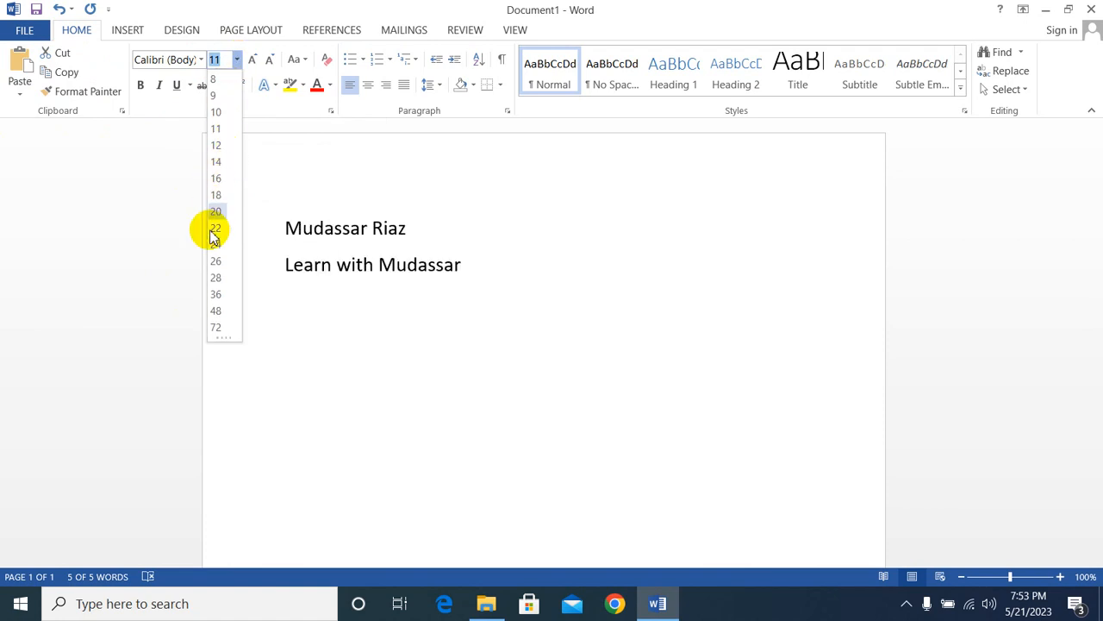
click(215, 312)
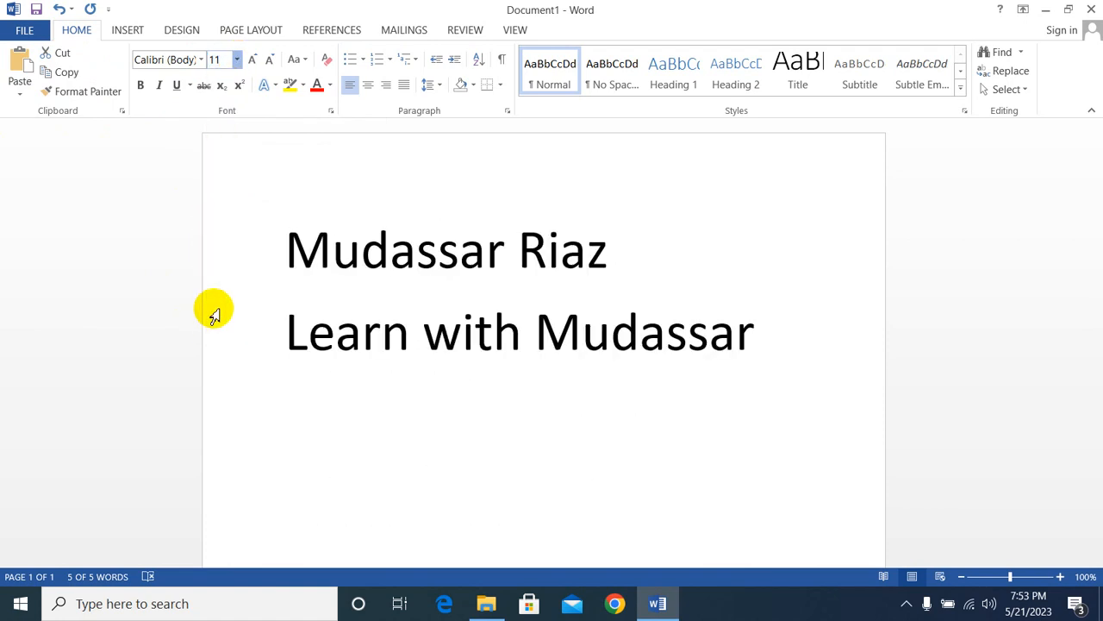
click(201, 59)
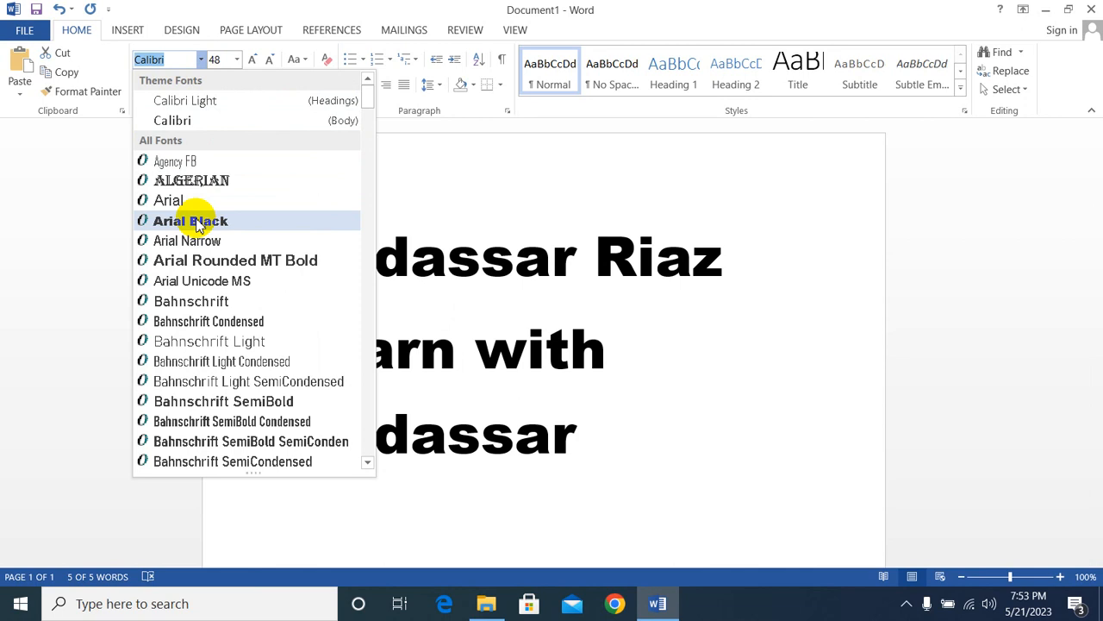
scroll(233, 320, down, 10)
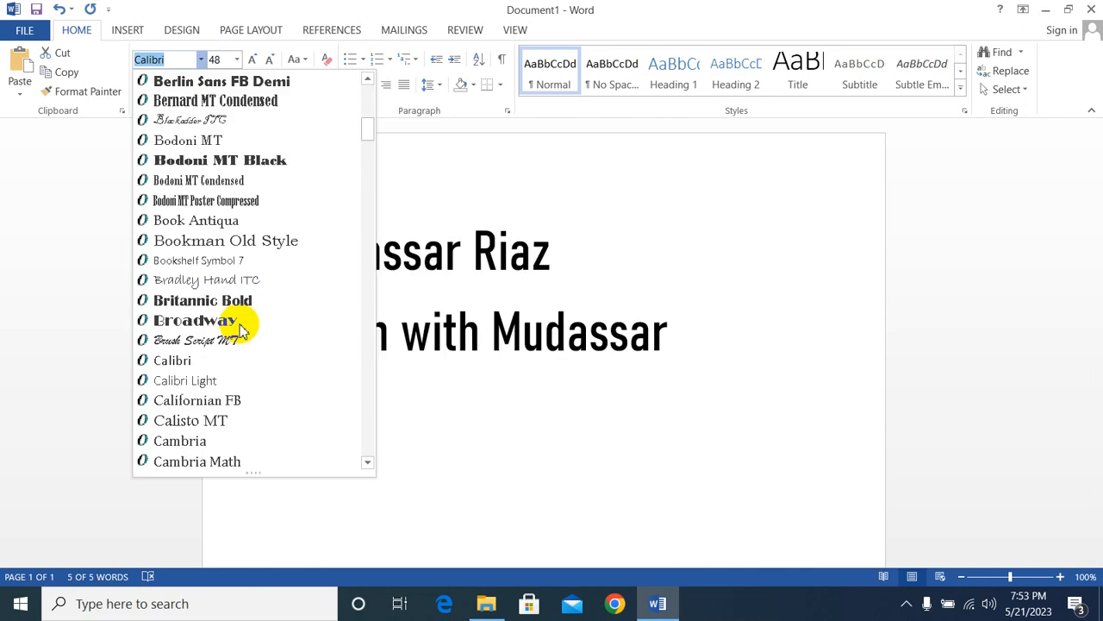
click(192, 302)
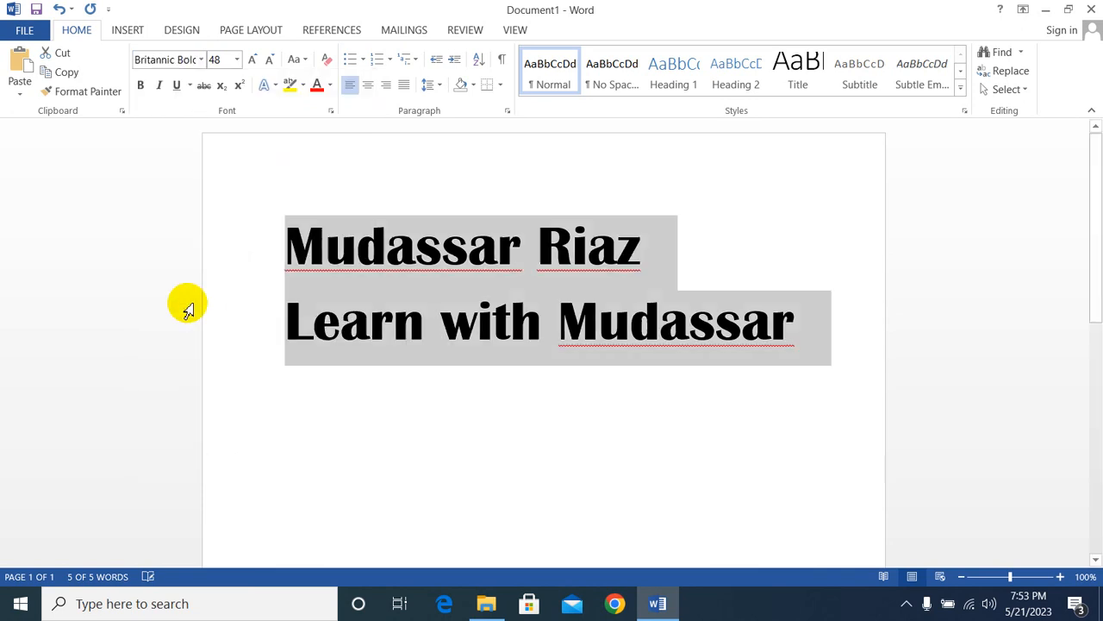
Step: Try combining bold, italic and underline on both selected lines, and clear all three formats again
click(142, 92)
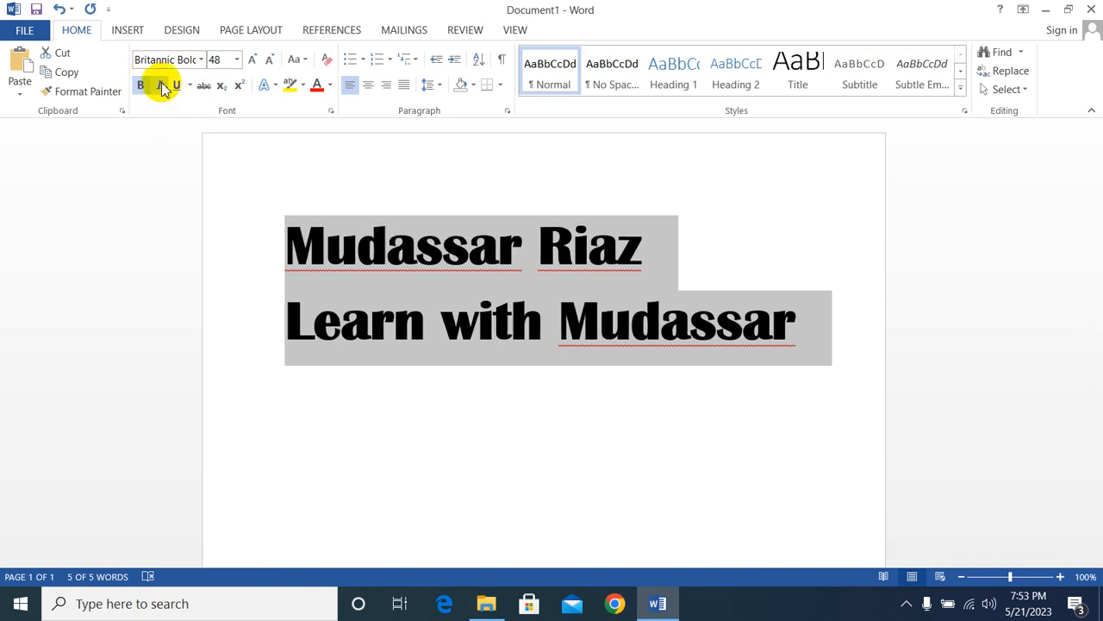
click(162, 86)
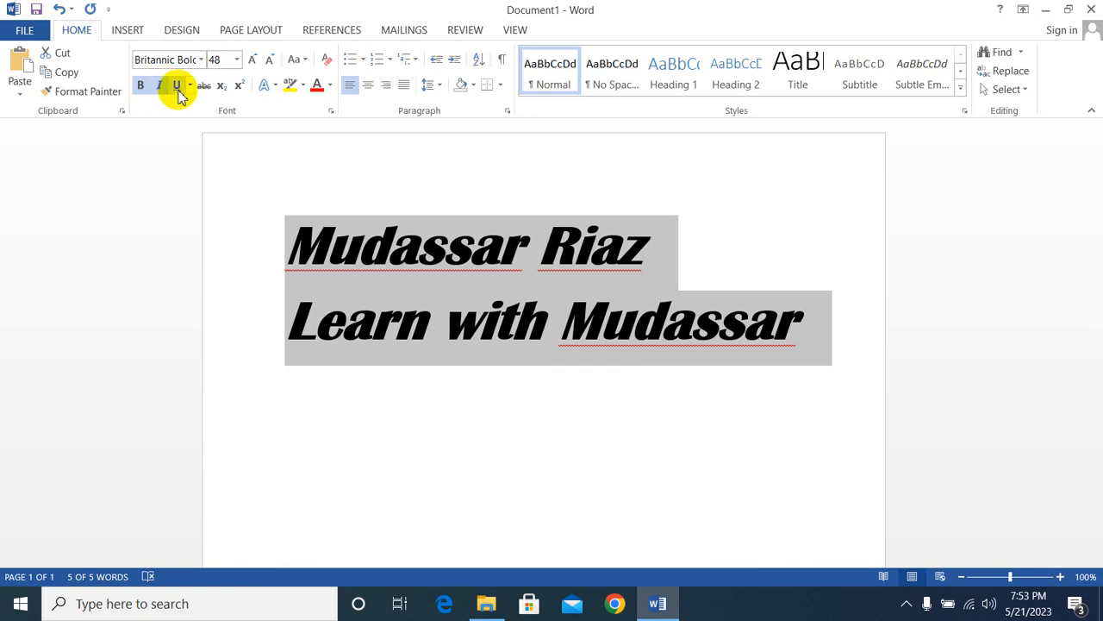
click(177, 86)
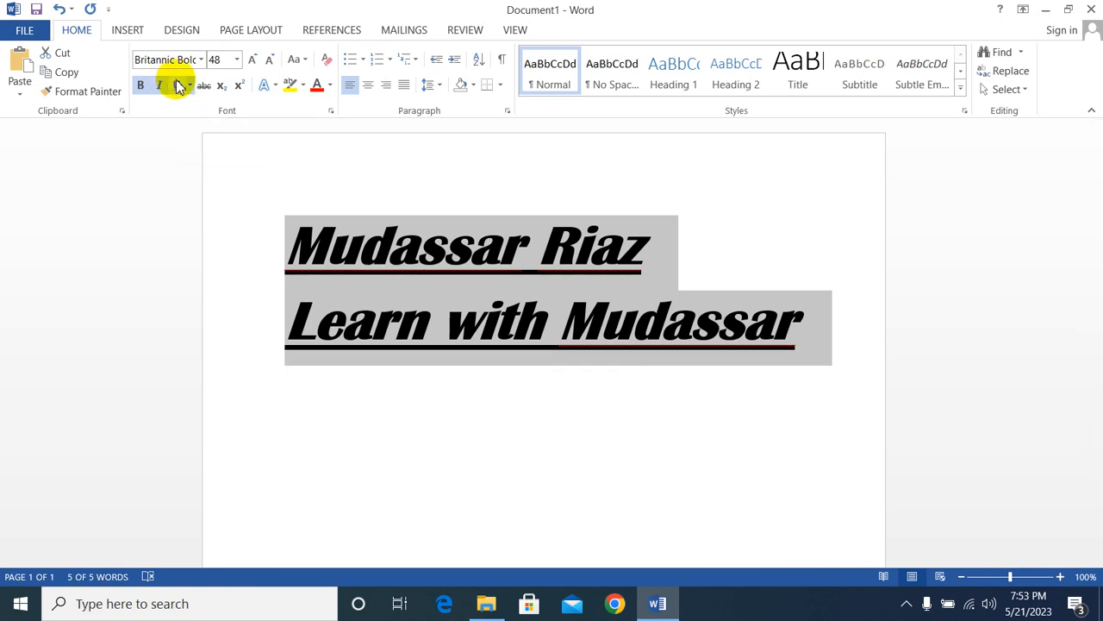
click(177, 86)
click(159, 86)
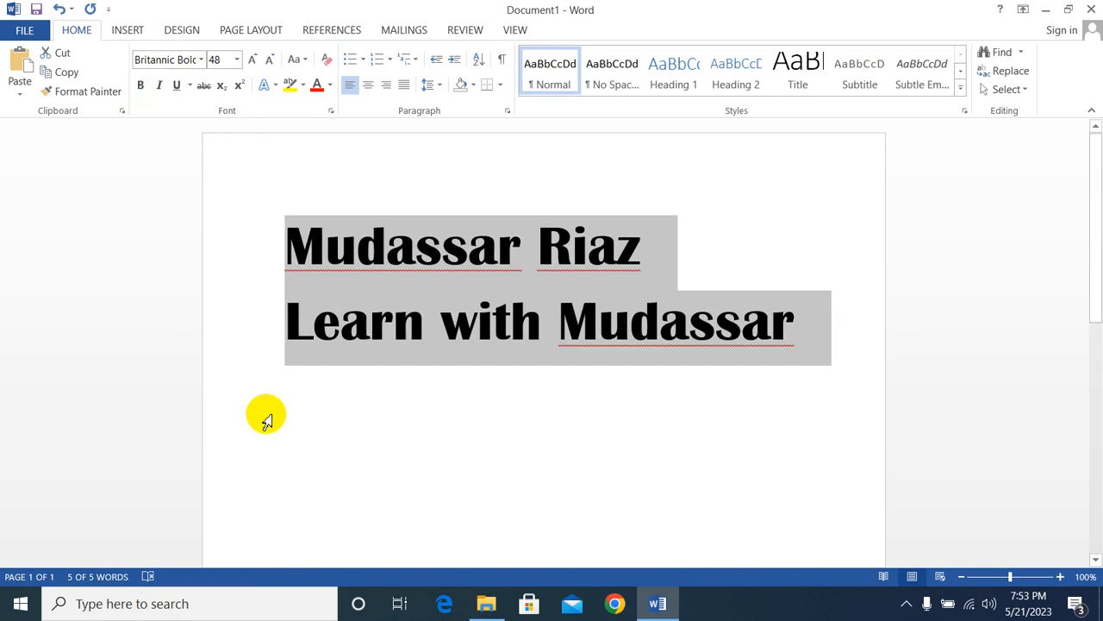
Step: Turn bold, italic, underline and strikethrough on and off one at a time for both selected lines
key(ctrl+b)
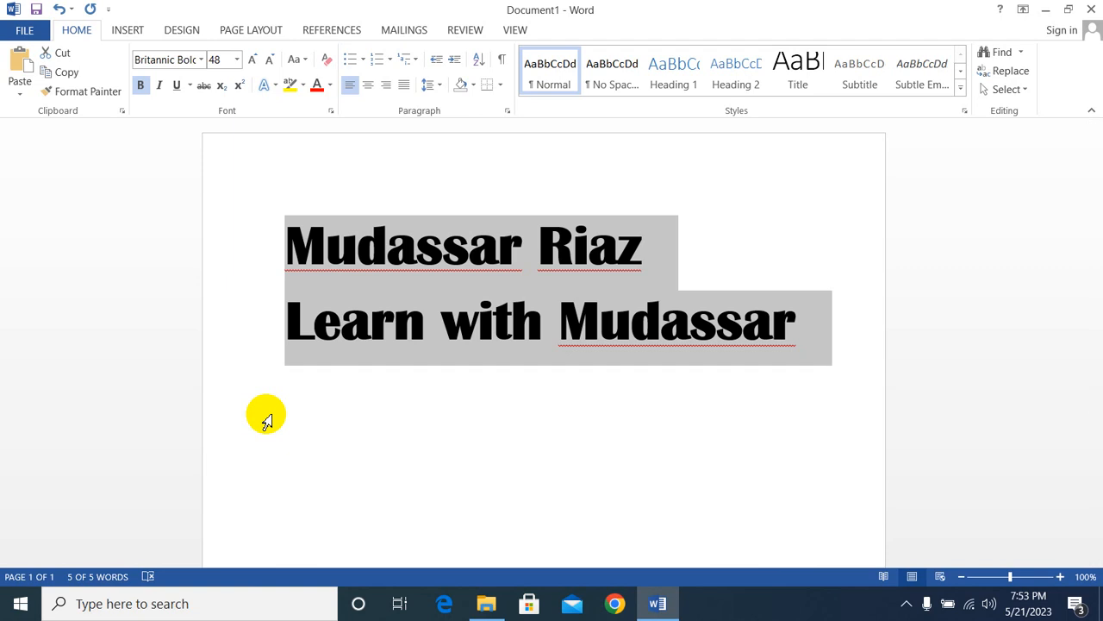
key(ctrl+b)
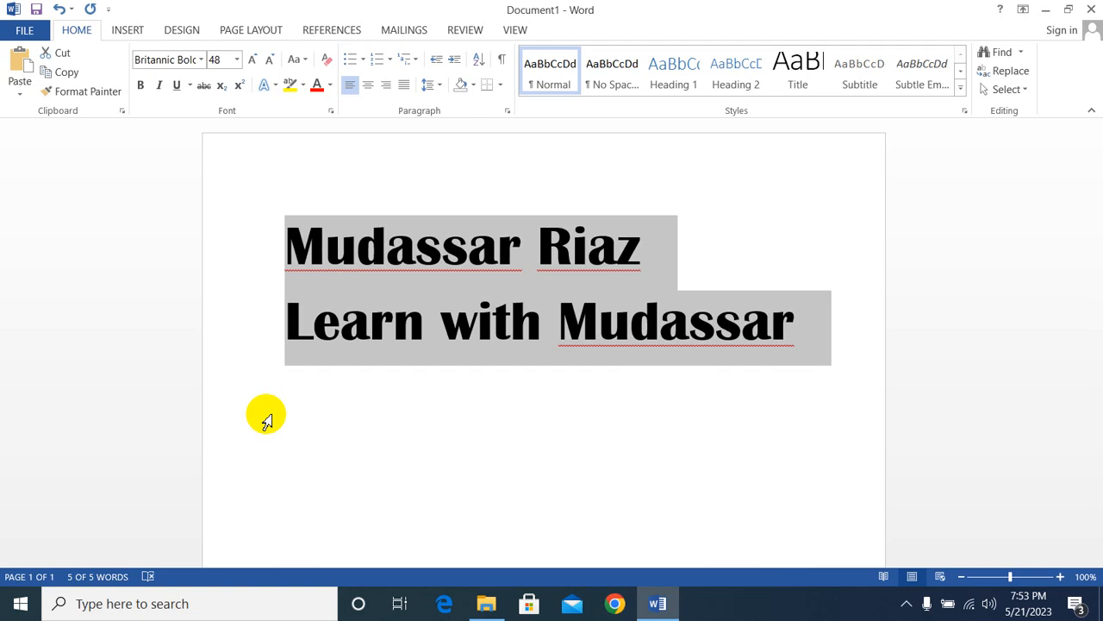
key(ctrl+i)
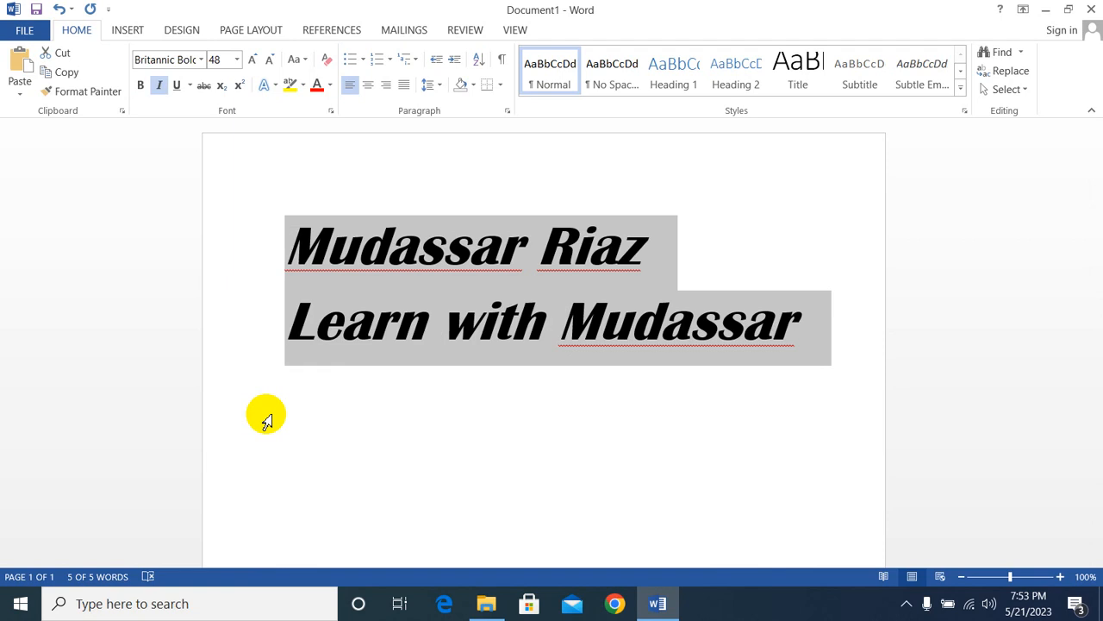
key(ctrl+i)
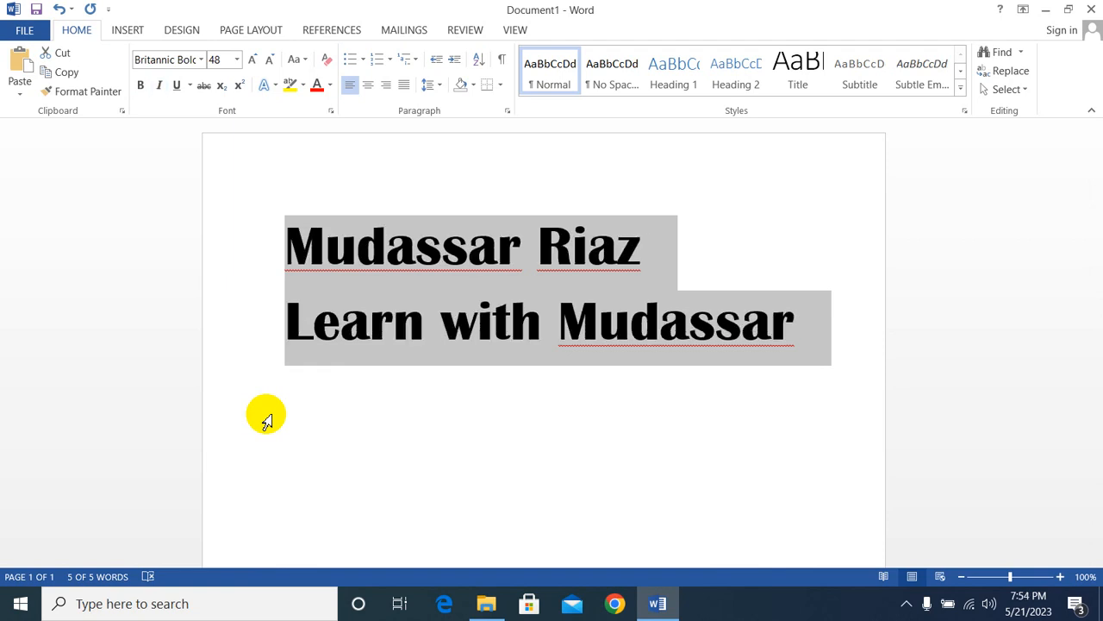
key(ctrl+u)
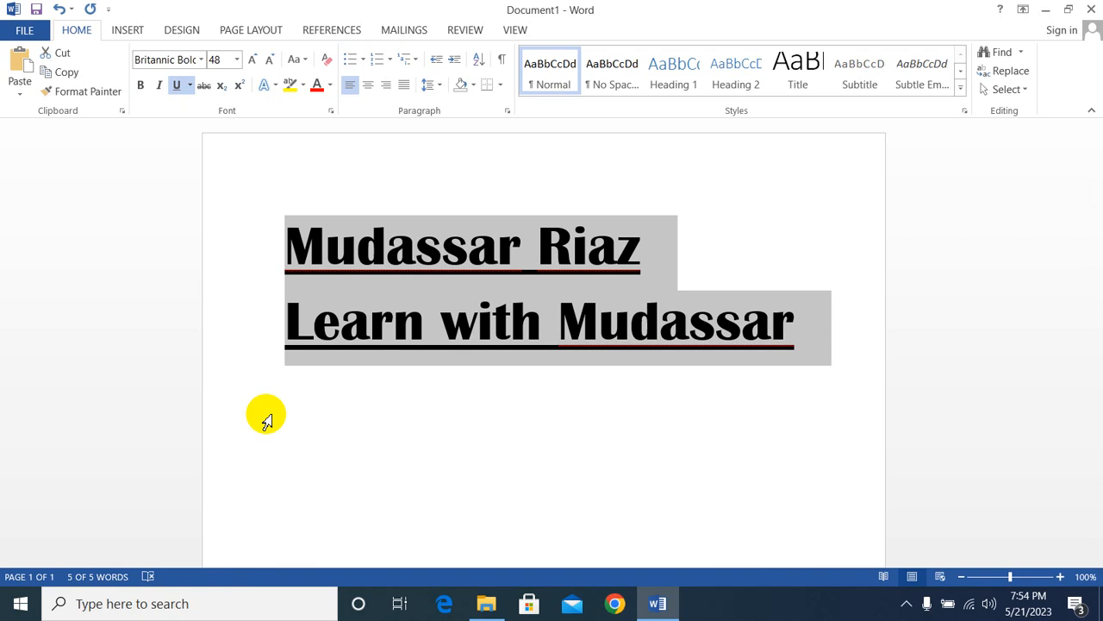
key(ctrl+u)
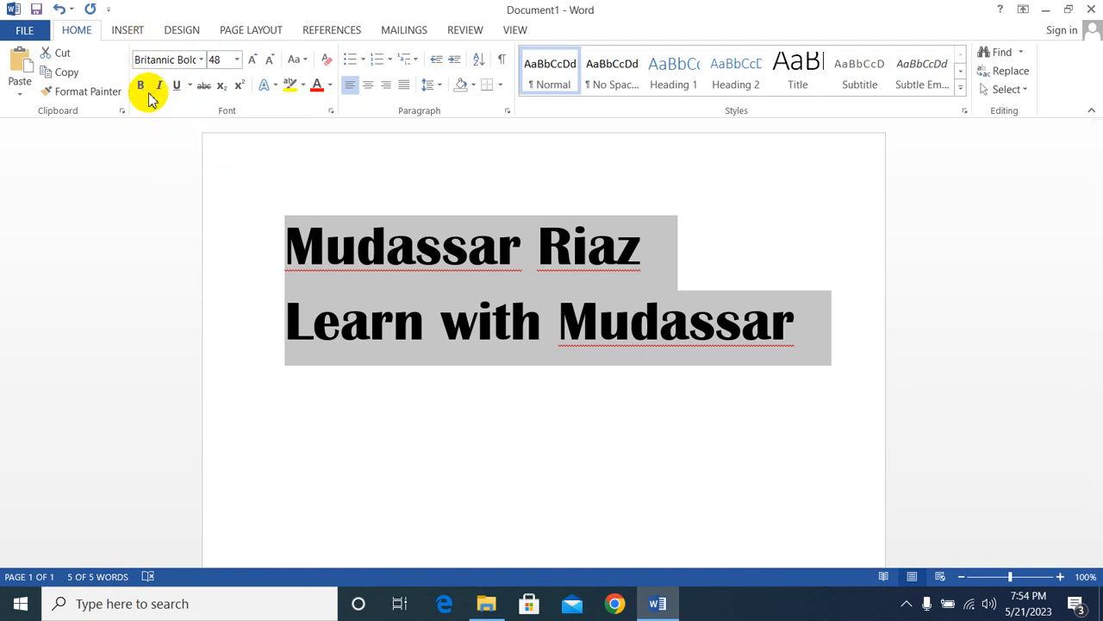
click(204, 89)
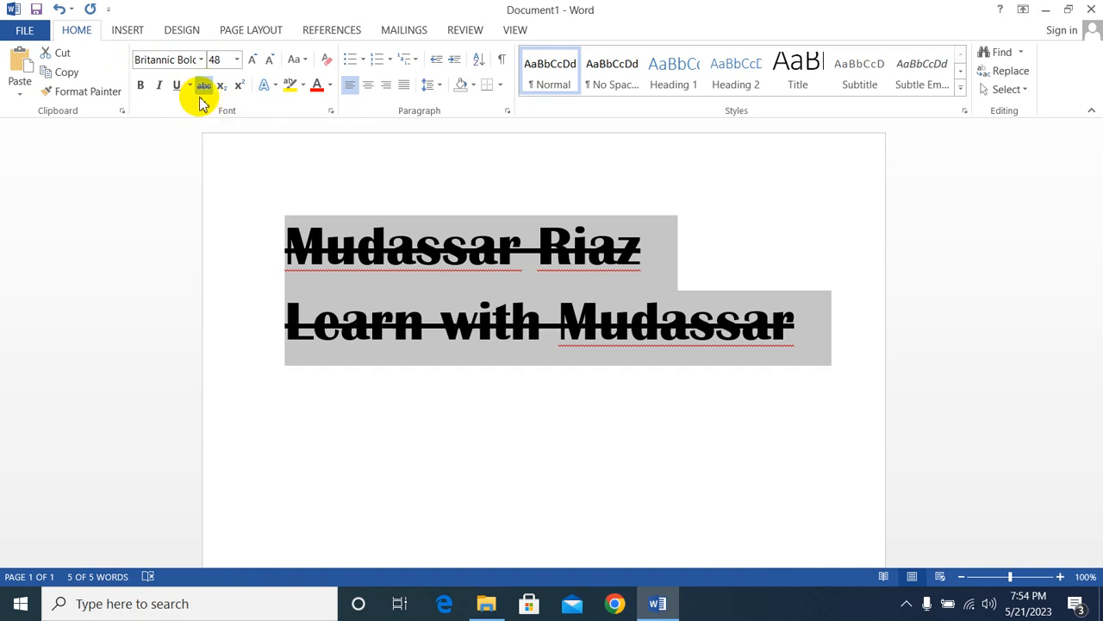
click(204, 87)
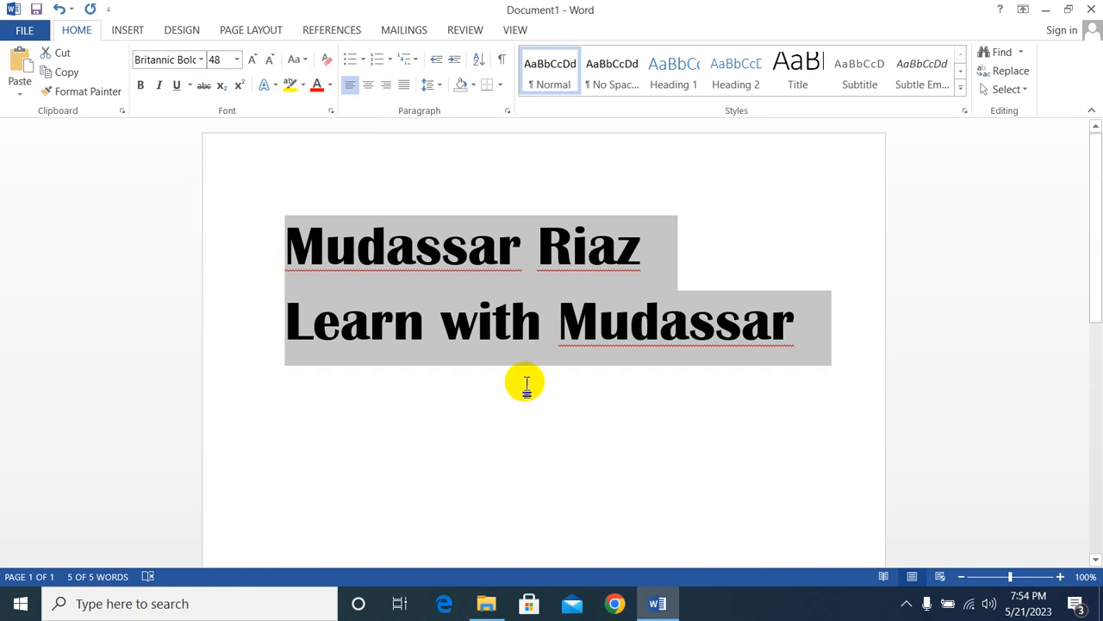
Step: Add two lines reading "A2" below the existing text, leaving one blank line in between
click(800, 321)
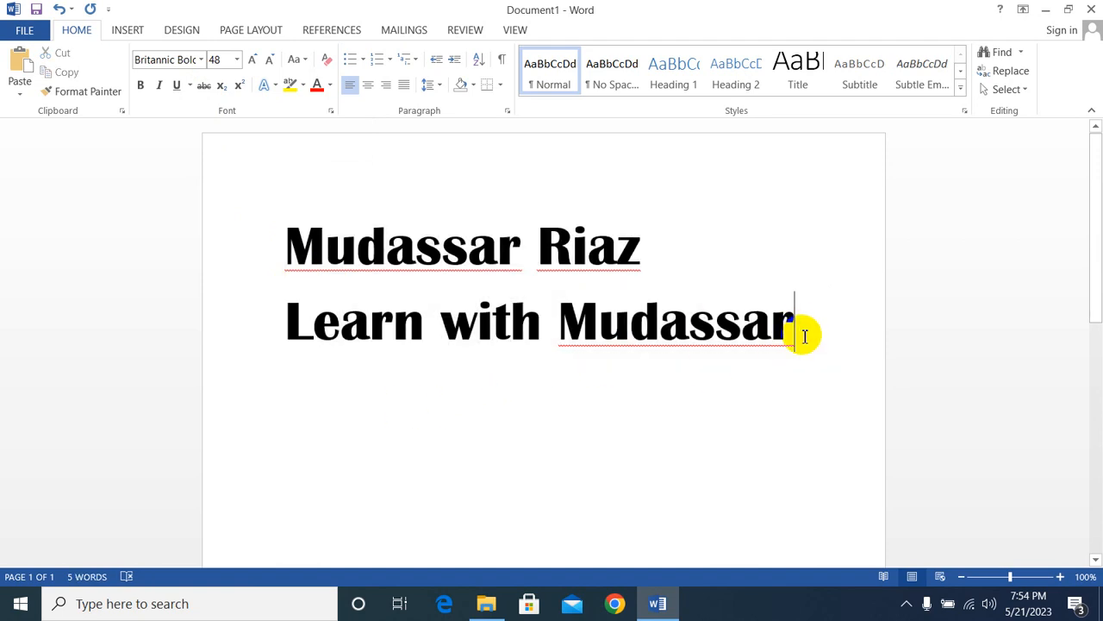
key(Return)
key(Return)
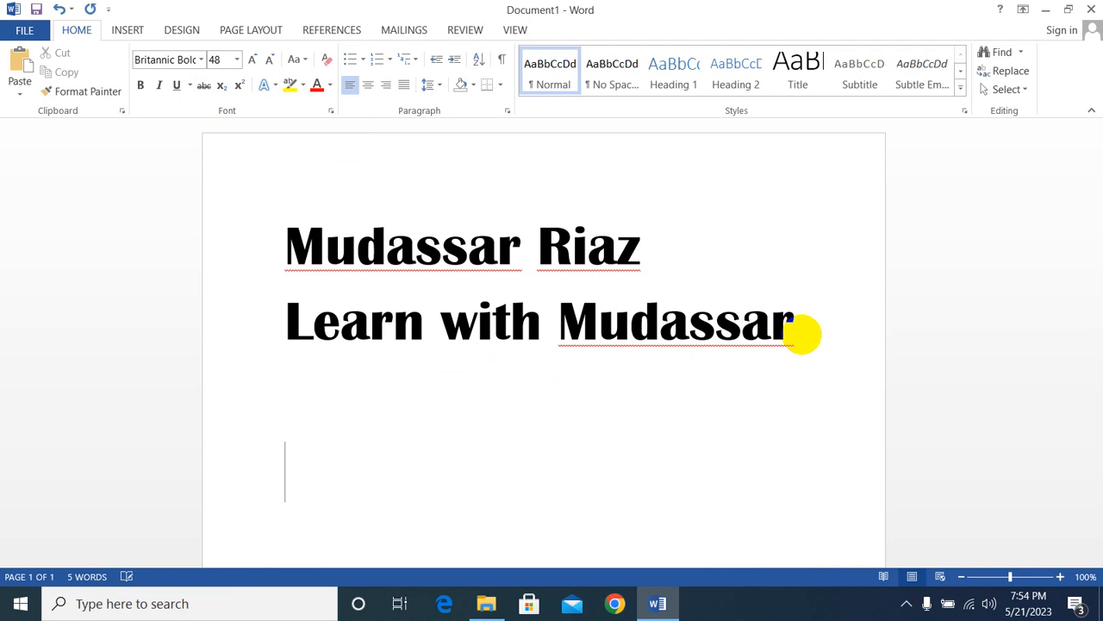
text(A)
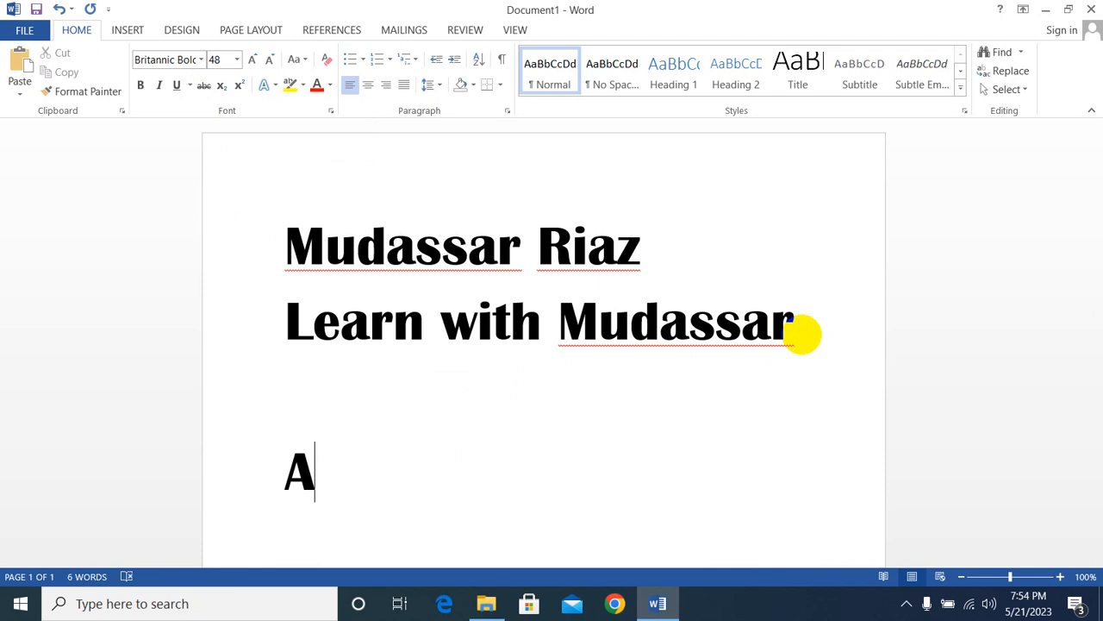
text(2)
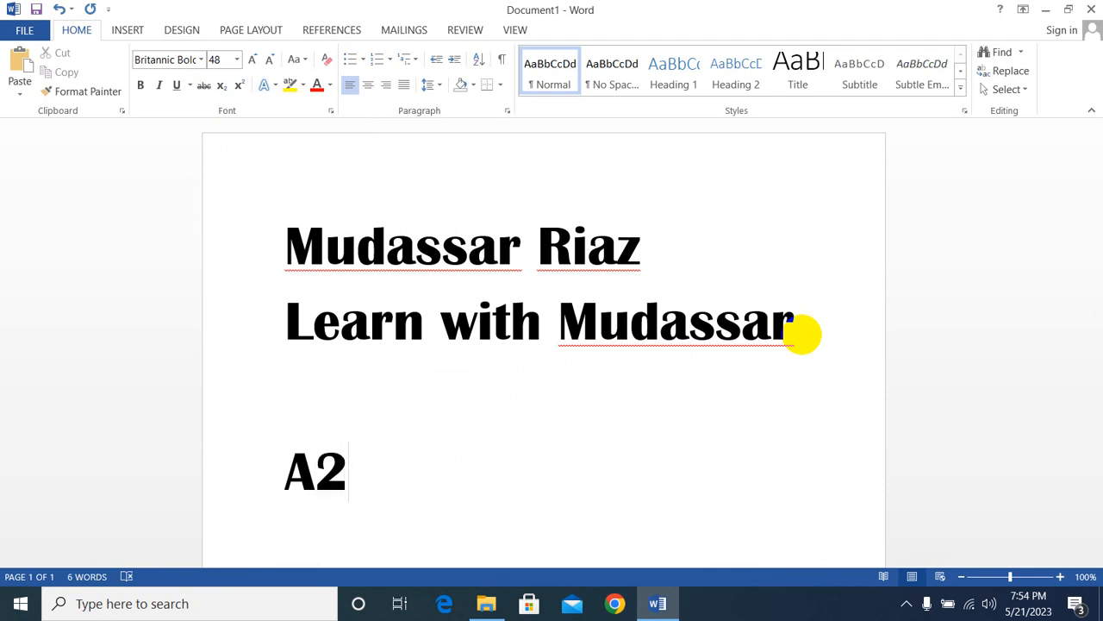
key(Return)
text(A2)
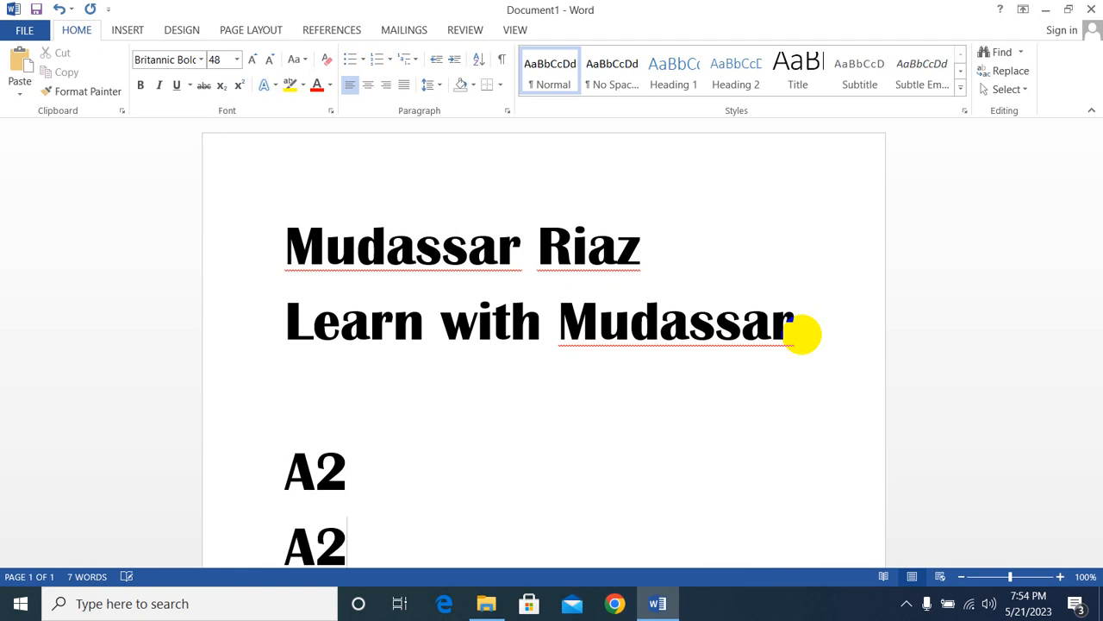
Step: Format the 2 in the first "A2" line as subscript
scroll(357, 485, down, 2)
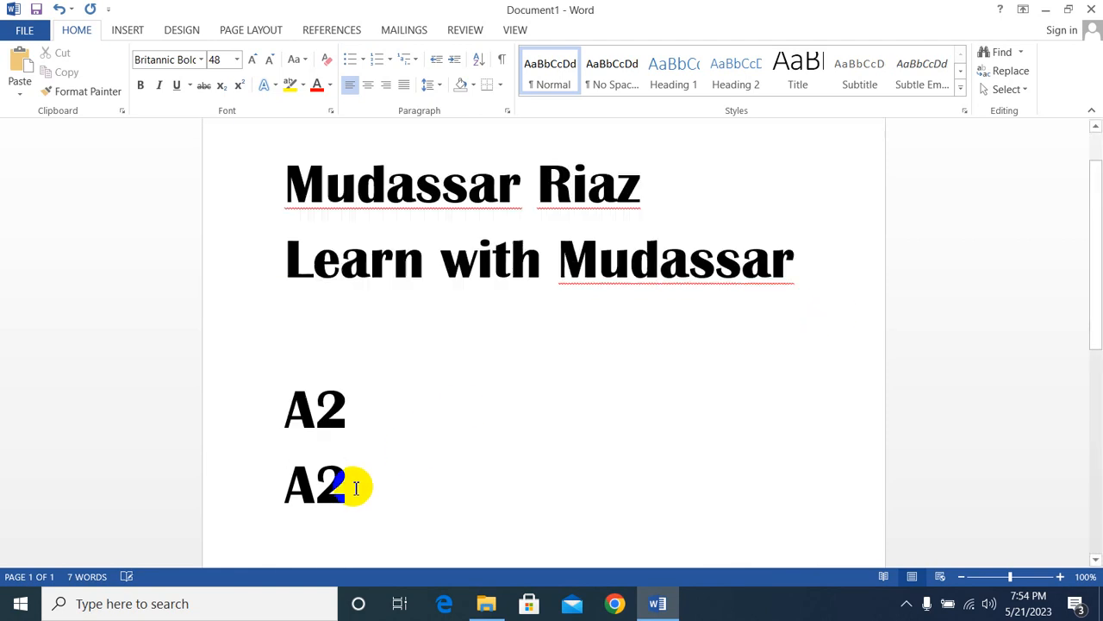
drag(321, 392, 352, 389)
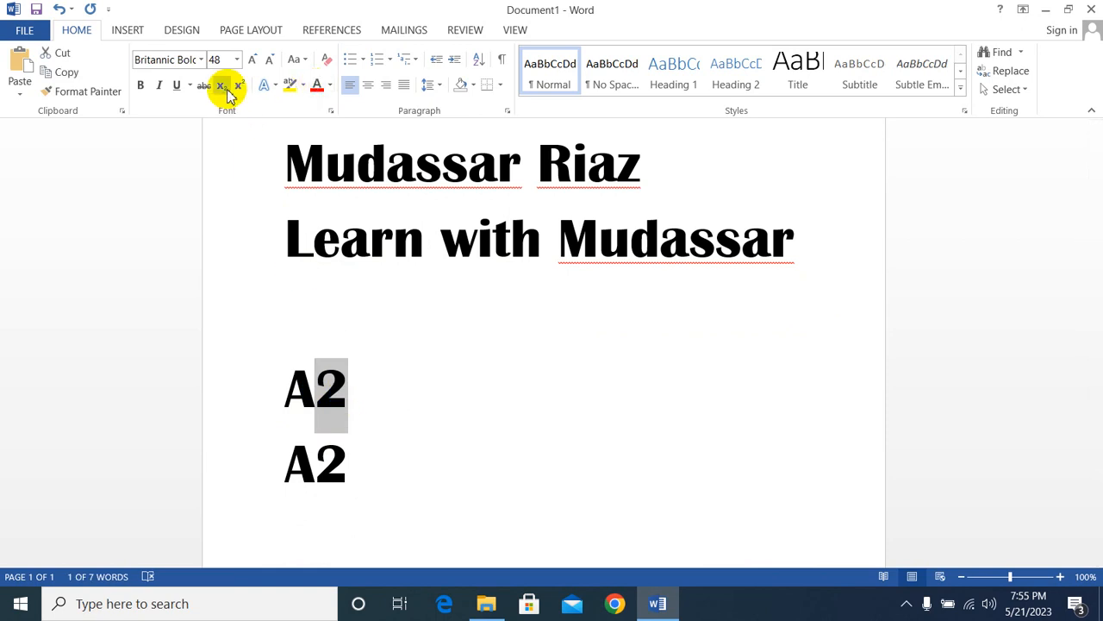
click(228, 90)
click(358, 398)
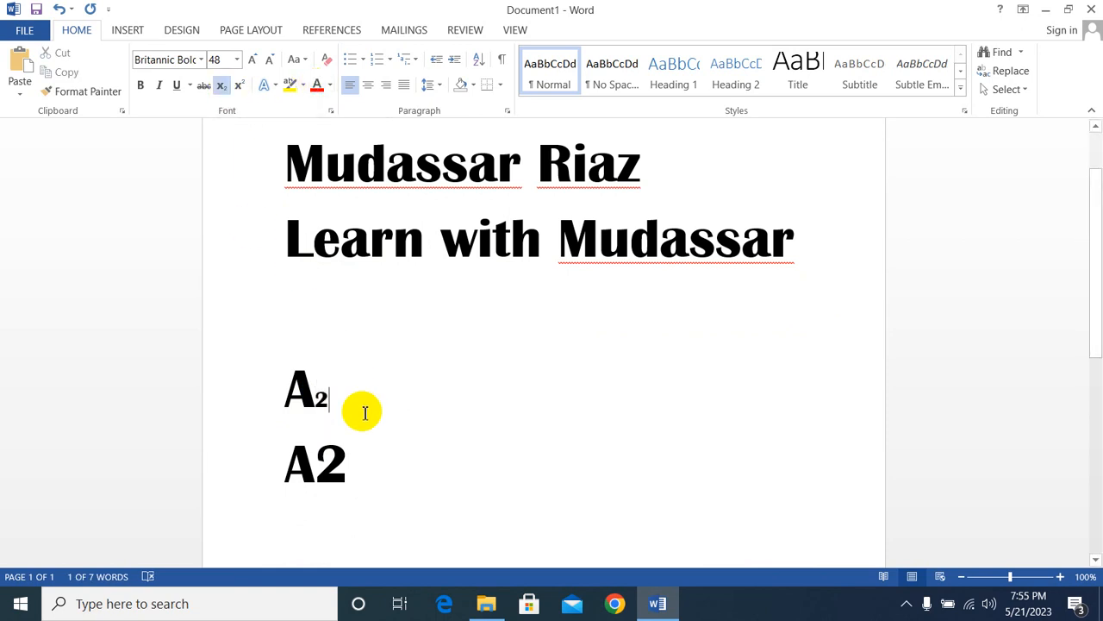
Step: Format the 2 in the second "A2" line as superscript
drag(315, 480, 357, 475)
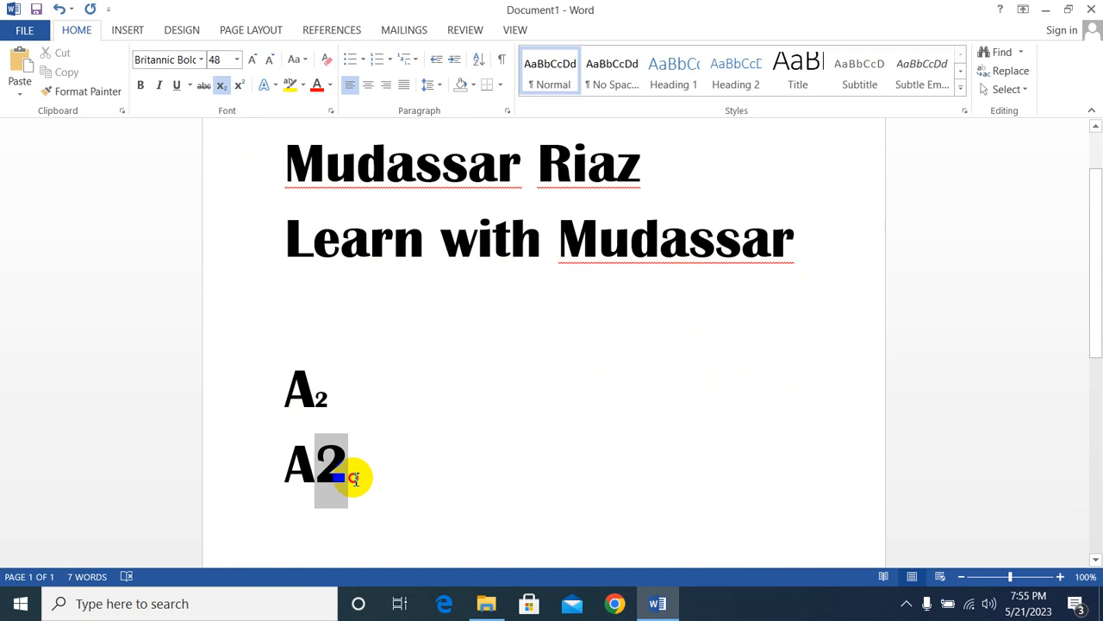
click(237, 86)
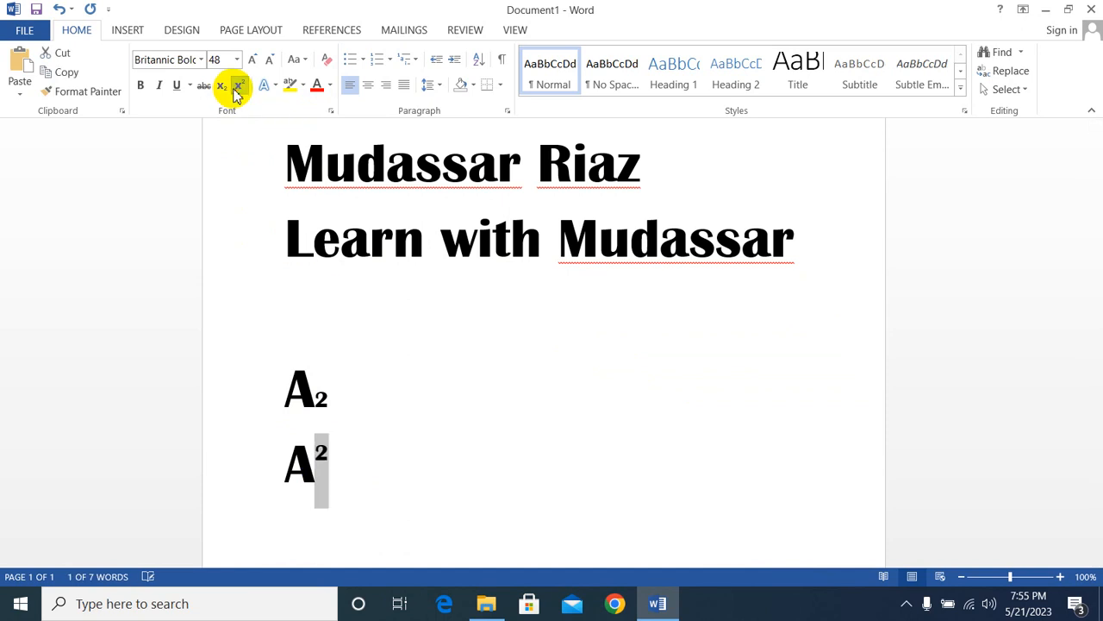
click(361, 473)
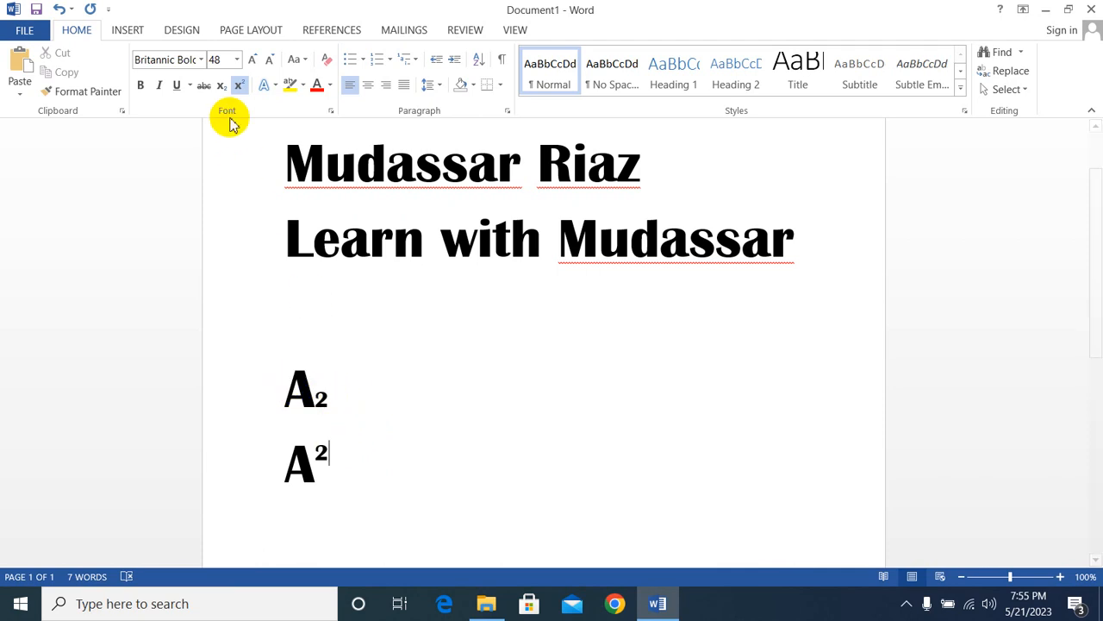
Step: Increase the font size at the end of the superscript line to 72 and decrease it back to 48
click(255, 59)
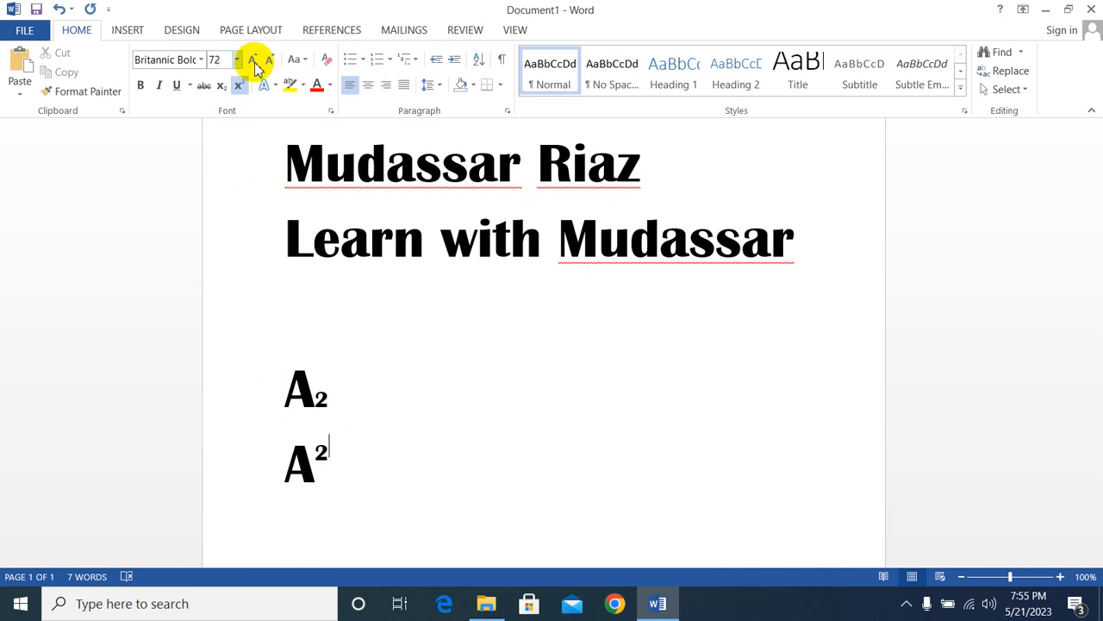
click(274, 60)
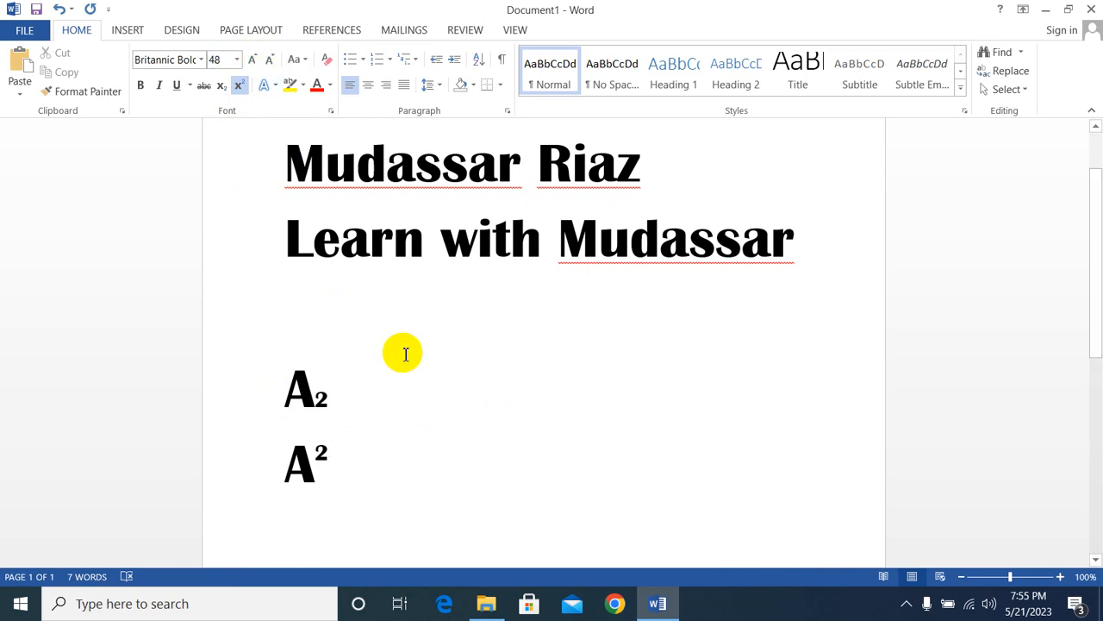
scroll(405, 353, up, 1)
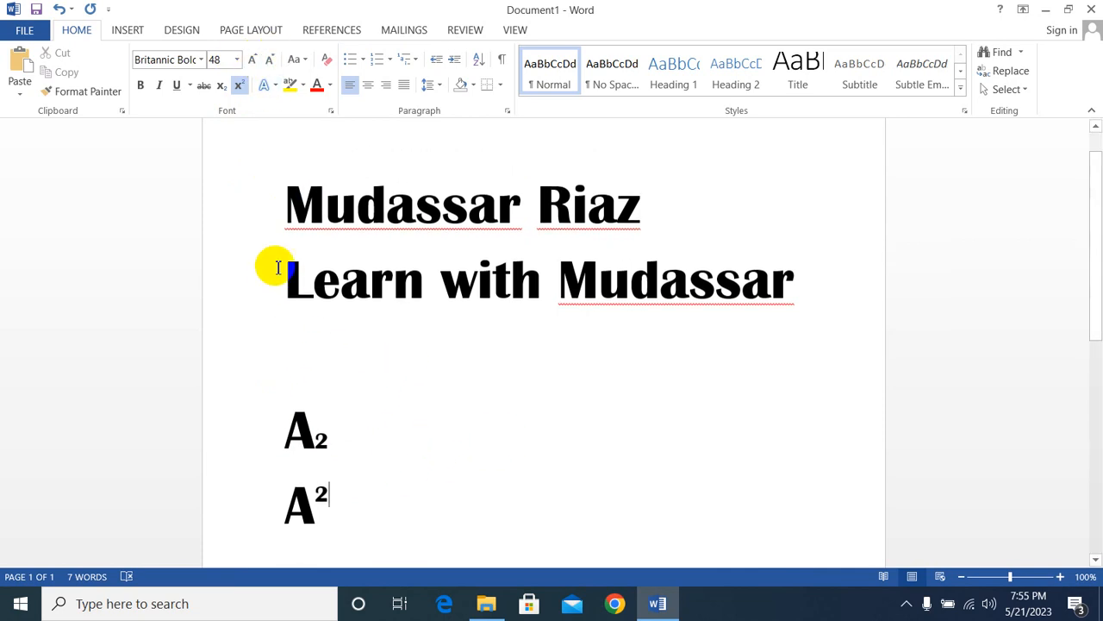
Step: Change the first line of text to Sentence case
click(306, 60)
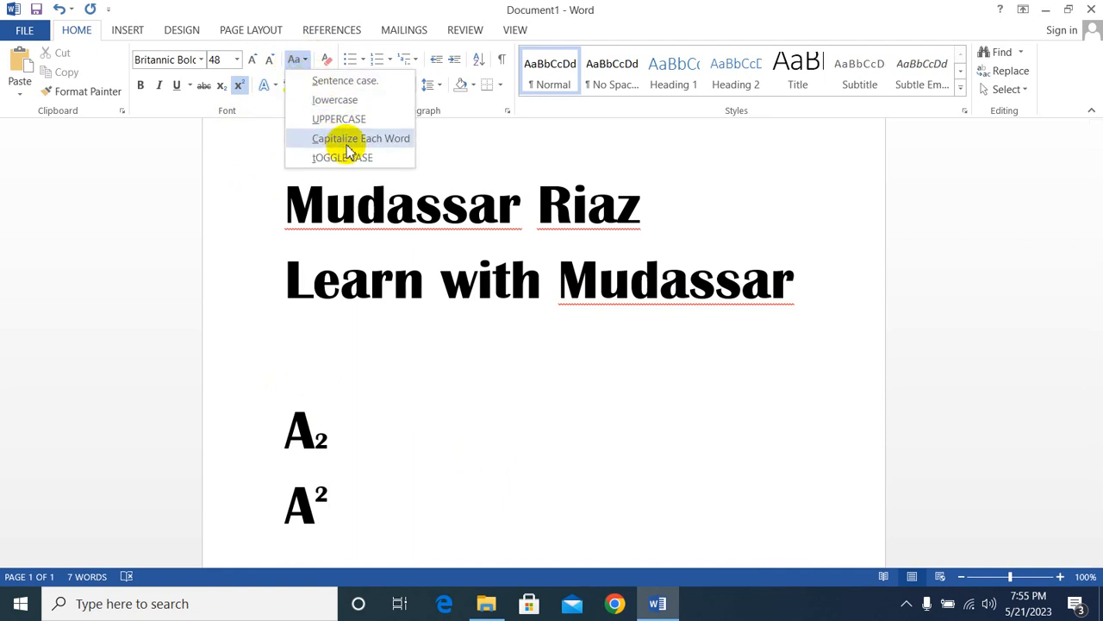
click(298, 60)
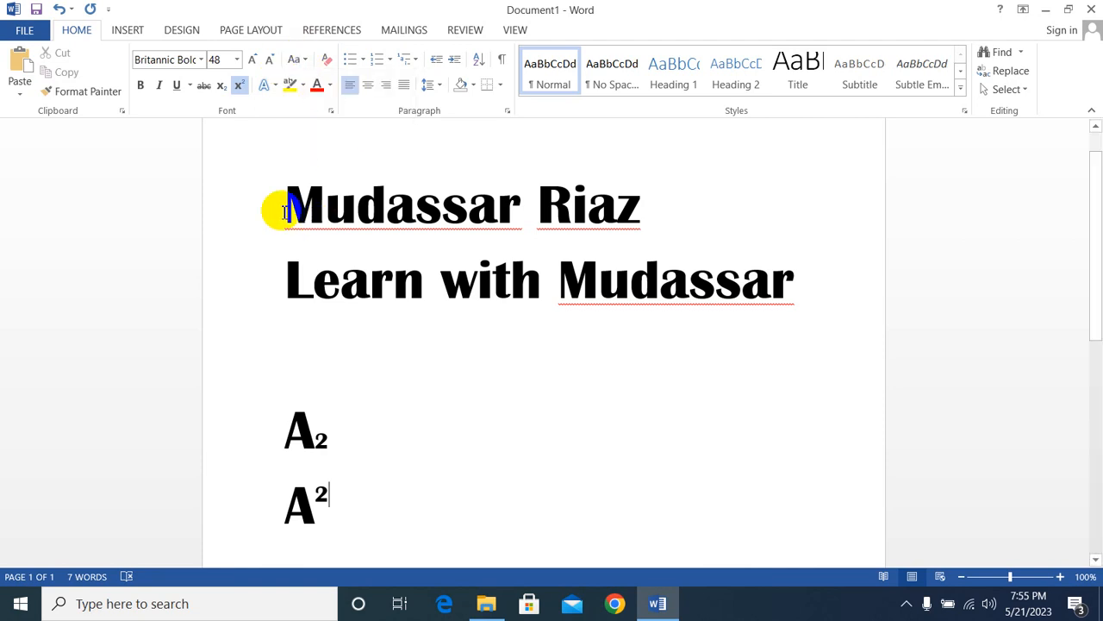
drag(284, 211, 628, 207)
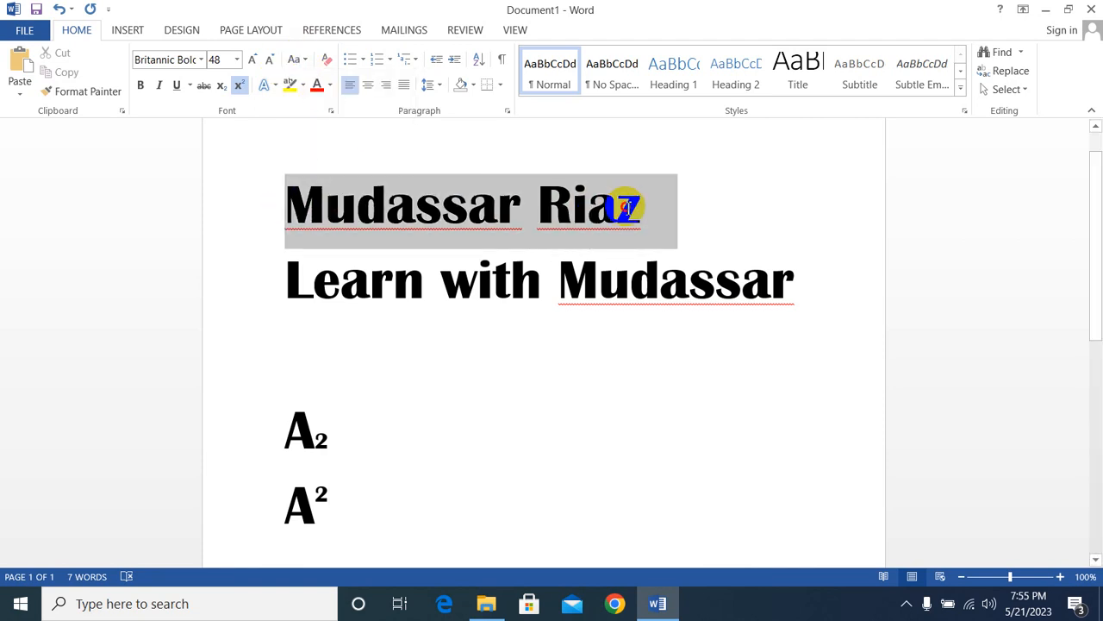
click(308, 60)
click(305, 80)
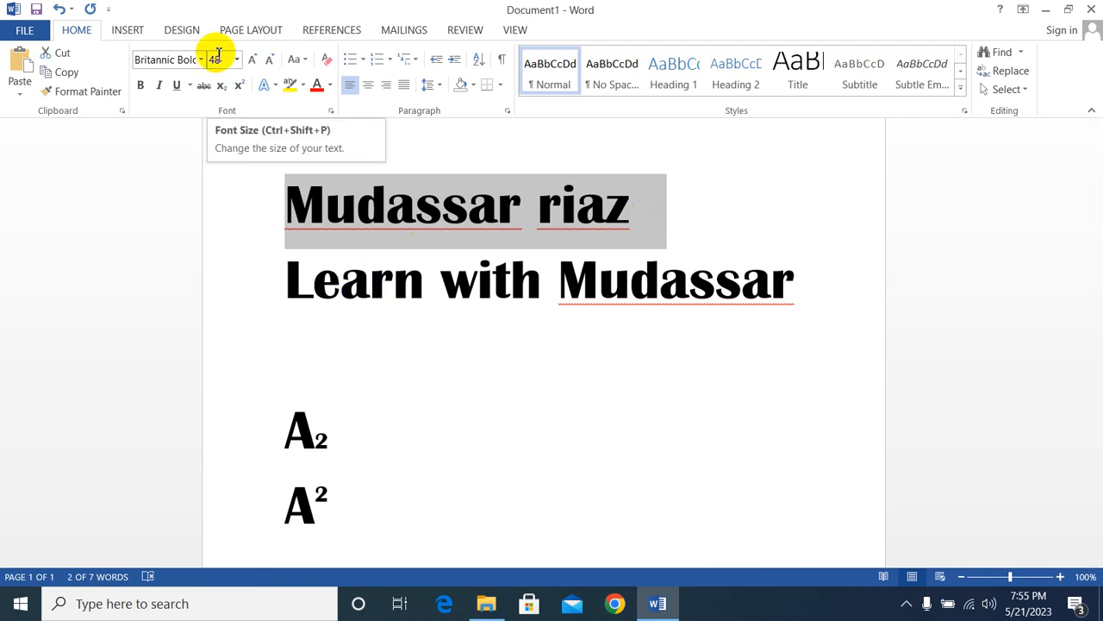
Step: Convert the first line of text to lowercase and after that to UPPERCASE
click(307, 63)
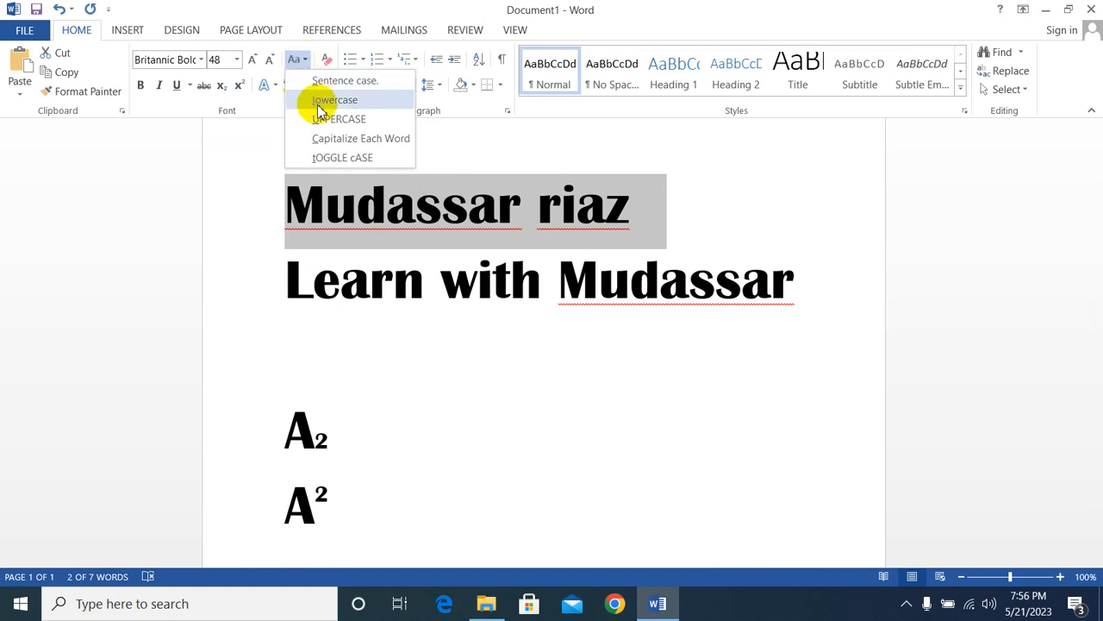
click(321, 99)
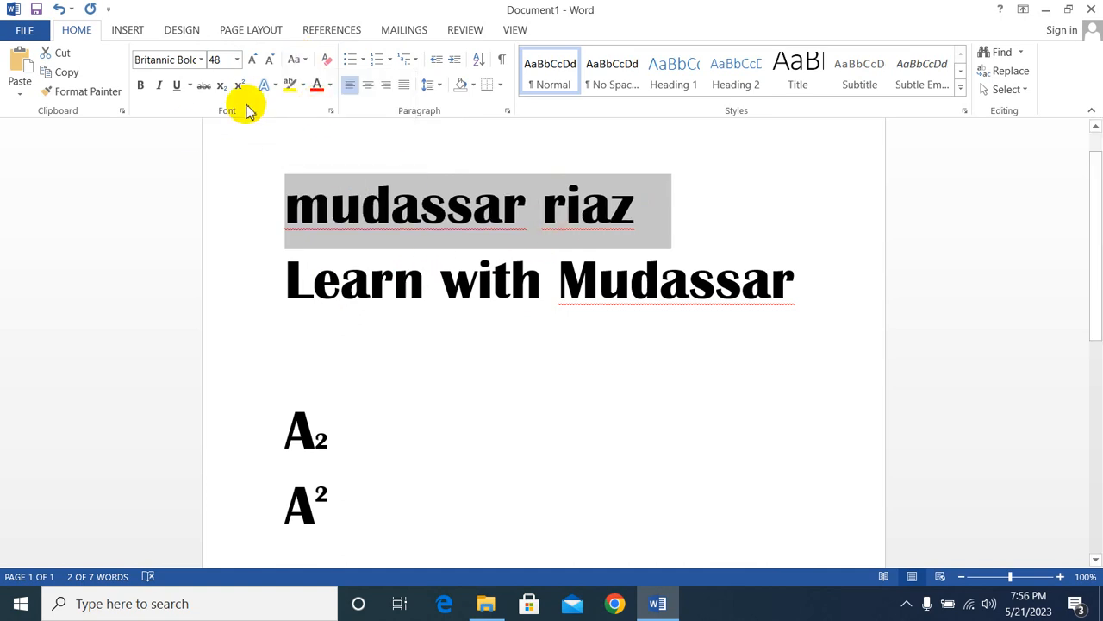
click(309, 66)
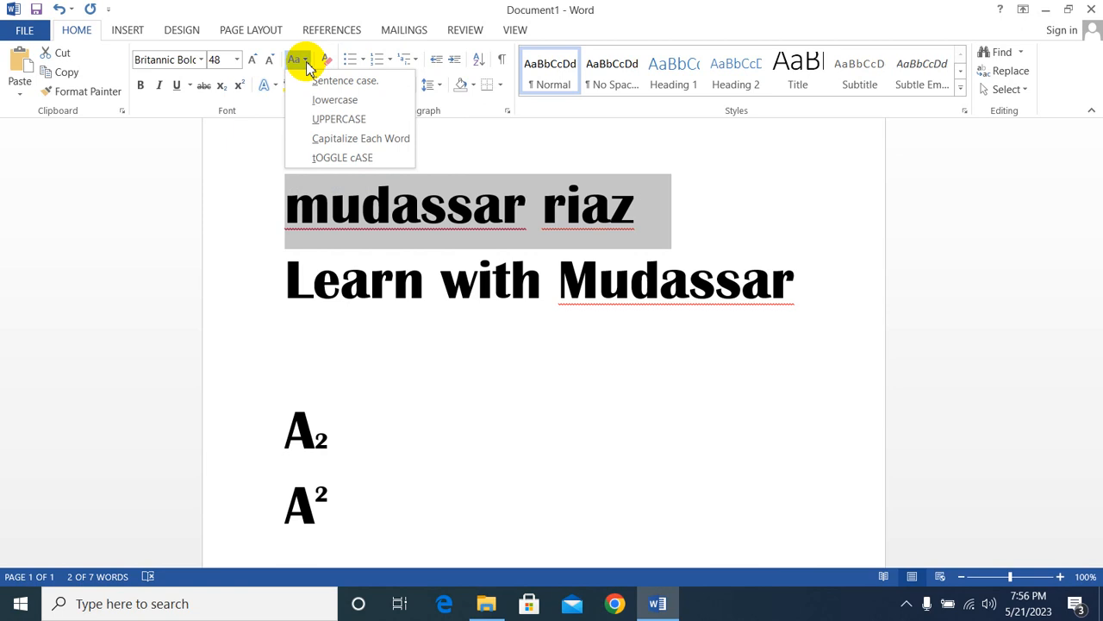
click(322, 120)
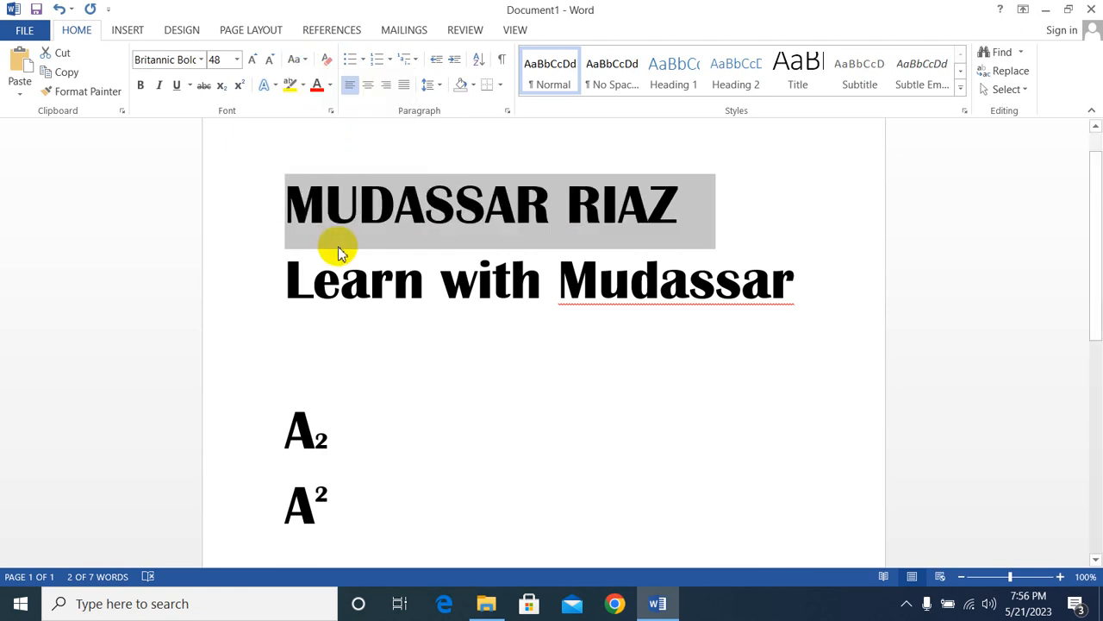
Step: Apply the Capitalize Each Word case option to the first two lines of text
click(305, 61)
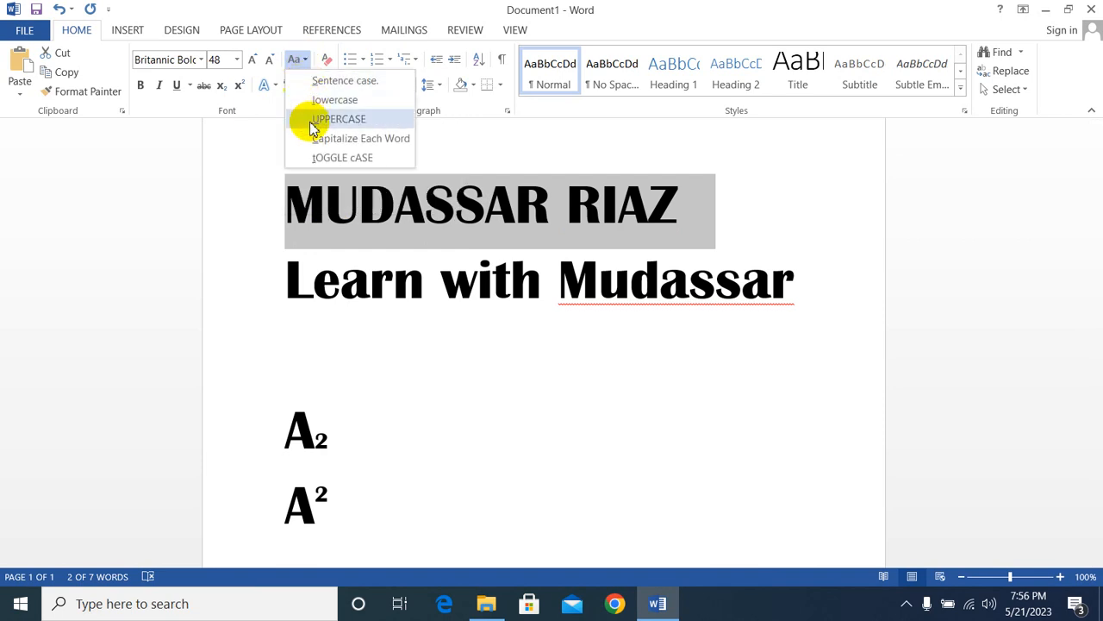
click(283, 200)
click(282, 203)
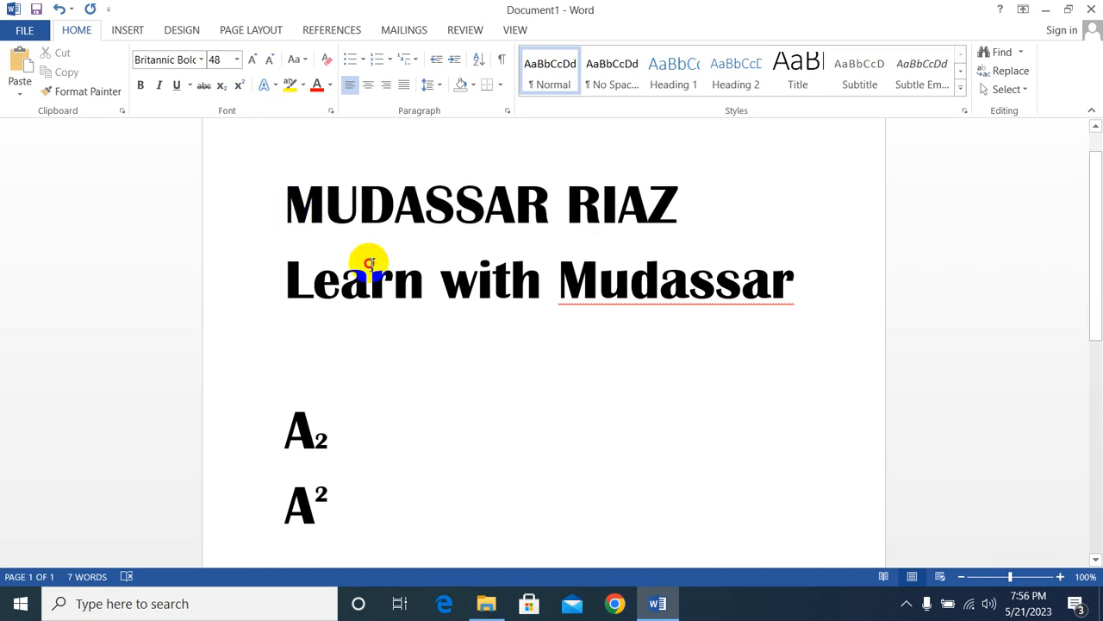
drag(369, 263, 788, 316)
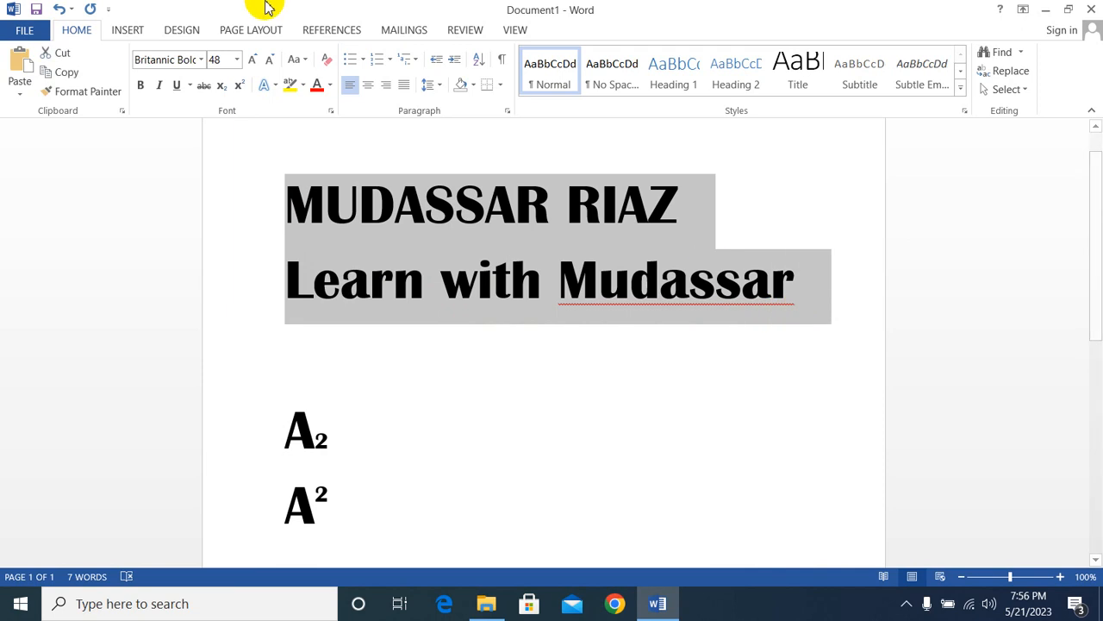
click(307, 60)
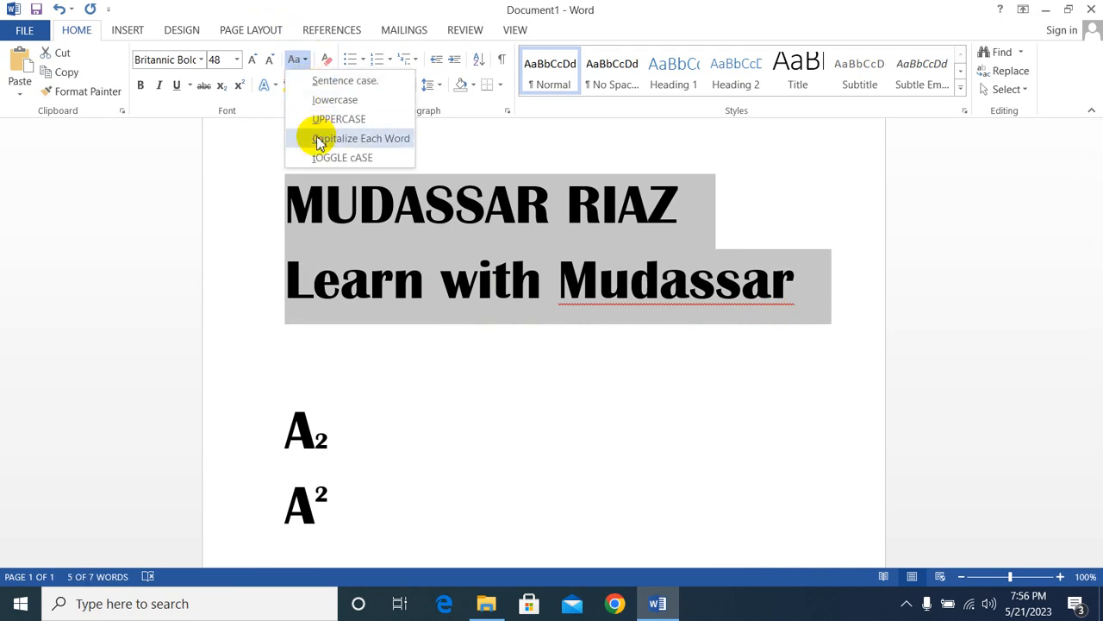
click(319, 140)
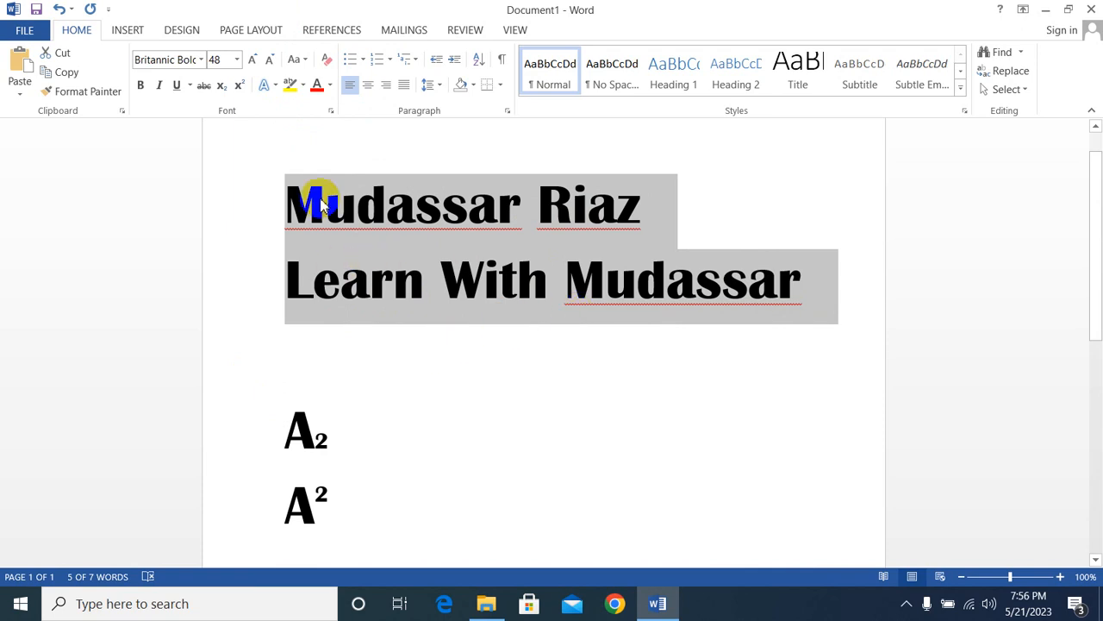
Step: Reselect the first two lines of text and apply tOGGLE cASE to them
click(280, 201)
drag(333, 216, 823, 278)
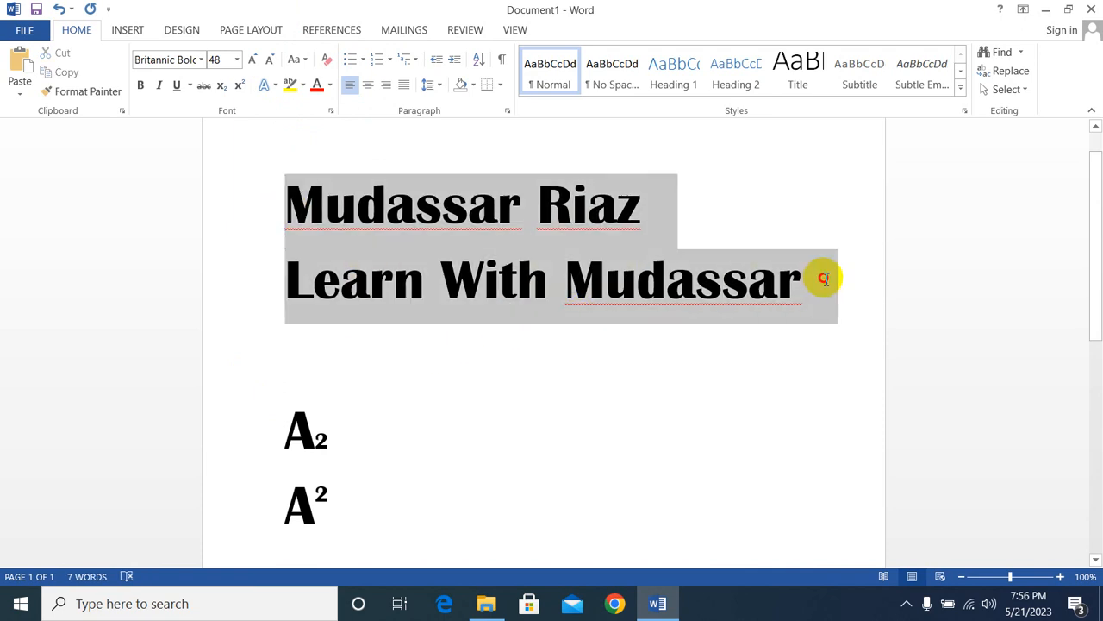
click(302, 60)
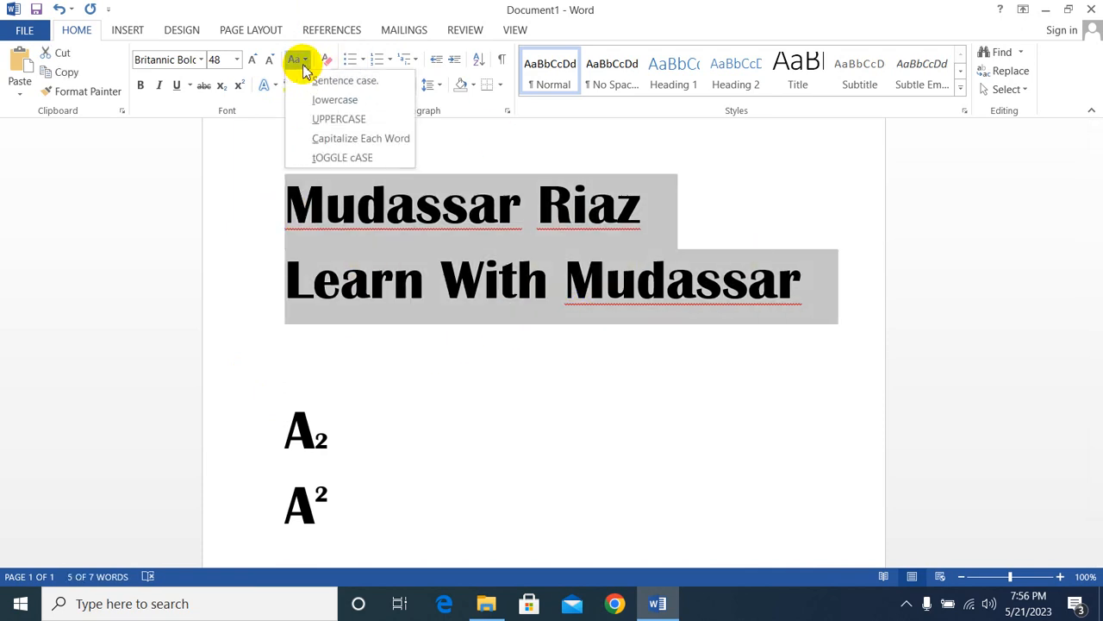
click(315, 161)
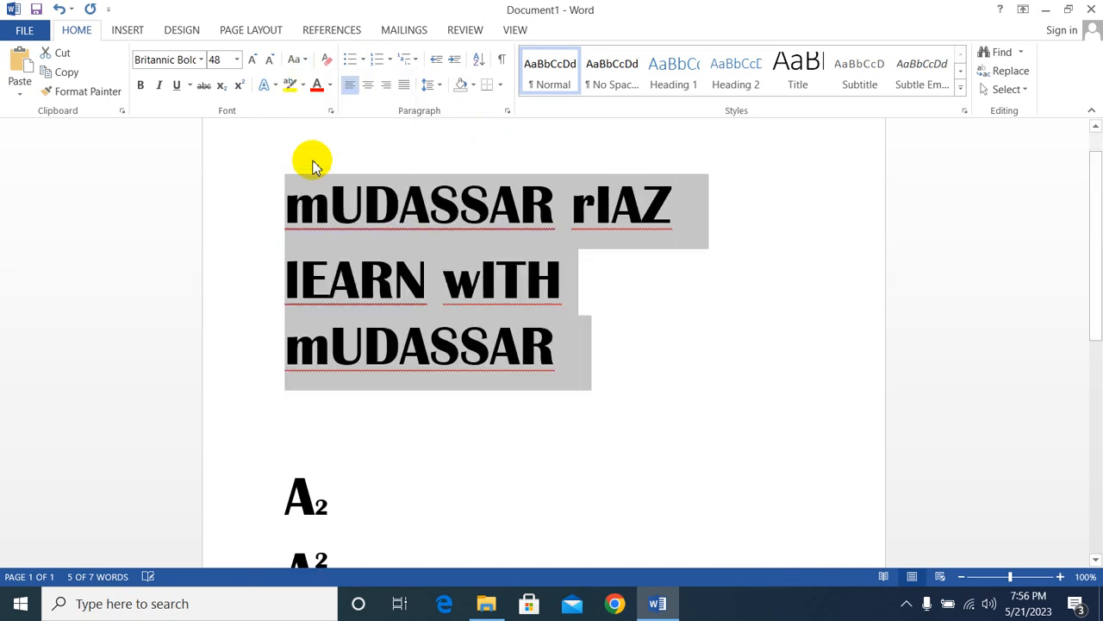
Step: Return the first two lines of text to Capitalize Each Word and clear the selection
click(650, 313)
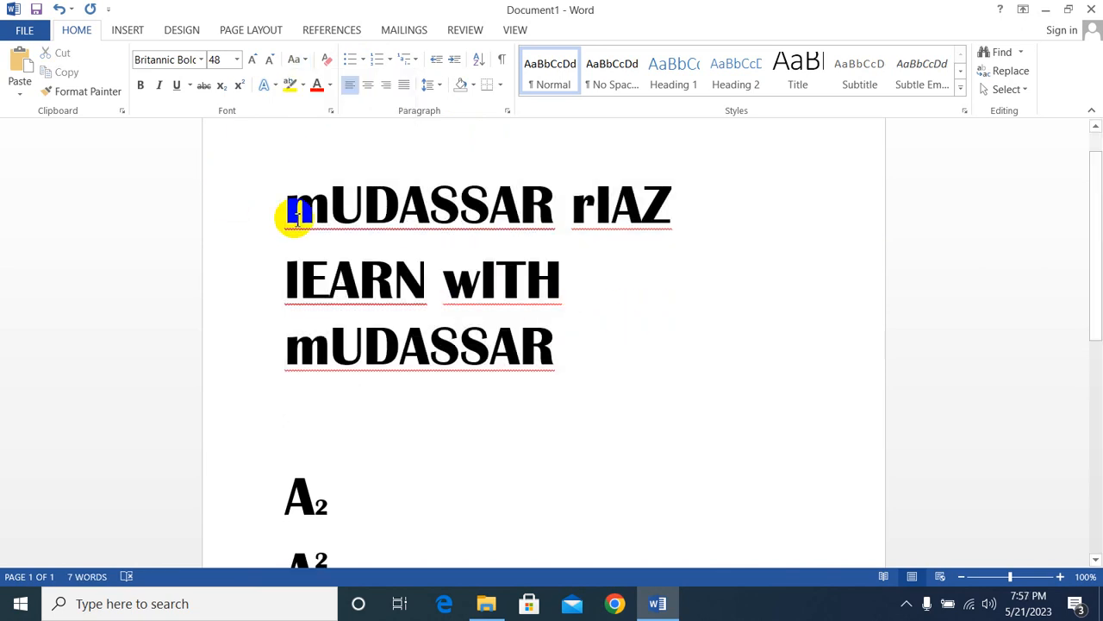
drag(287, 209, 551, 331)
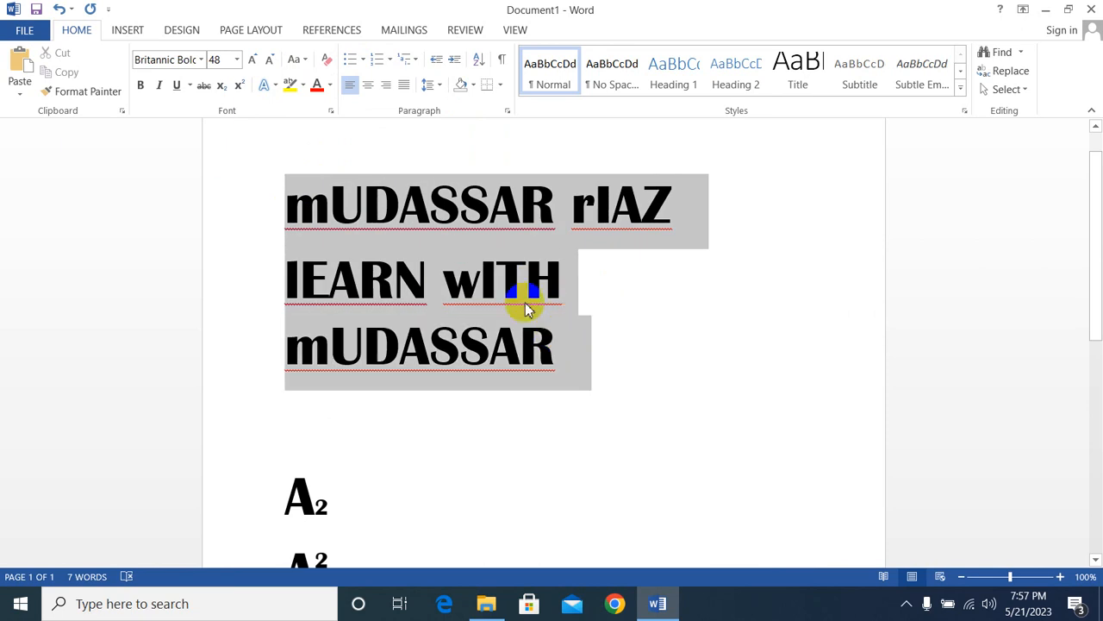
click(304, 62)
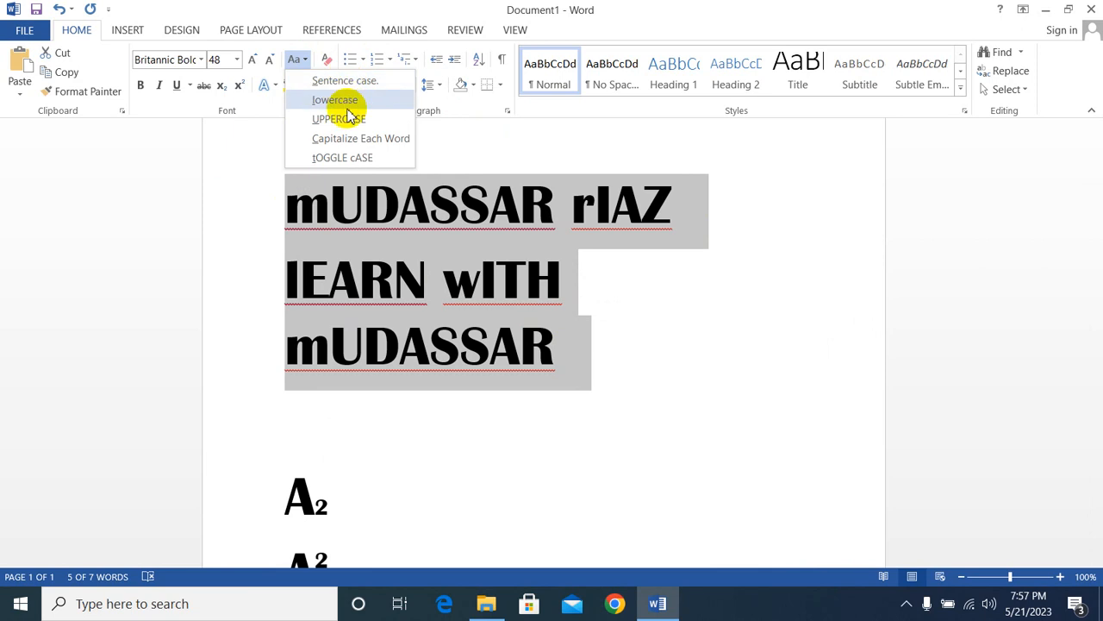
click(345, 136)
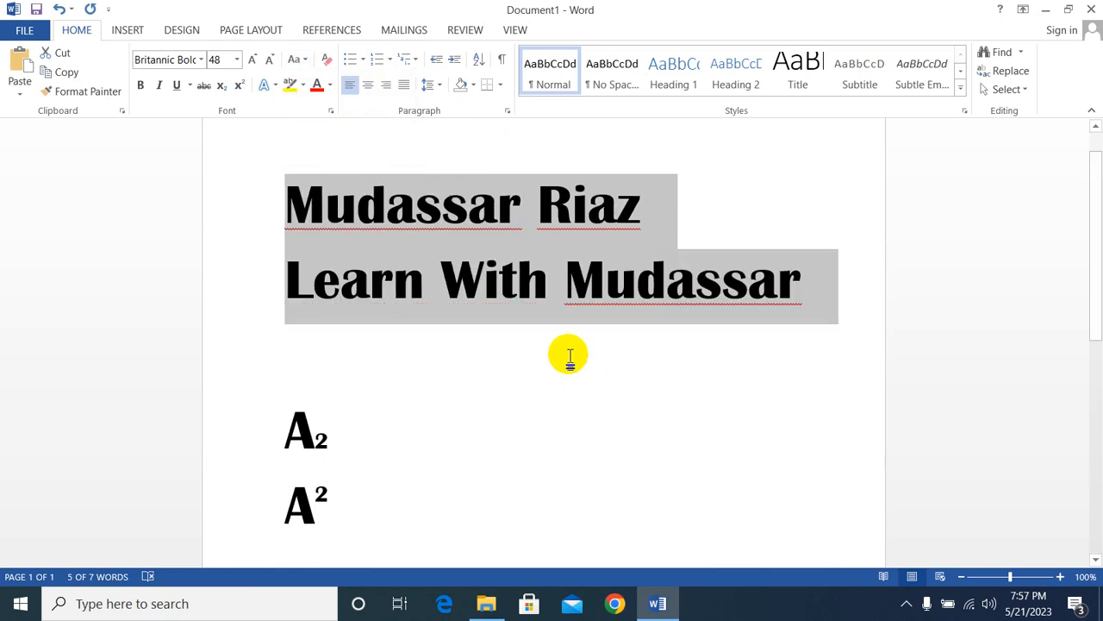
click(524, 350)
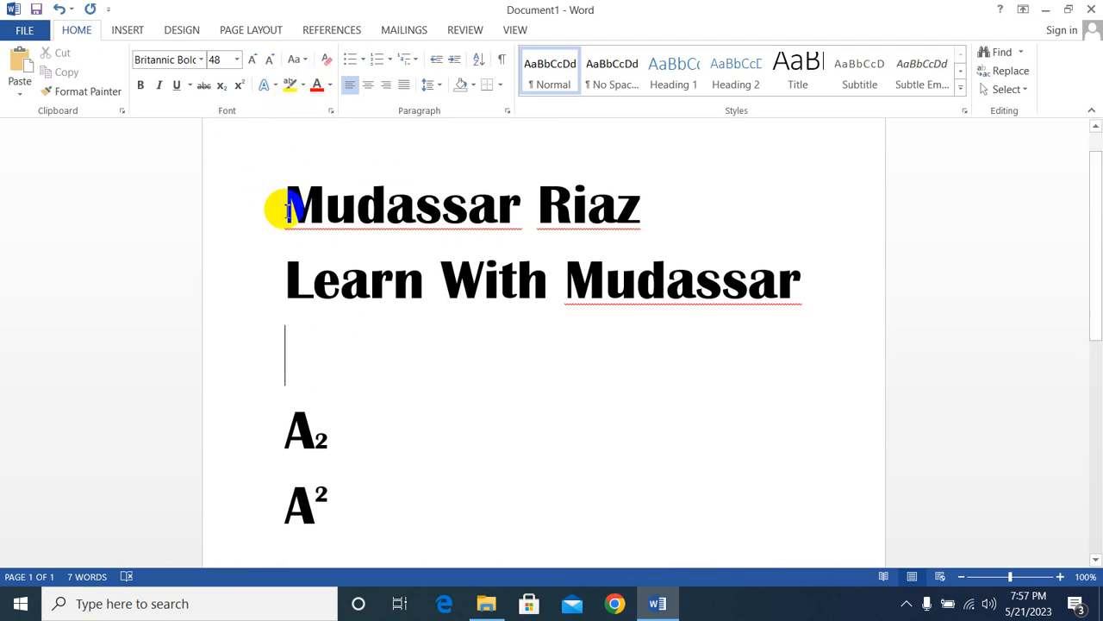
Step: Set the font color of the first line to the standard dark blue and deselect it
drag(279, 205, 635, 221)
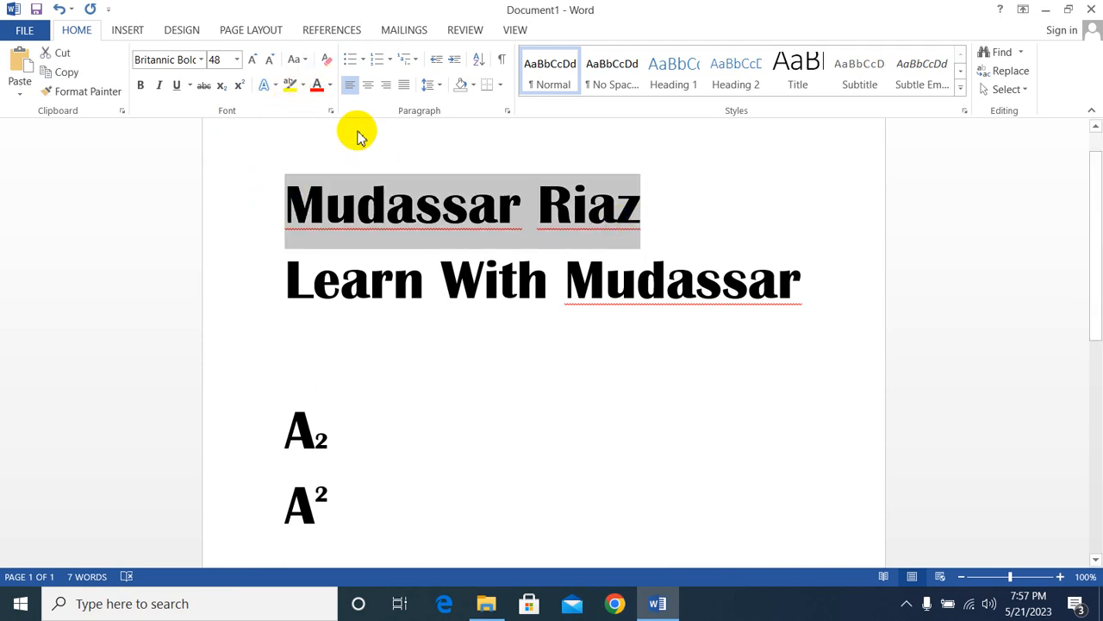
click(331, 85)
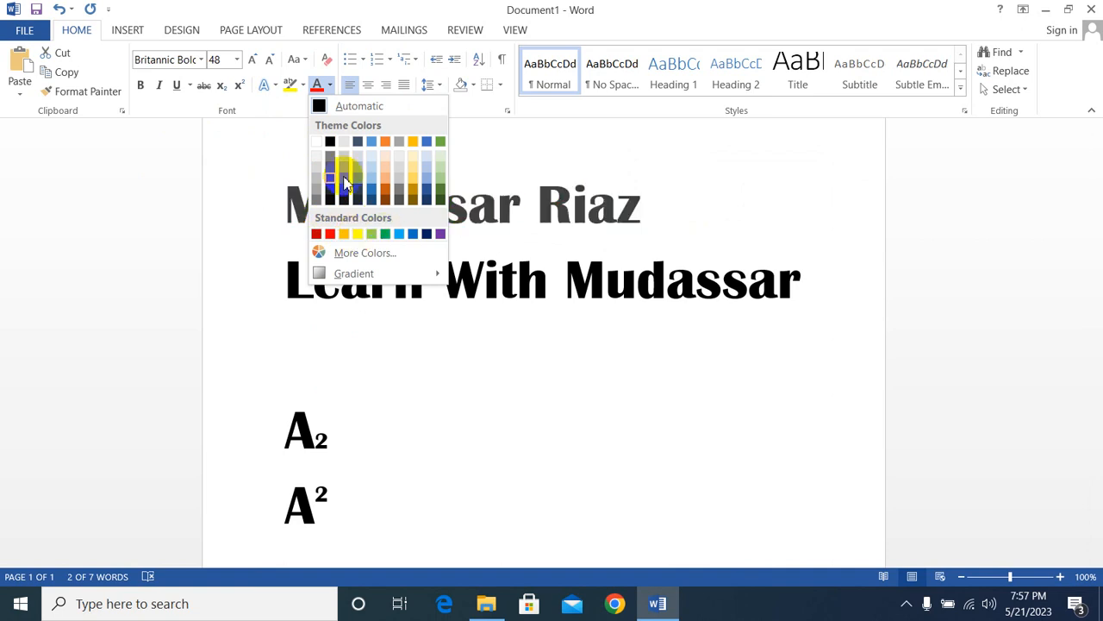
click(428, 235)
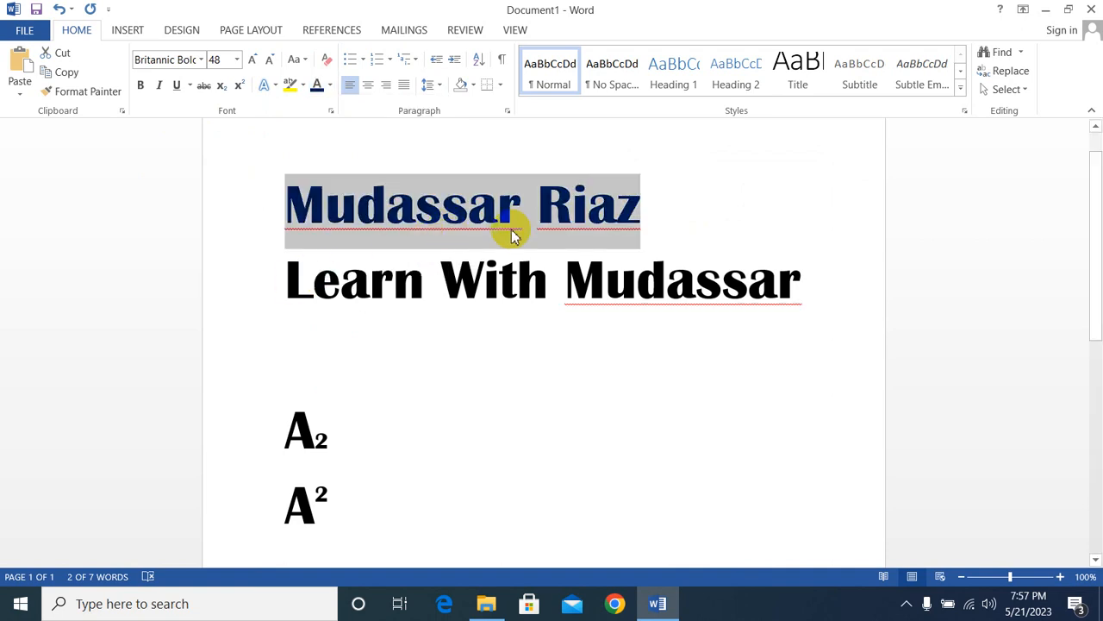
click(536, 217)
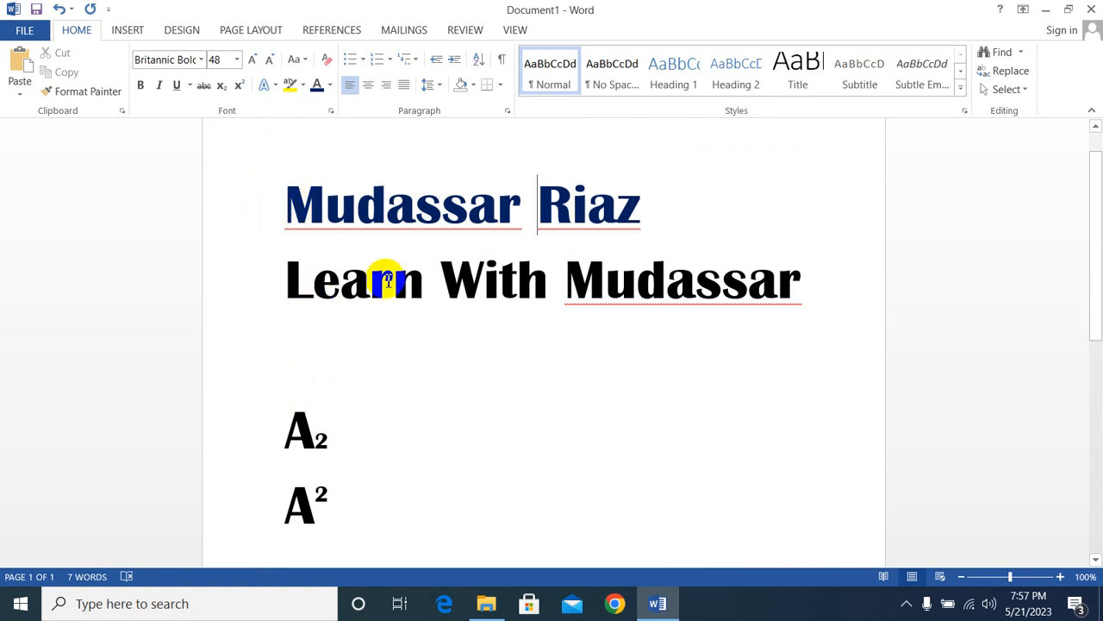
Step: Practise selecting and deselecting the word "With" in the second line, including letter by letter, and the whole document
drag(445, 284, 543, 299)
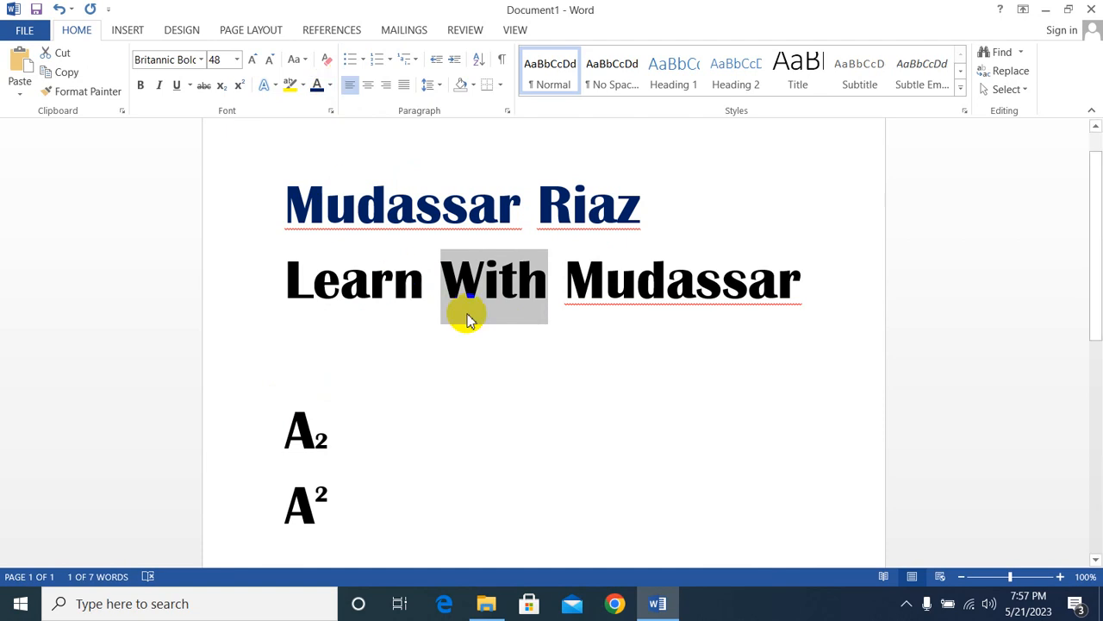
click(444, 285)
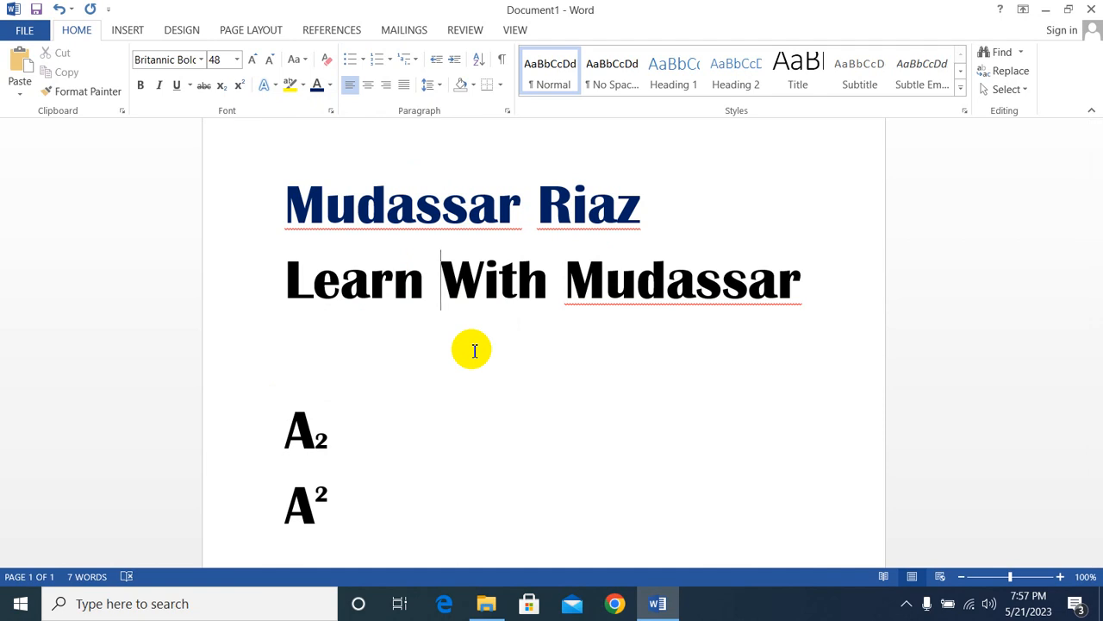
key(shift+Right)
key(shift+Right)
key(shift+Right)
key(shift+Right)
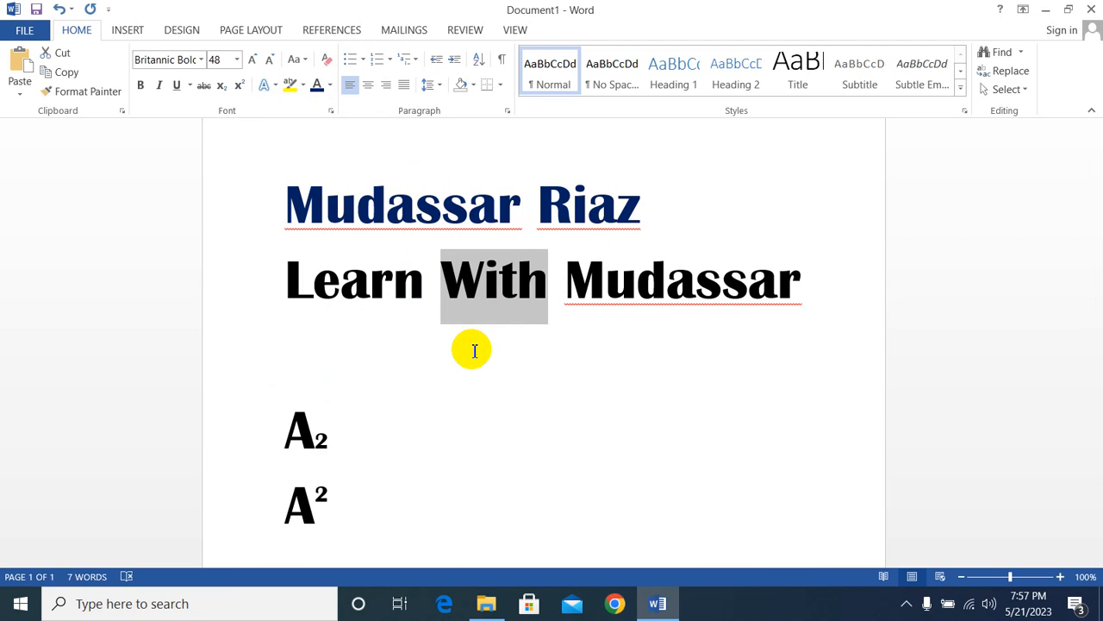
key(shift+Left)
key(shift+Left)
key(shift+Left)
key(shift+Left)
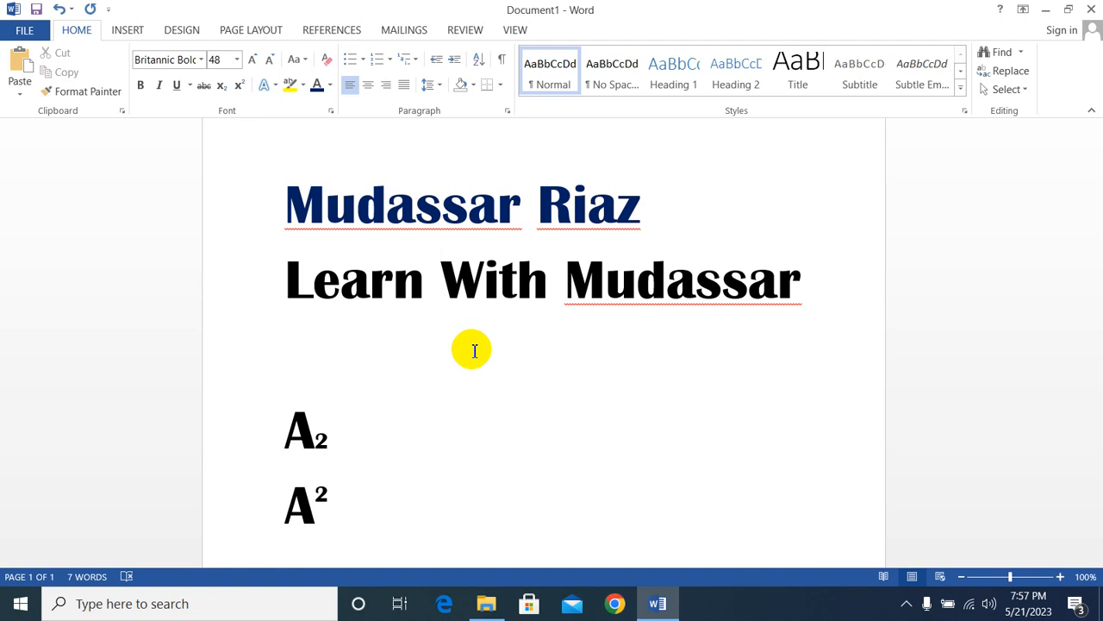
key(ctrl+a)
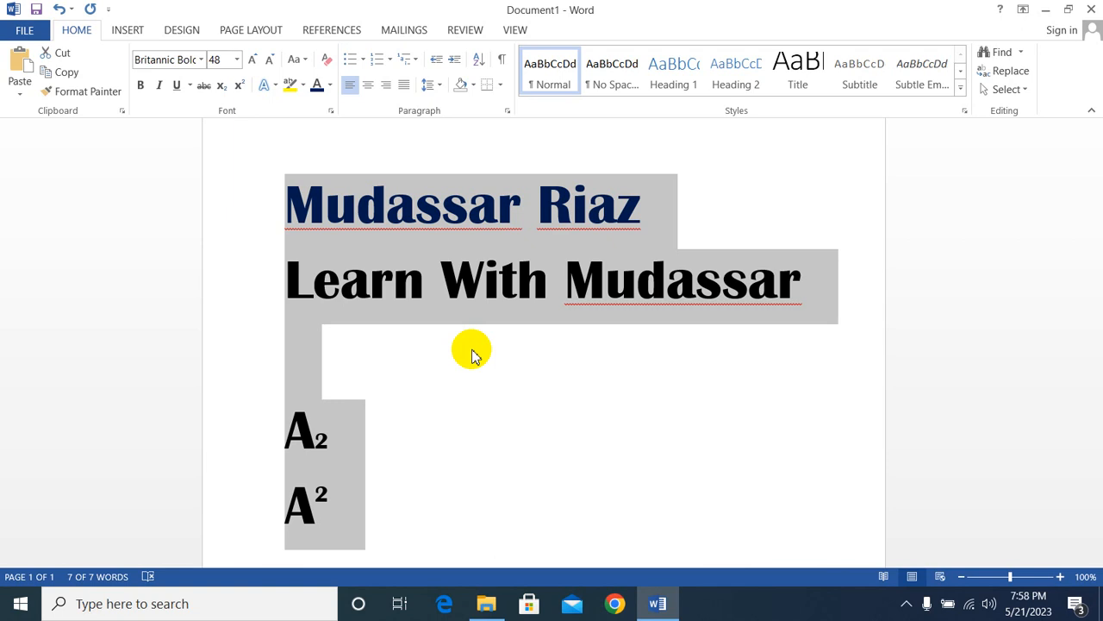
click(479, 347)
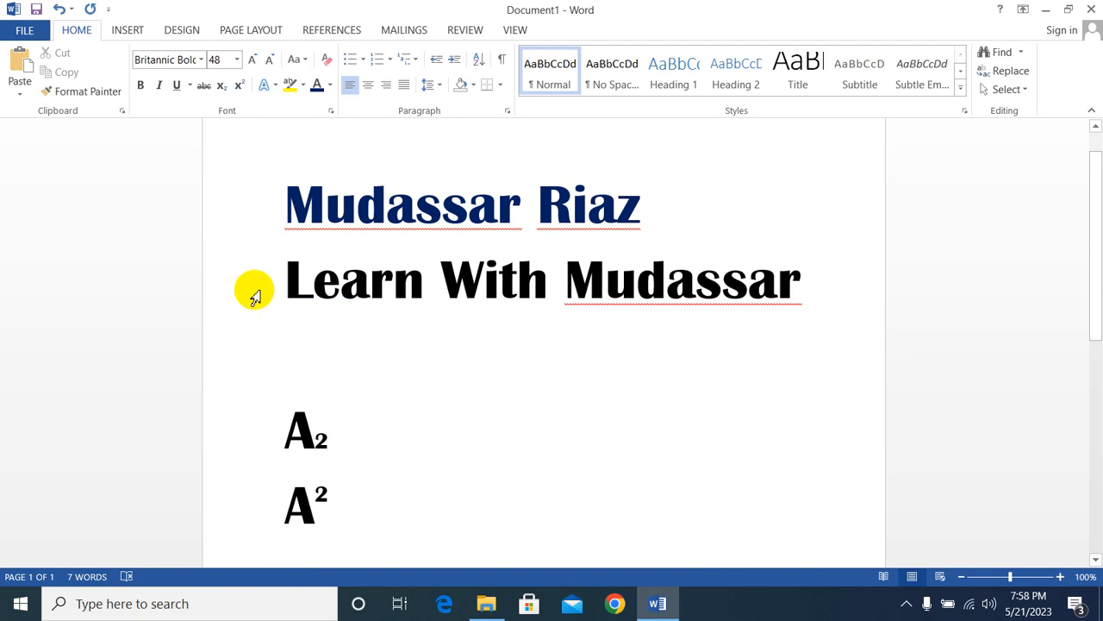
Step: Highlight the entire first line of text in yellow
click(301, 85)
click(305, 87)
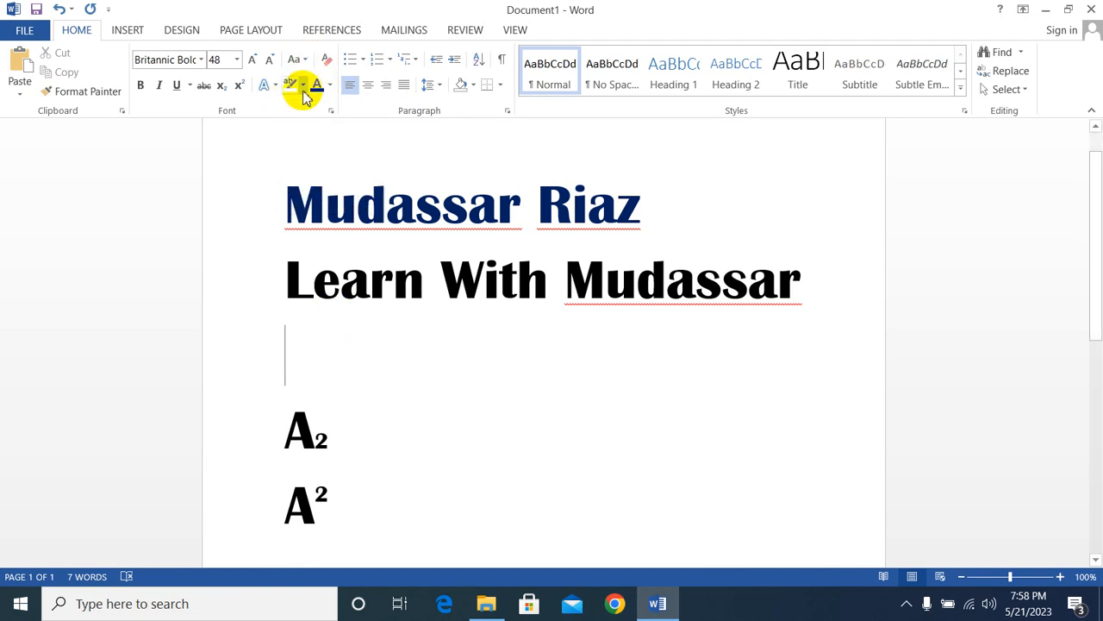
click(303, 87)
click(285, 216)
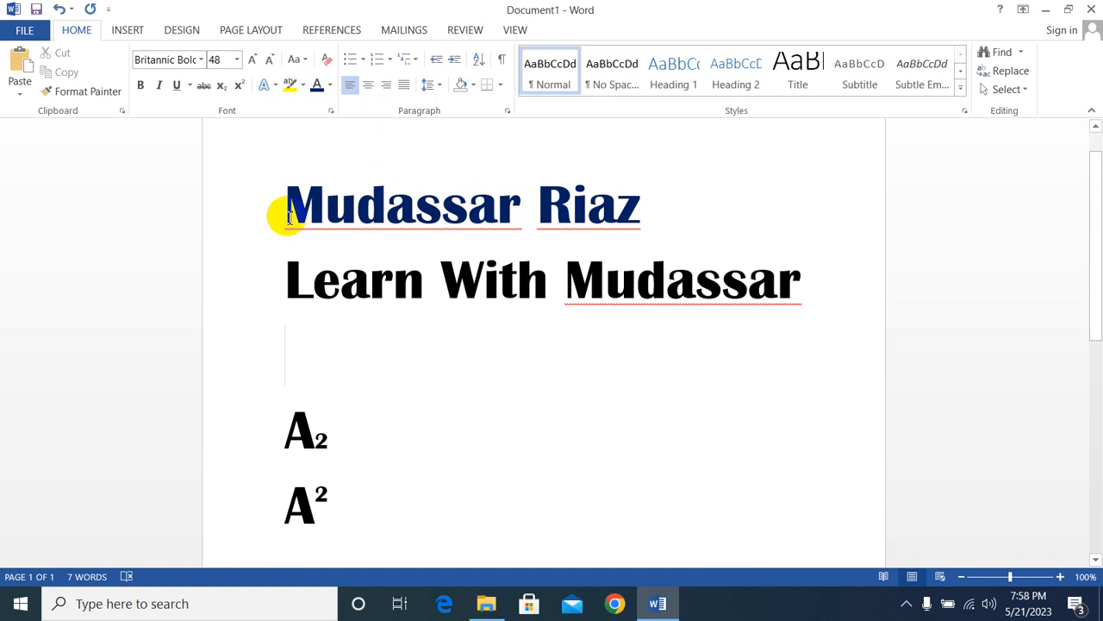
drag(286, 217, 645, 216)
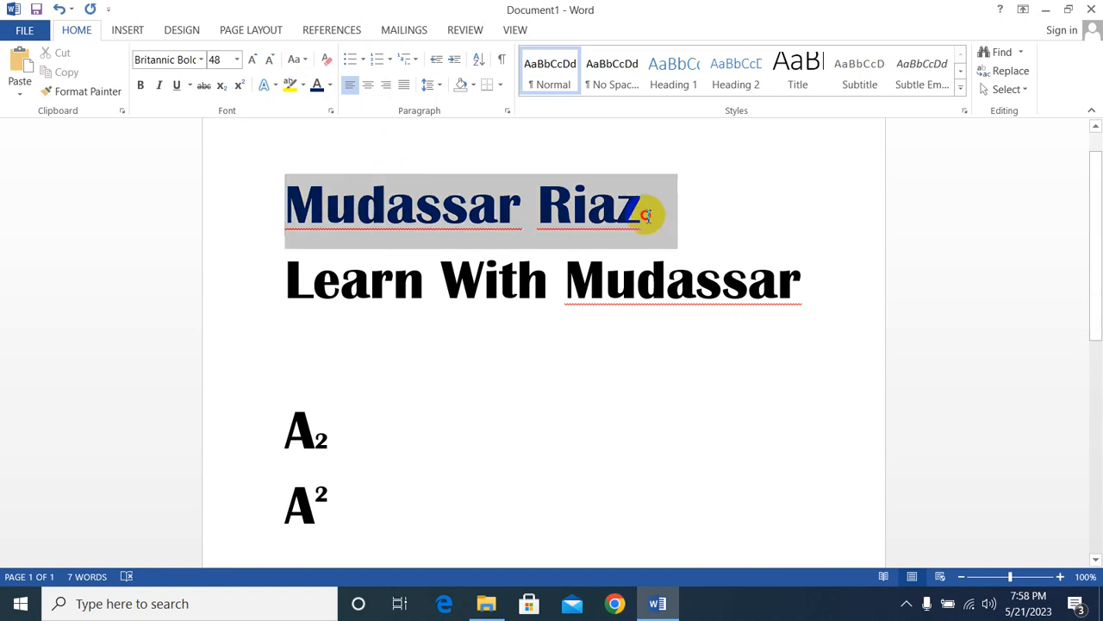
click(290, 85)
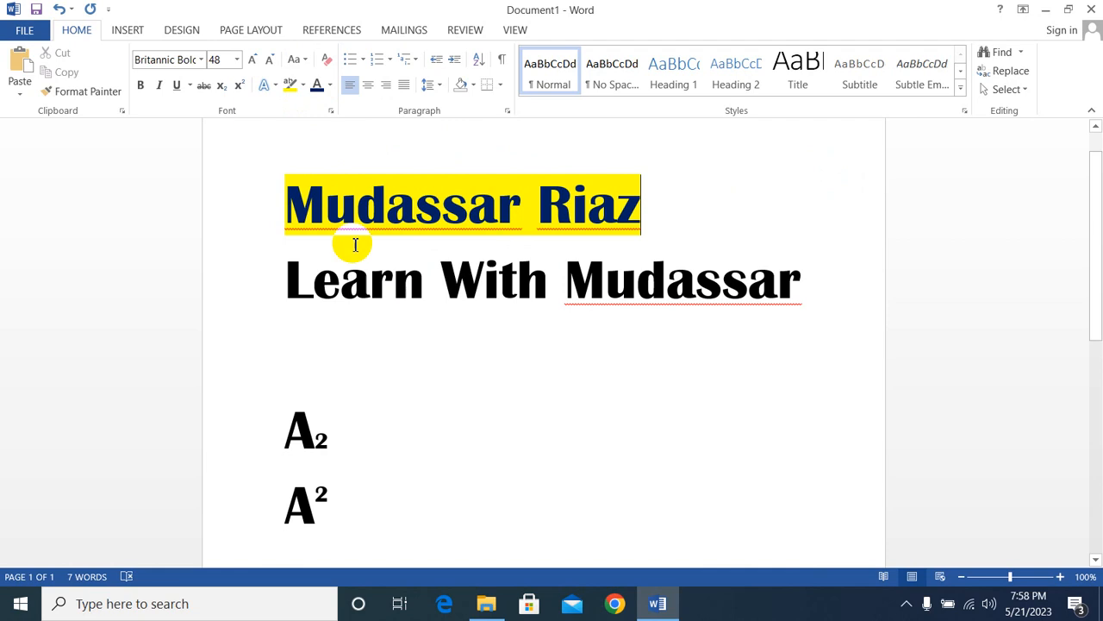
Step: Change the highlight color of the entire first line to dark green
click(460, 238)
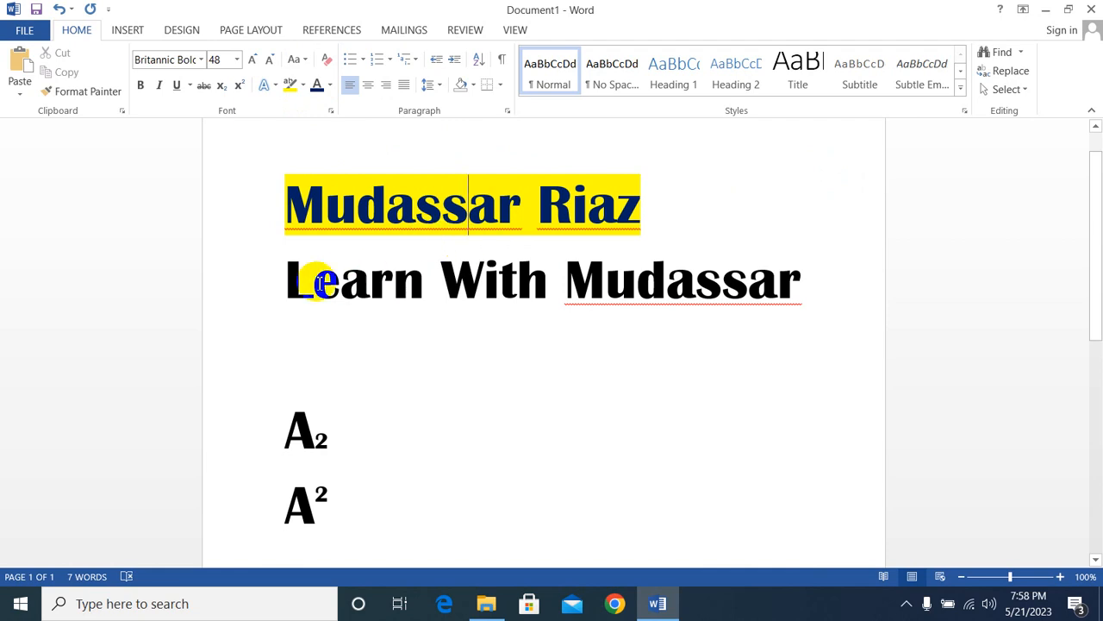
click(302, 84)
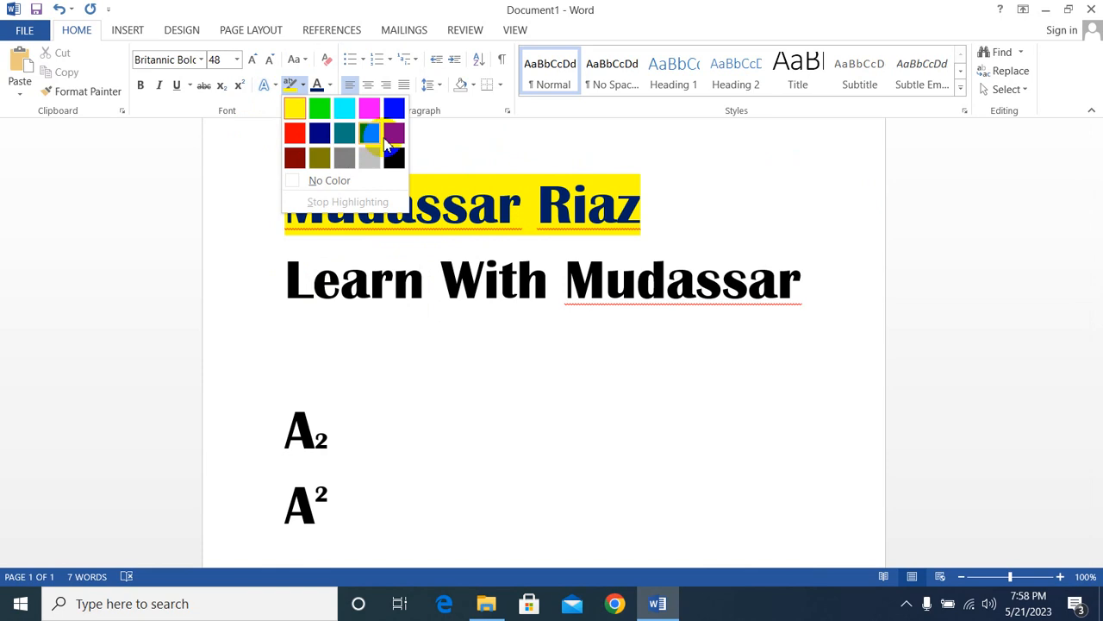
click(369, 134)
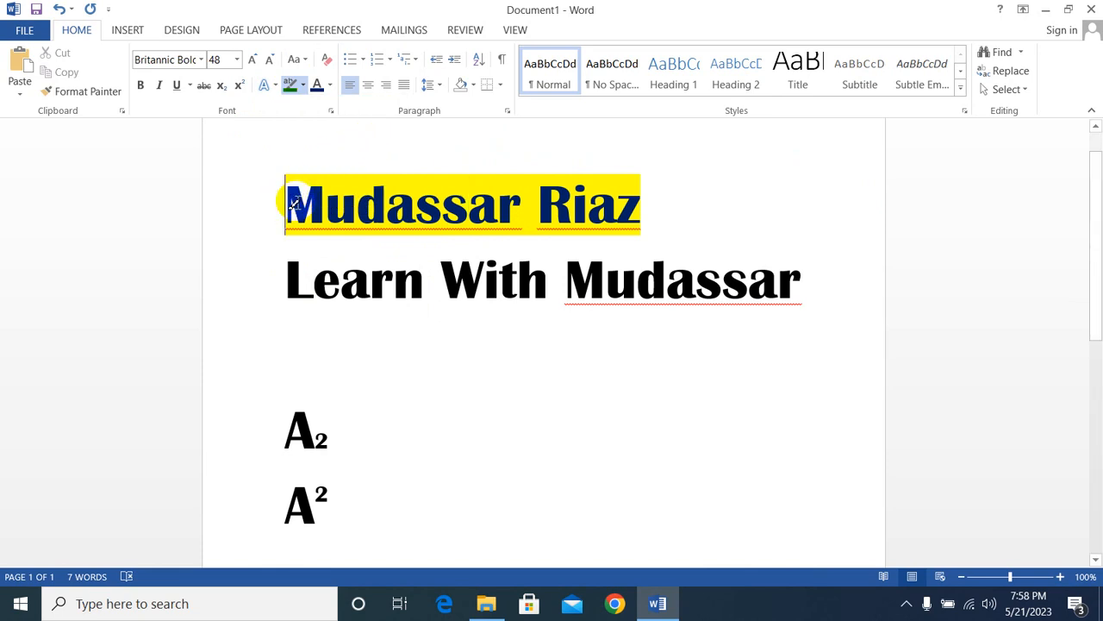
drag(293, 204, 668, 205)
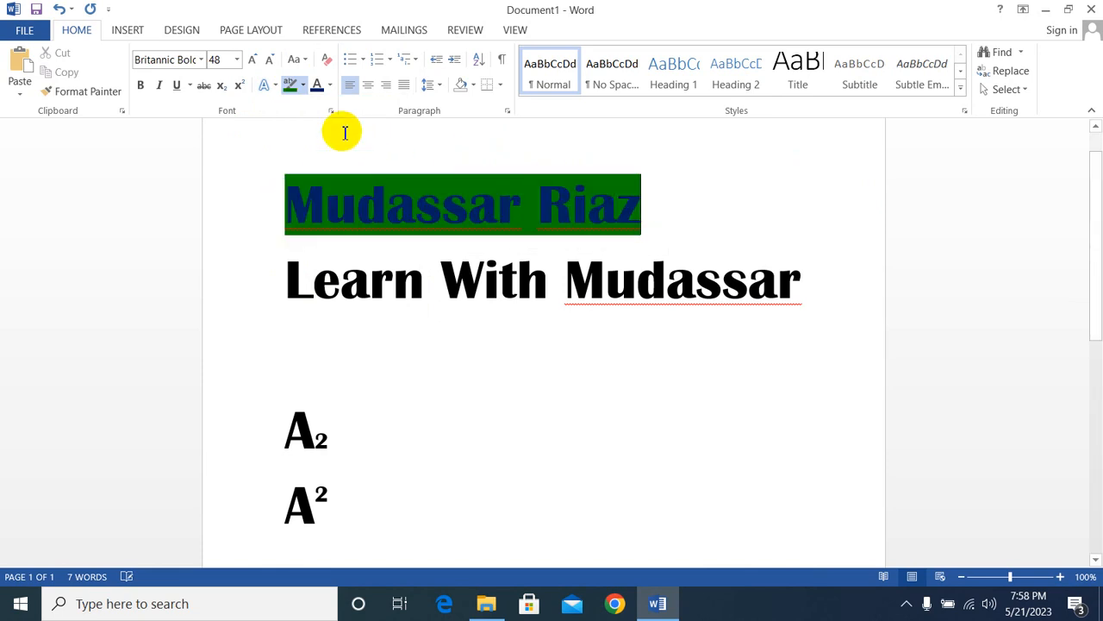
Step: Select the entire first line and remove its green highlight
double_click(442, 216)
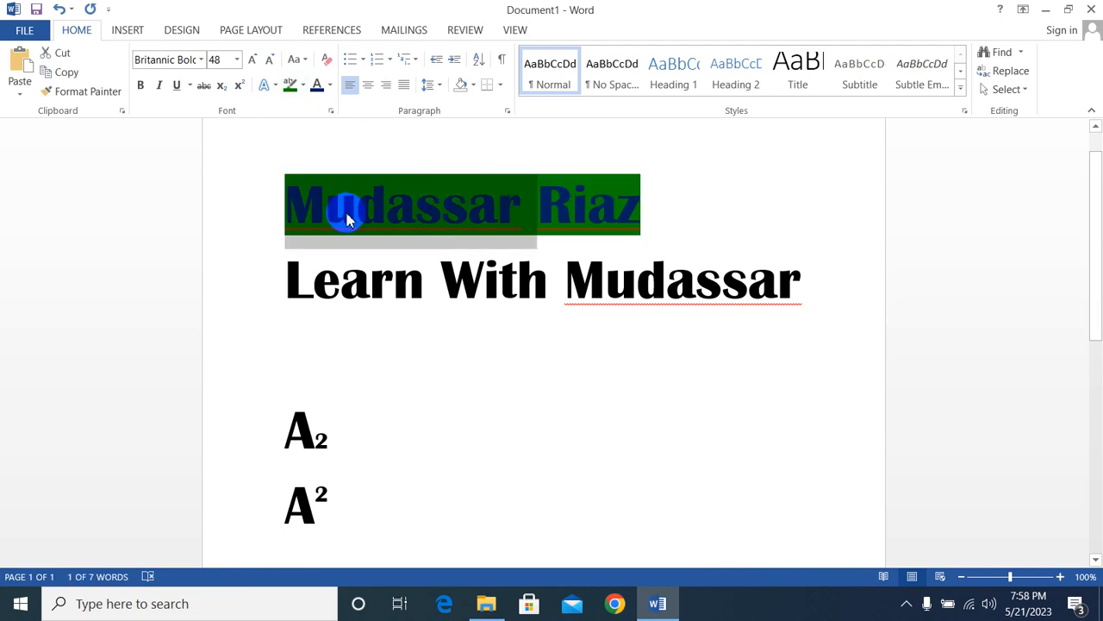
click(608, 204)
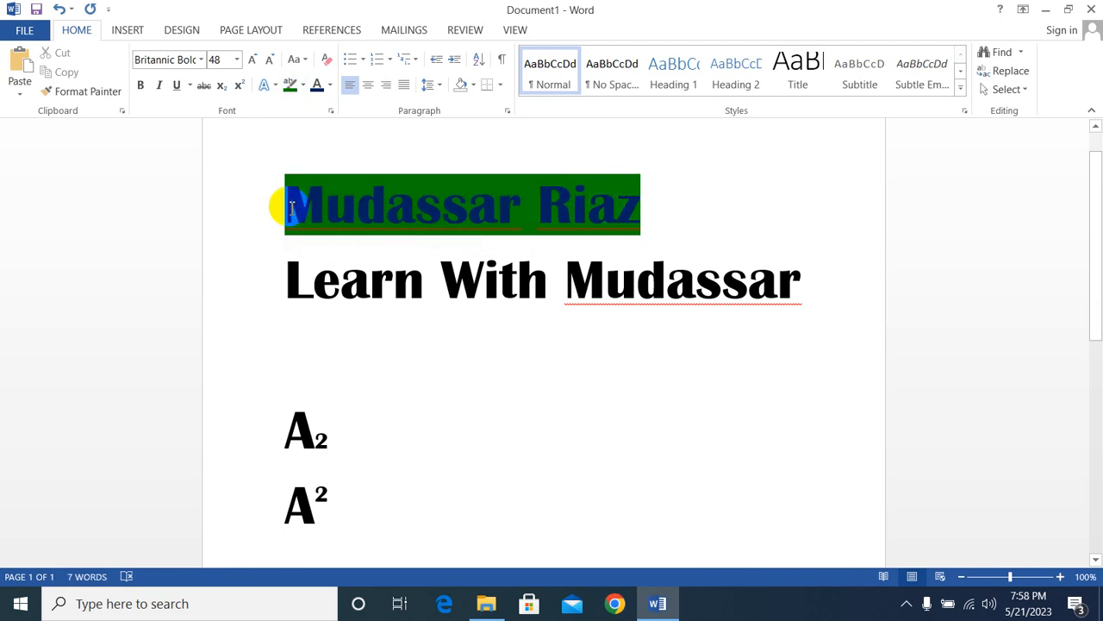
click(335, 209)
drag(334, 209, 623, 207)
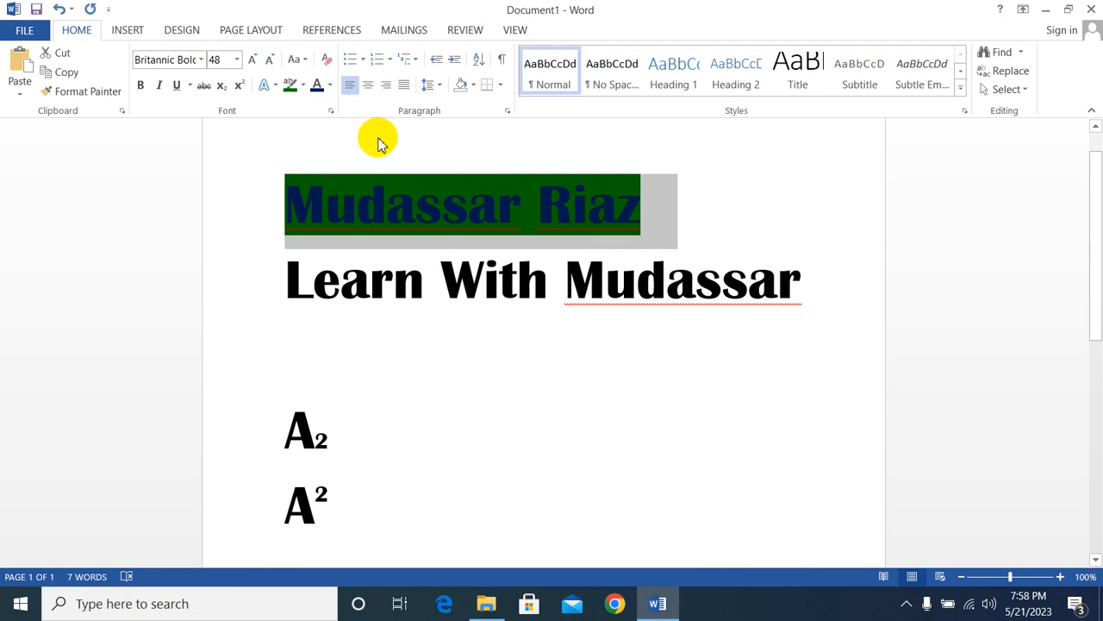
click(289, 84)
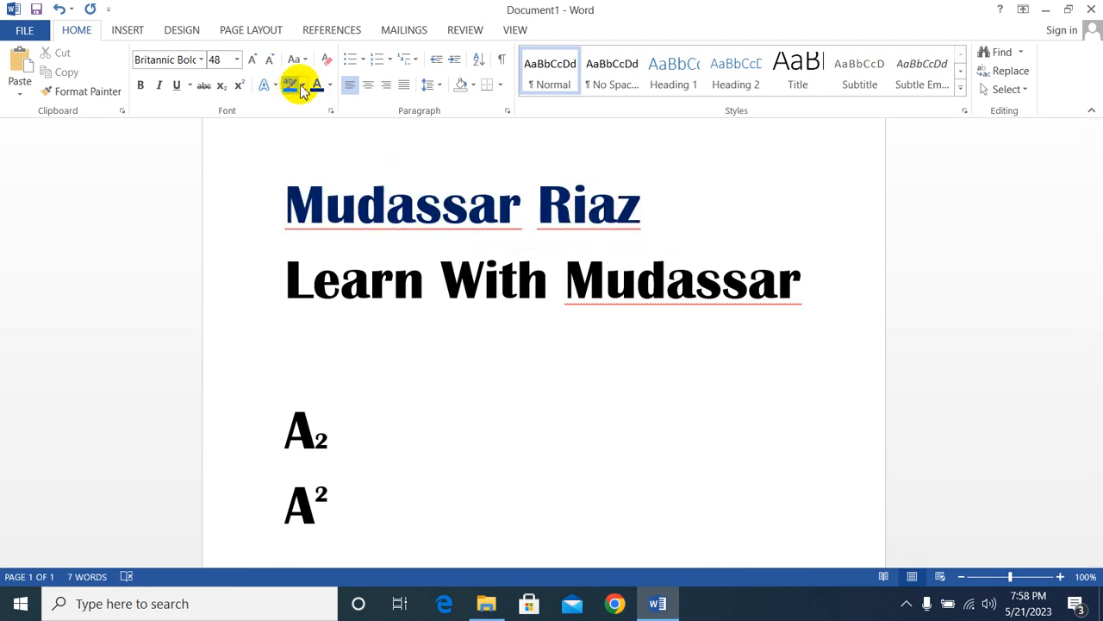
Step: Highlight the entire first line in light gray and turn off the highlighter
click(302, 87)
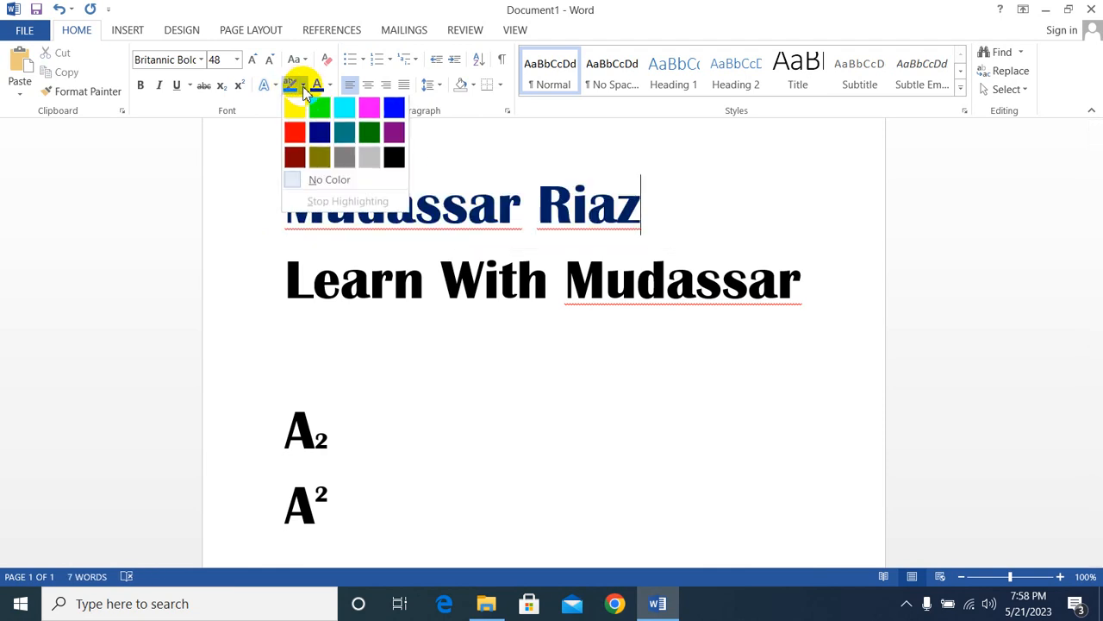
click(370, 158)
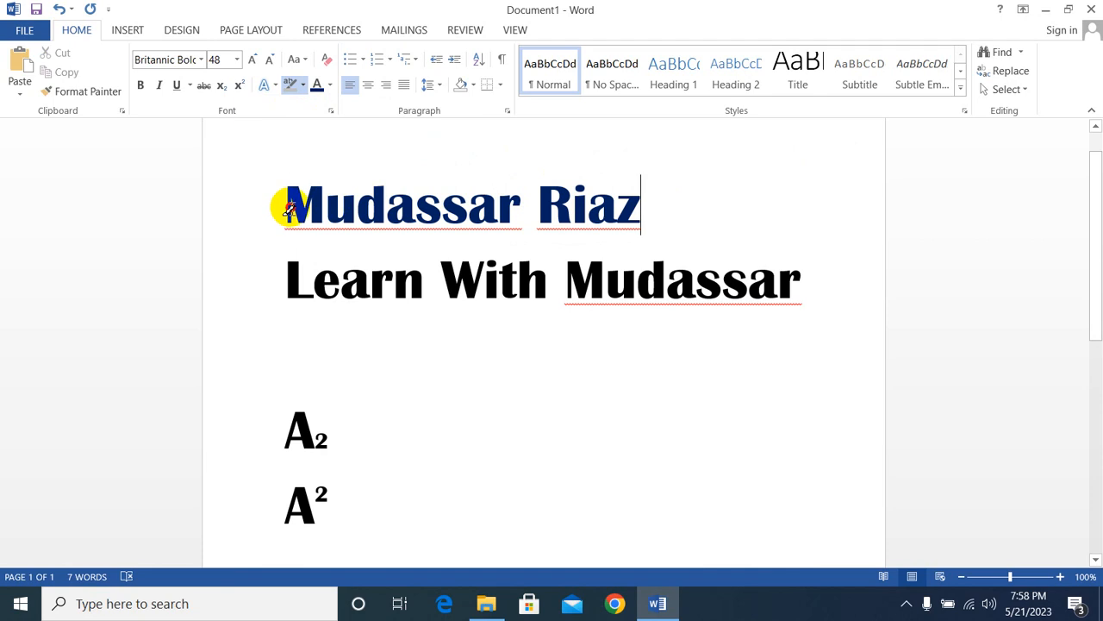
drag(285, 207, 634, 211)
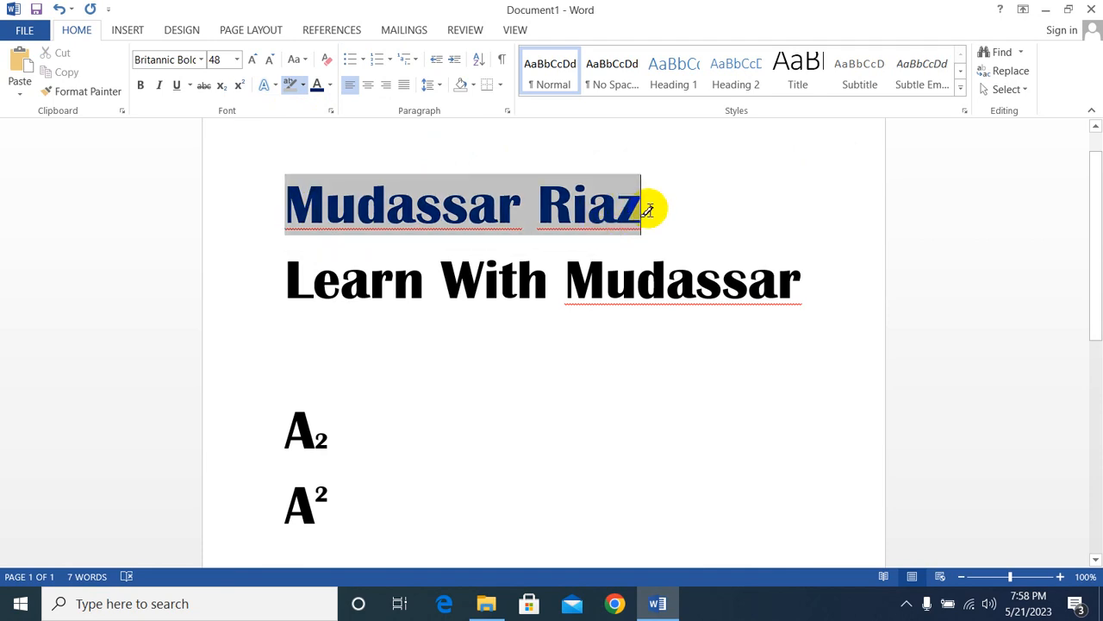
click(287, 90)
click(536, 211)
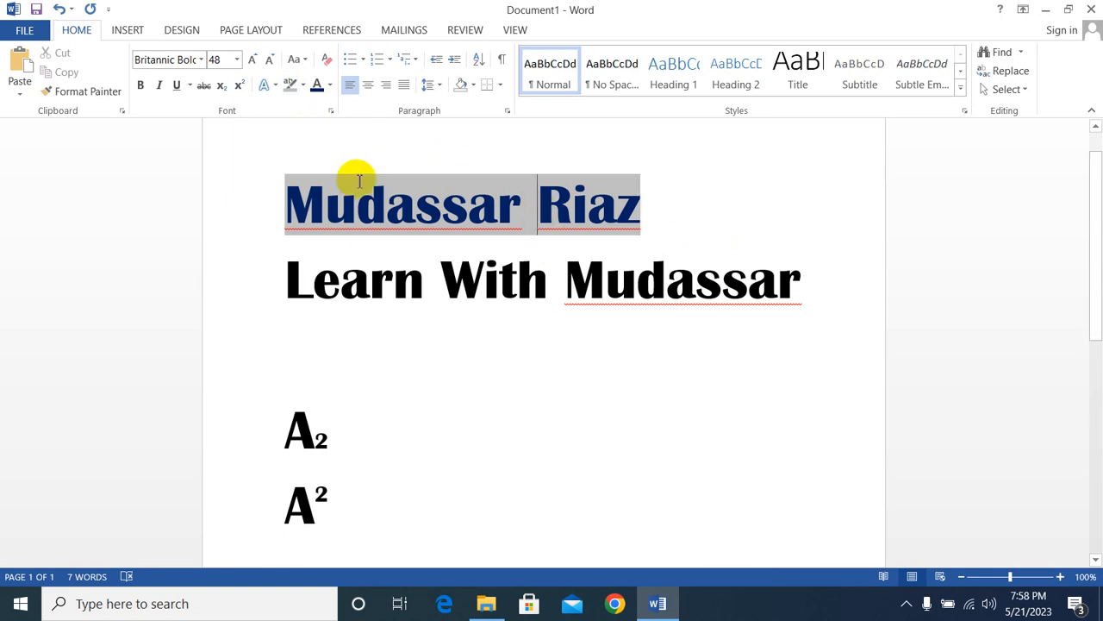
Step: Highlight the first line, the word "With" in the second line, and the A with subscript 2 in yellow
click(269, 84)
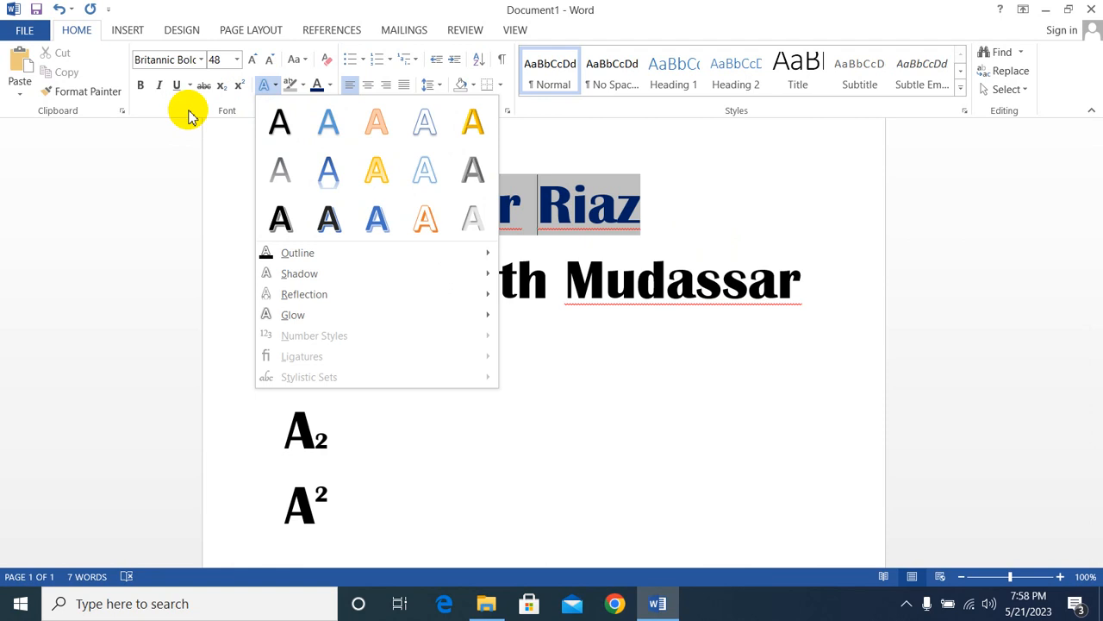
click(302, 84)
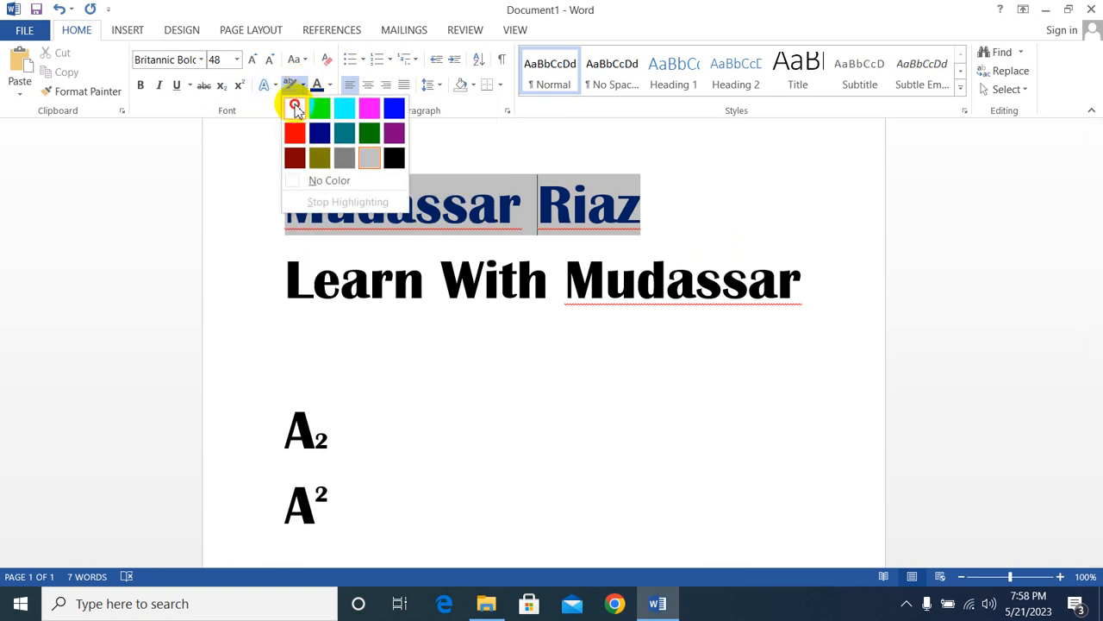
click(293, 107)
drag(291, 185, 640, 209)
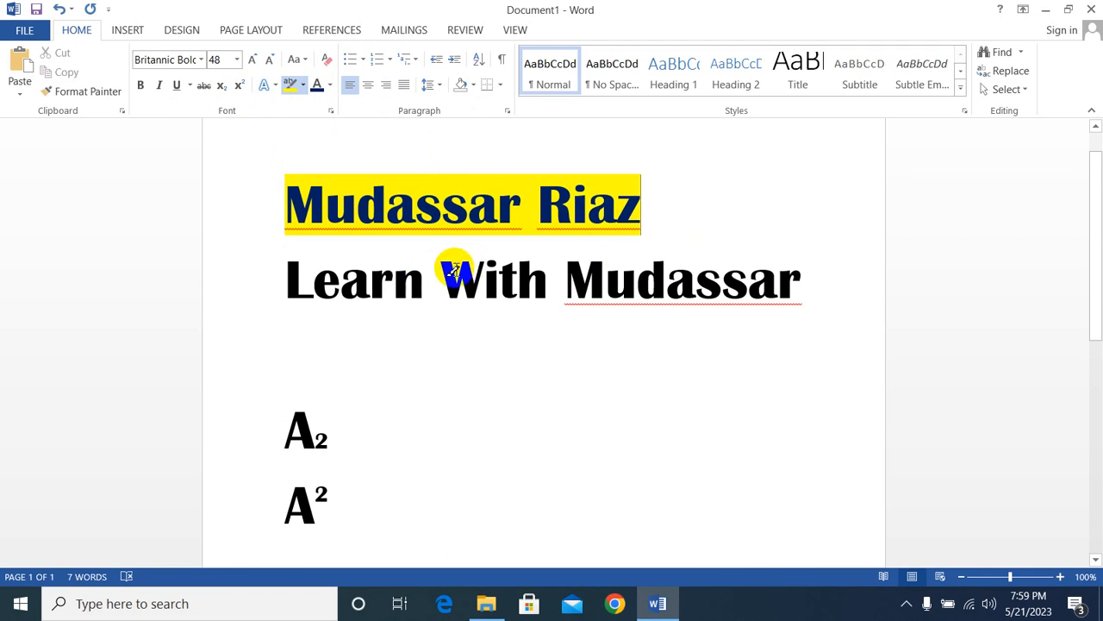
drag(461, 276, 545, 281)
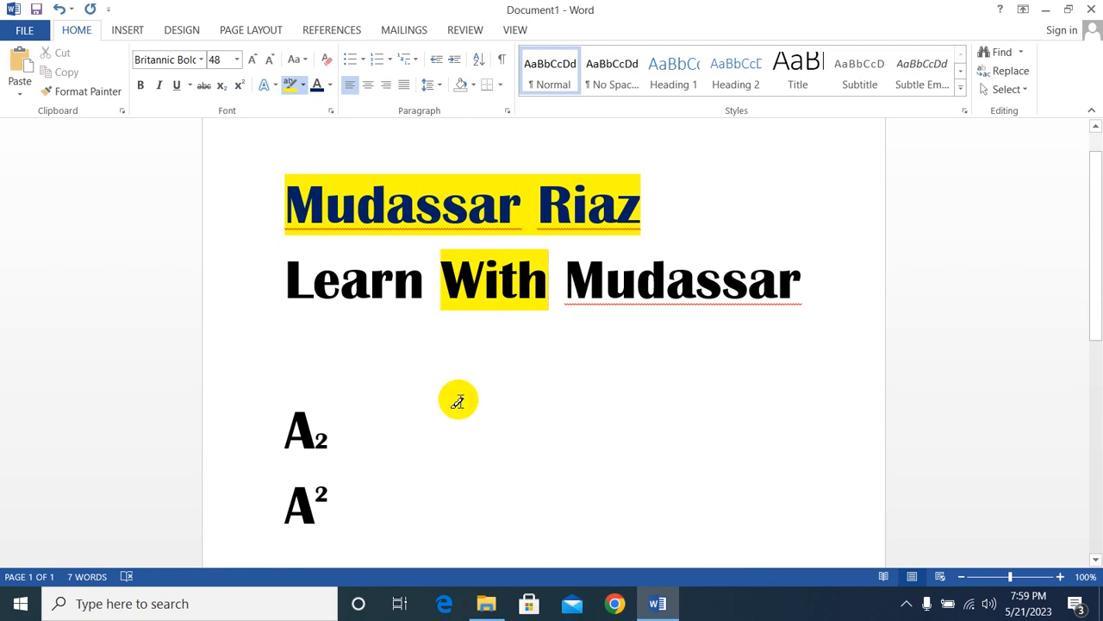
drag(291, 419, 336, 424)
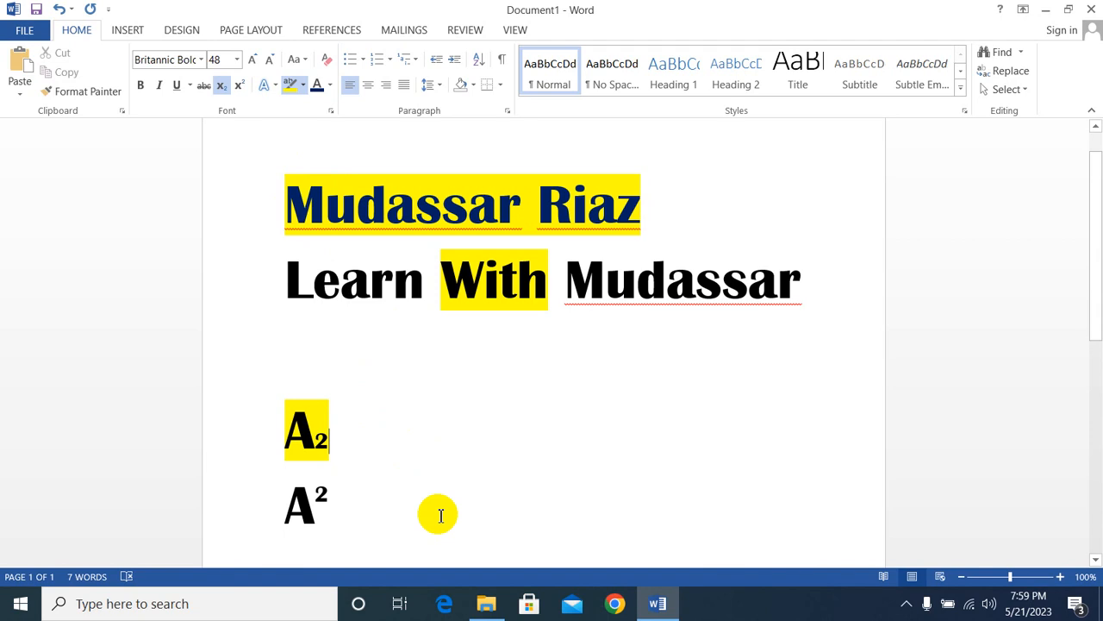
Step: Undo all the highlighting, the first line's font color and the last case change of the first two lines
key(ctrl+z)
key(ctrl+z)
key(ctrl+z)
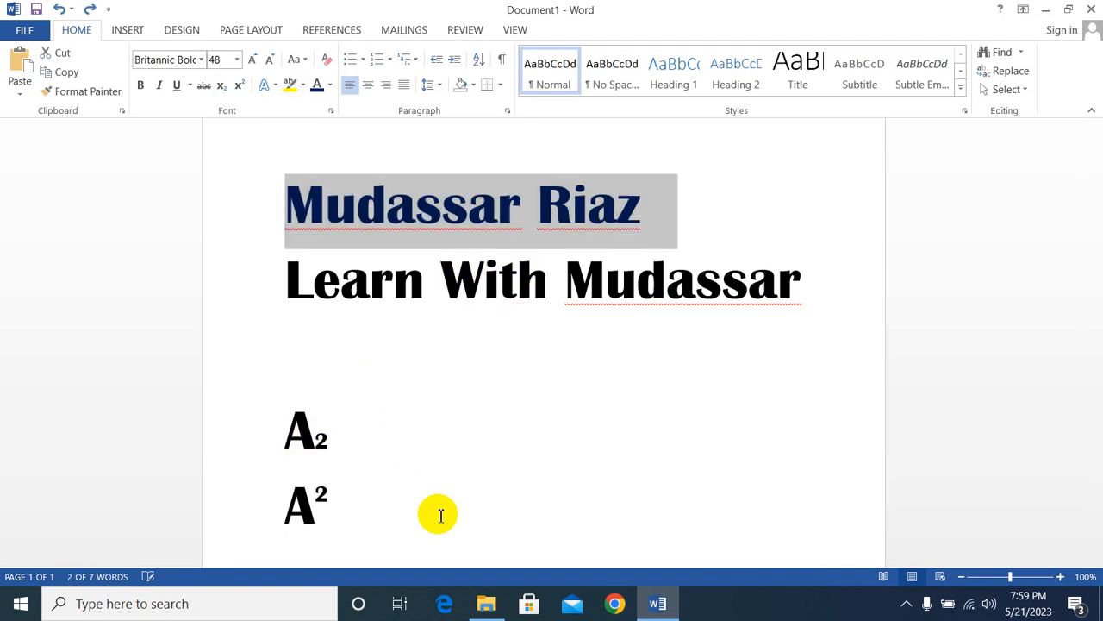
key(ctrl+z)
key(ctrl+z)
key(ctrl+z)
key(ctrl+z)
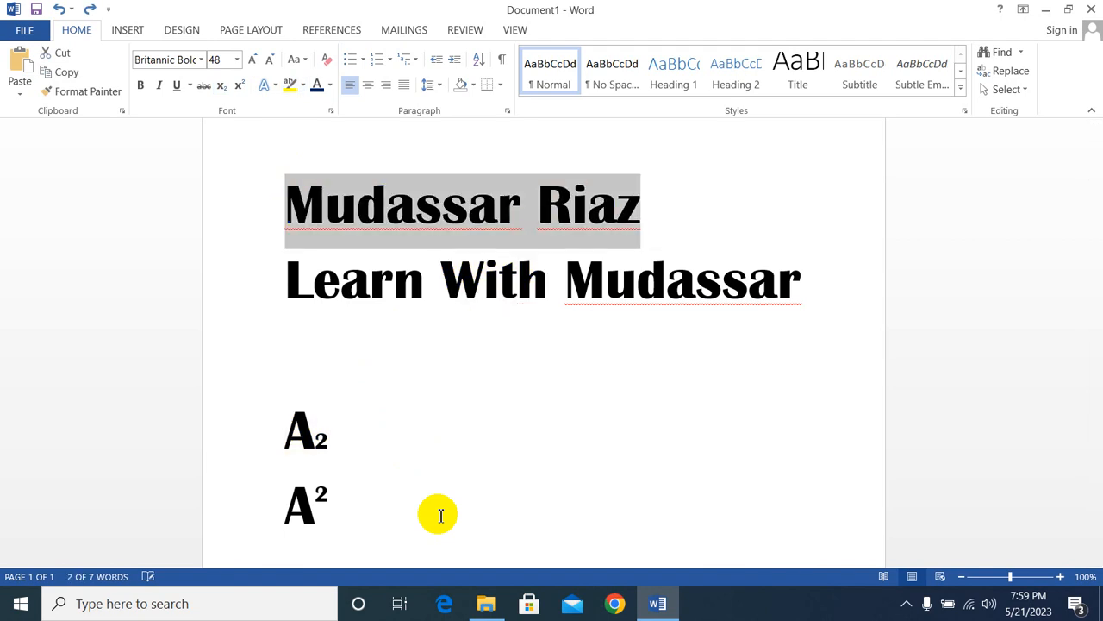
key(ctrl+z)
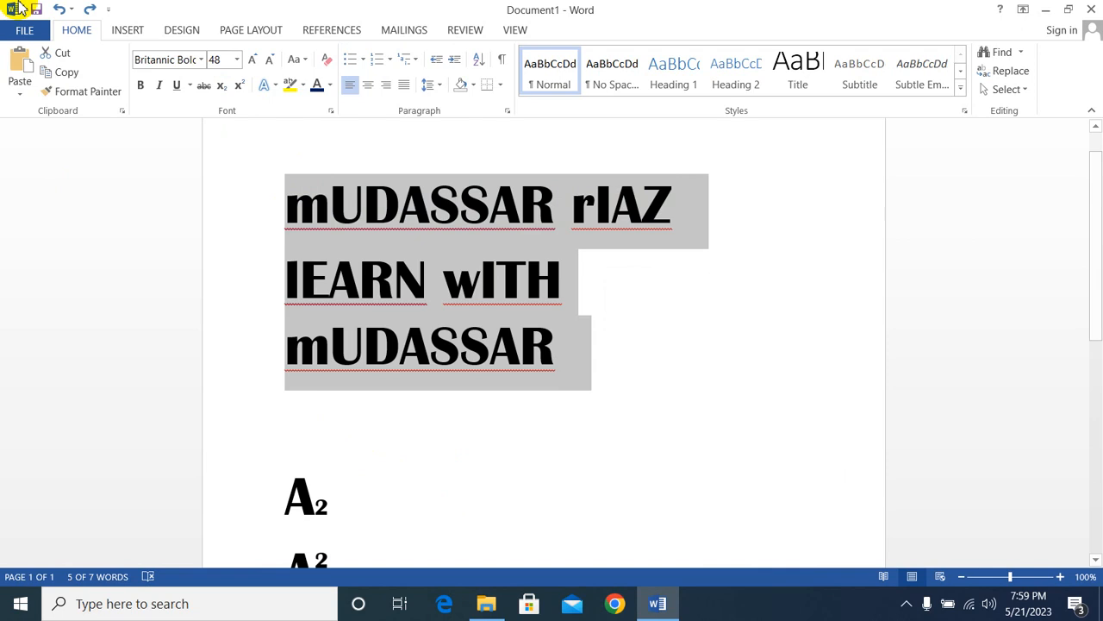
Step: Set the first two lines of text to Capitalize Each Word and clear the selection
click(300, 60)
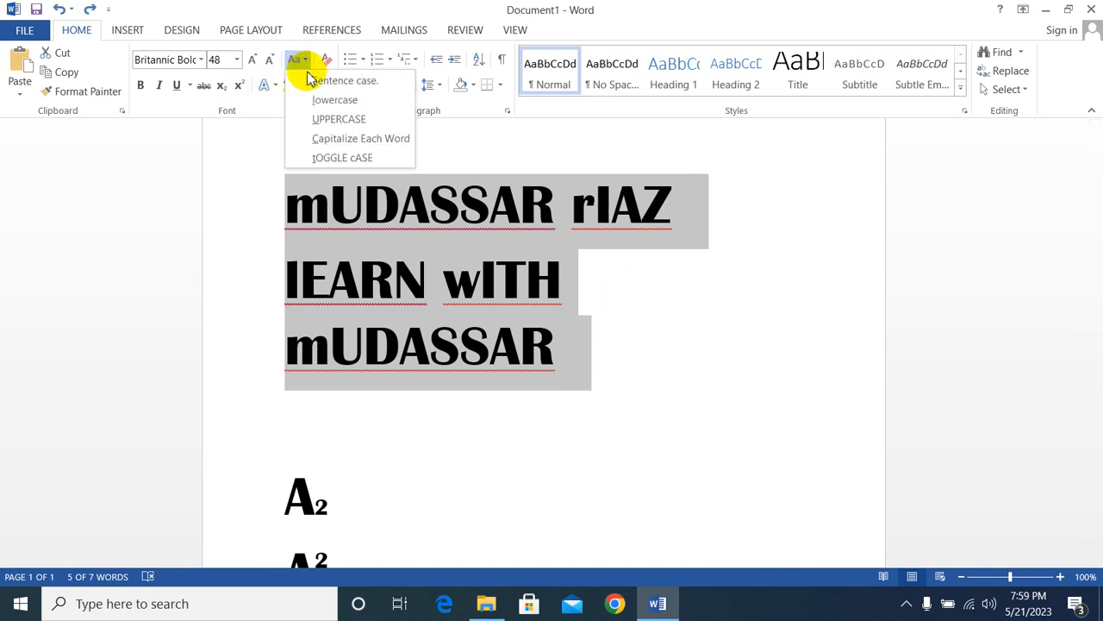
click(317, 138)
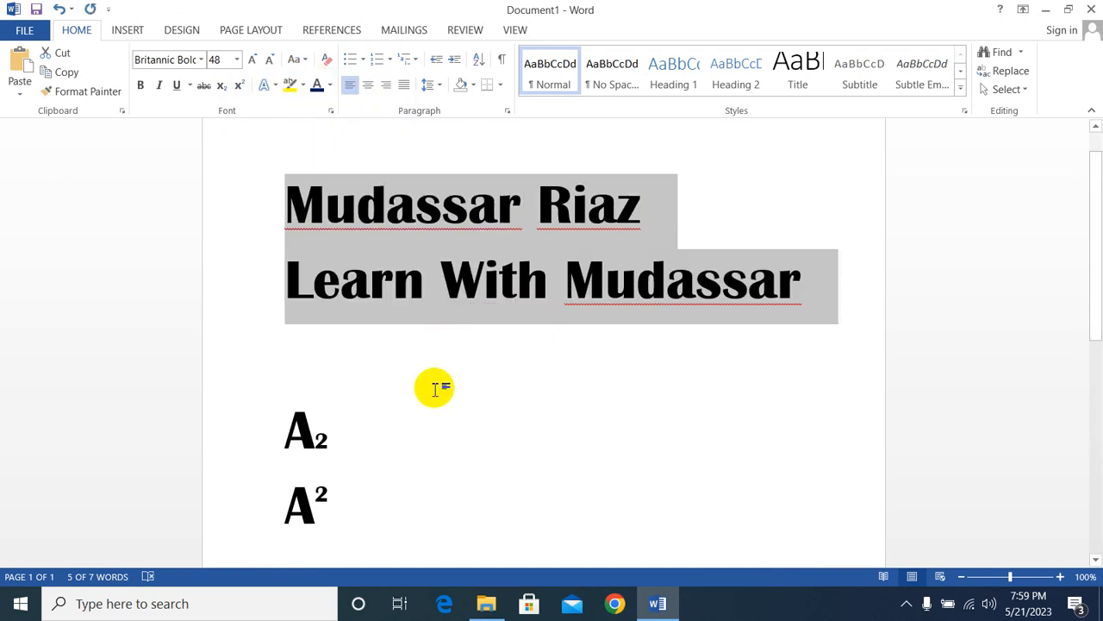
click(426, 369)
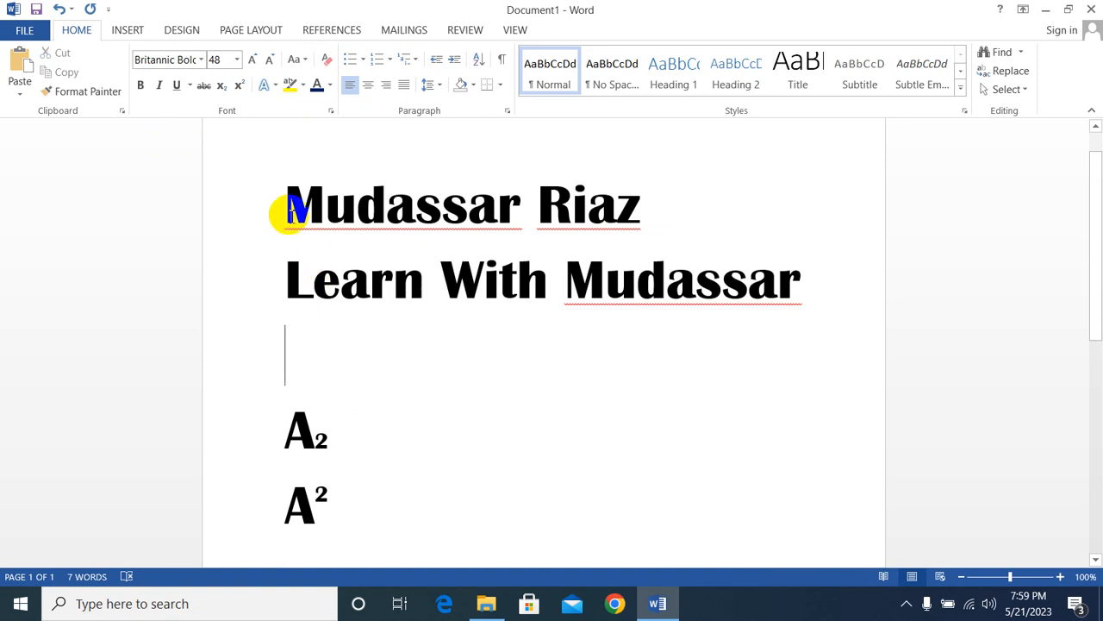
Step: Center and right-align the first line, return it to left alignment, and deselect it
drag(288, 214, 616, 226)
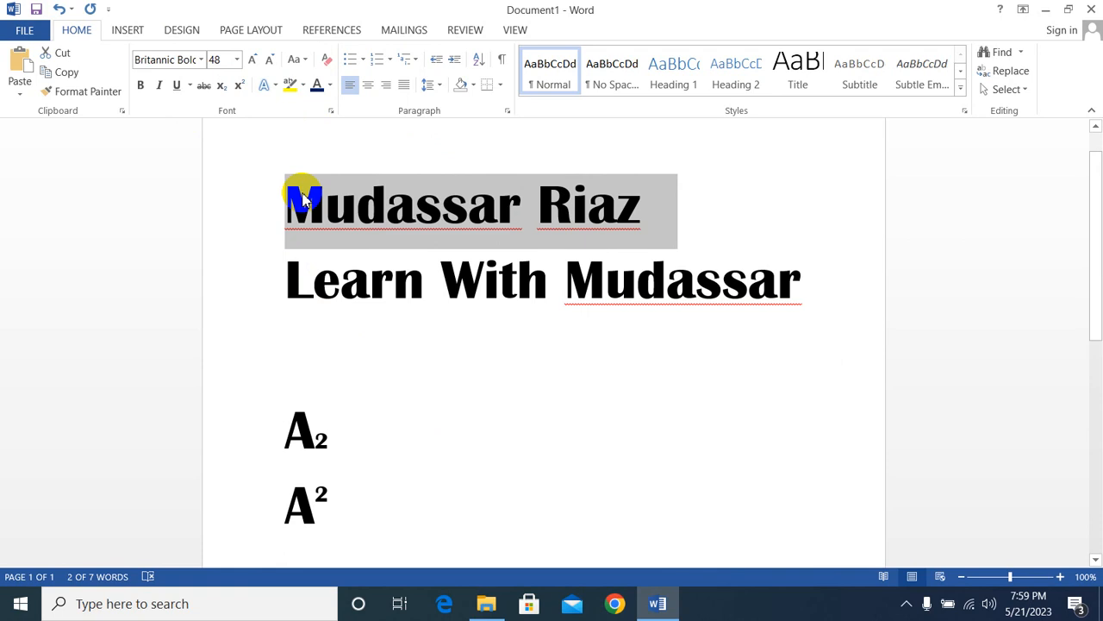
click(369, 91)
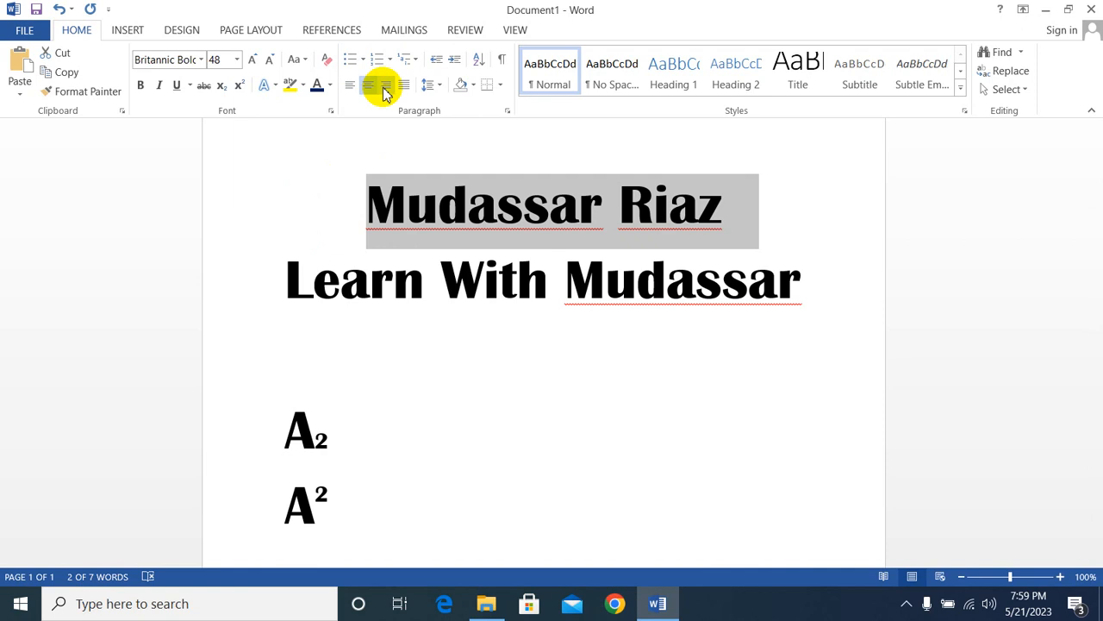
click(387, 91)
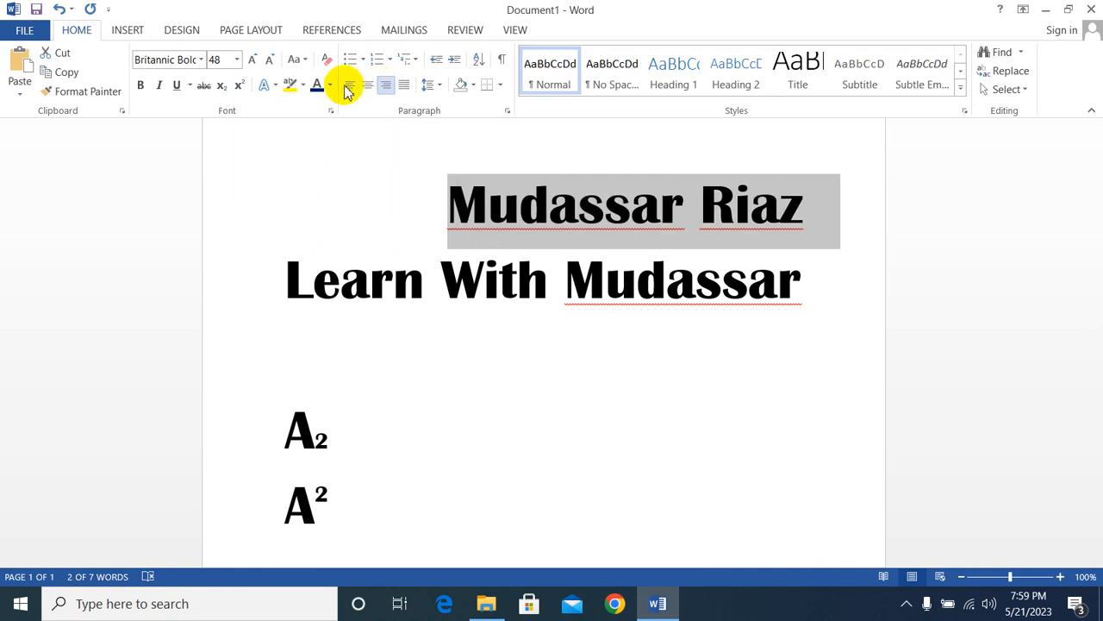
click(350, 89)
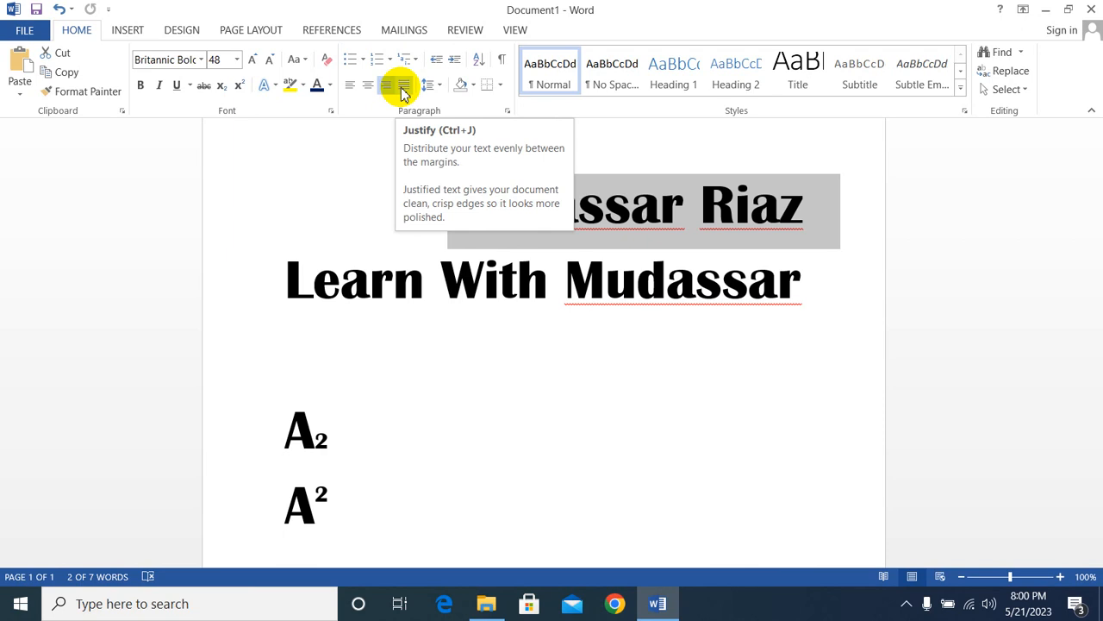
click(350, 85)
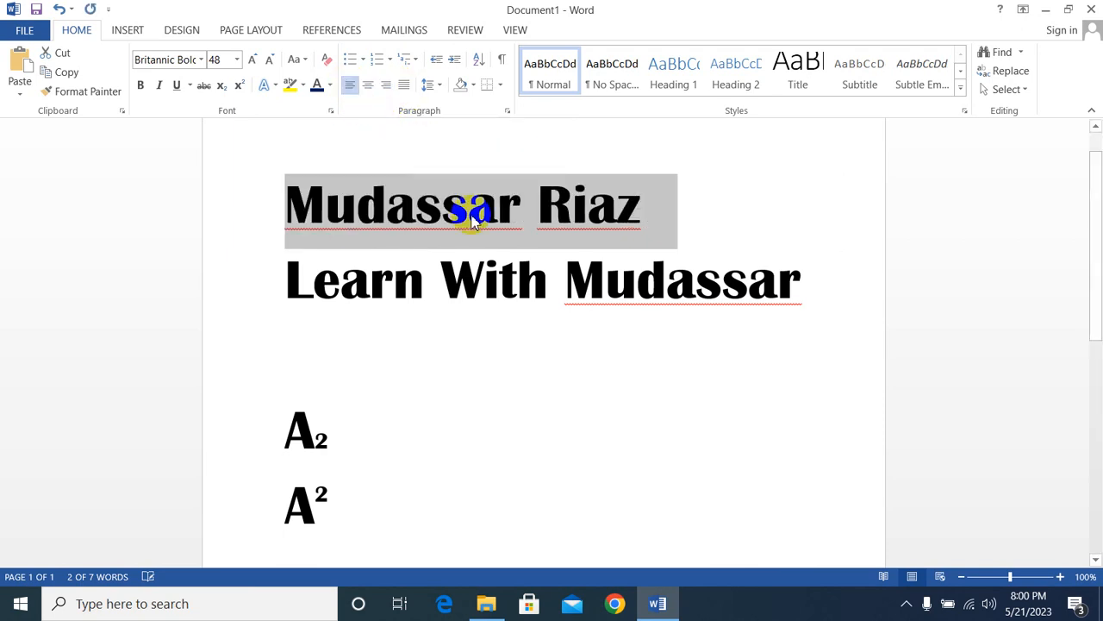
click(665, 227)
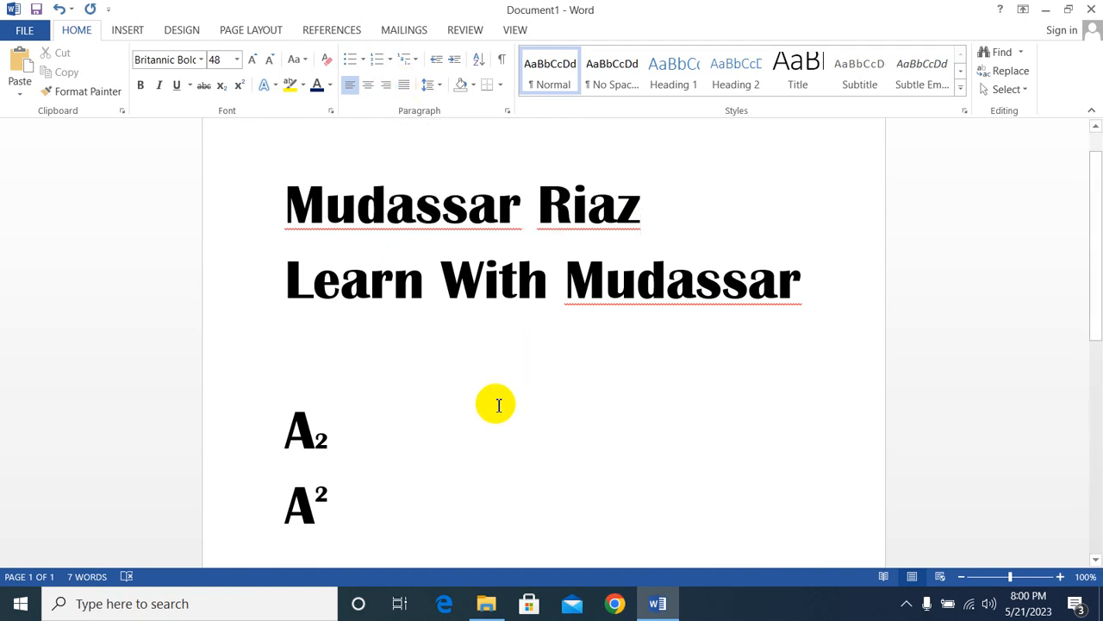
Step: Add a filler line reading "jkhfgh;l;l’l;’;;;mjhlkl lhkk; lgkh;l’hl’; lkhl;l;gkhl;l" below the A with superscript 2
scroll(448, 433, down, 6)
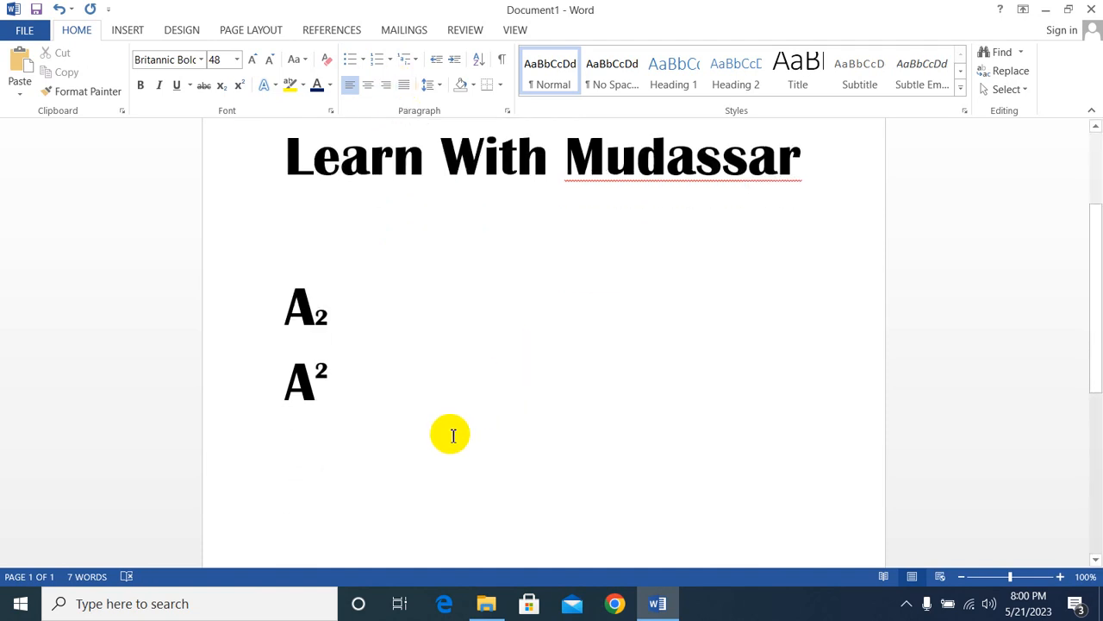
click(289, 245)
click(369, 192)
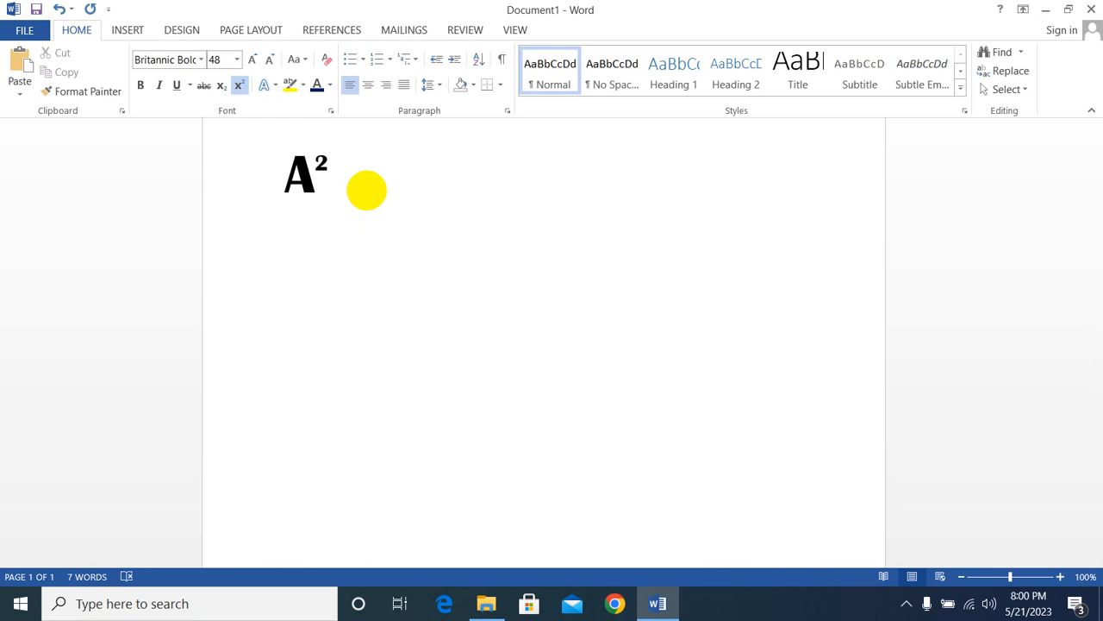
text(jkhfgh;l;l’l;’;;;mjhlk)
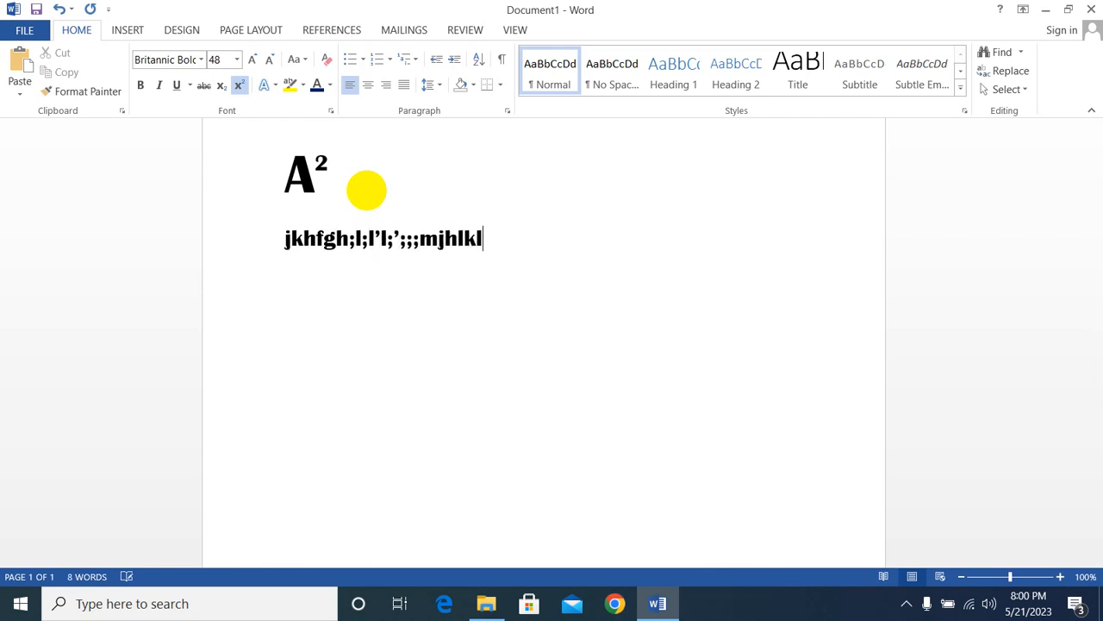
text( lhkk; lgkh;l’hl’; lkhl)
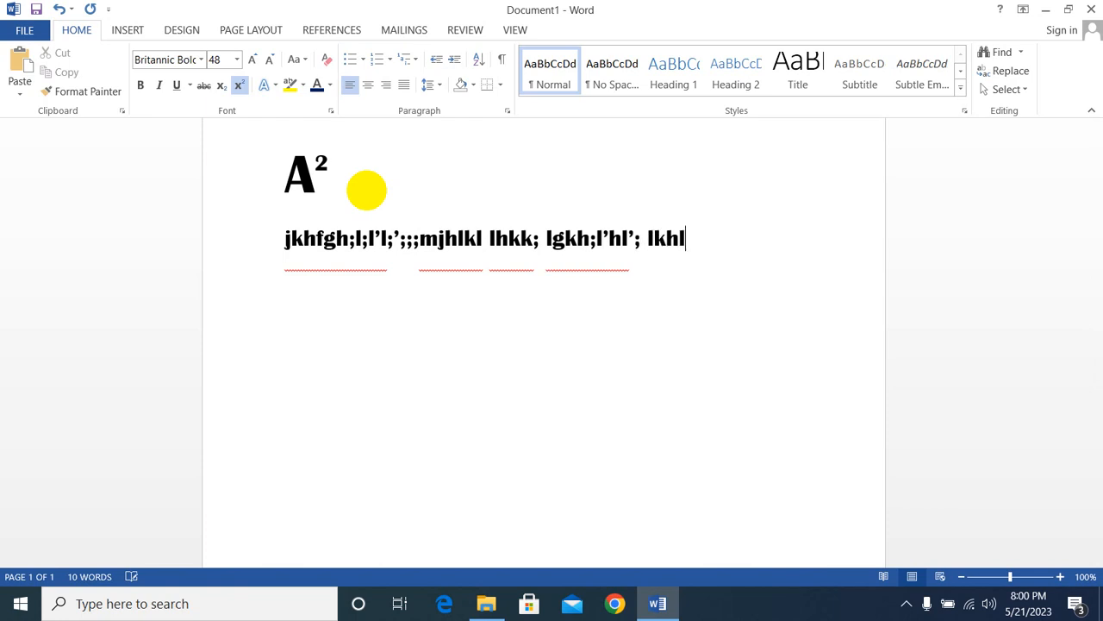
text(gkhl;l)
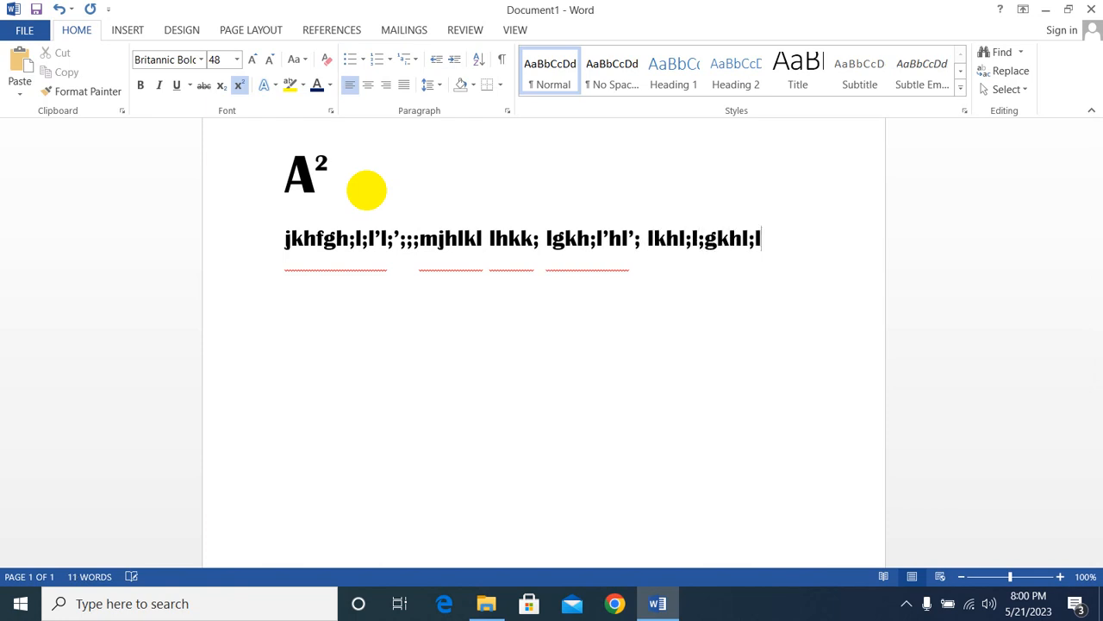
Step: Add three more filler lines: "mnbmlmk.vc,bvc,bn.vn..vb,kvjblcv,bn;;", "gfhjnkl;llvcb,vcmbfkjldghklfdjgokdfjgkldfghkl;jdflgh" and "fghhhhl;l;fgmh;lfgm,hl;l;khlkhfgk"
key(Return)
text(mnbmlmk.vc,bvc,bn.vn..vb,kvjblcv,bn;;)
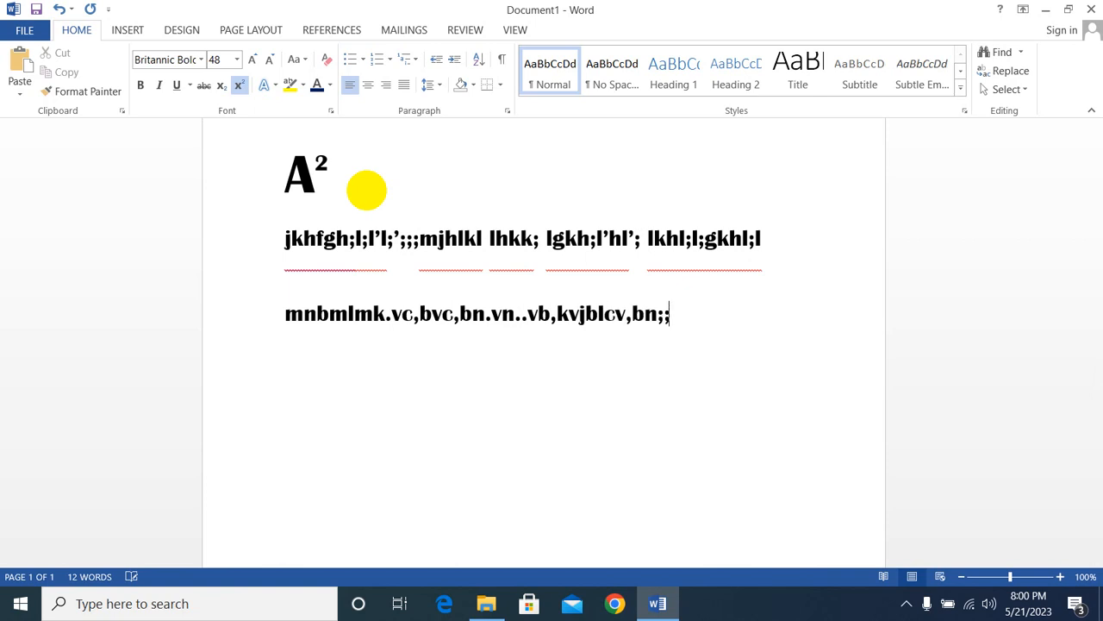
key(Return)
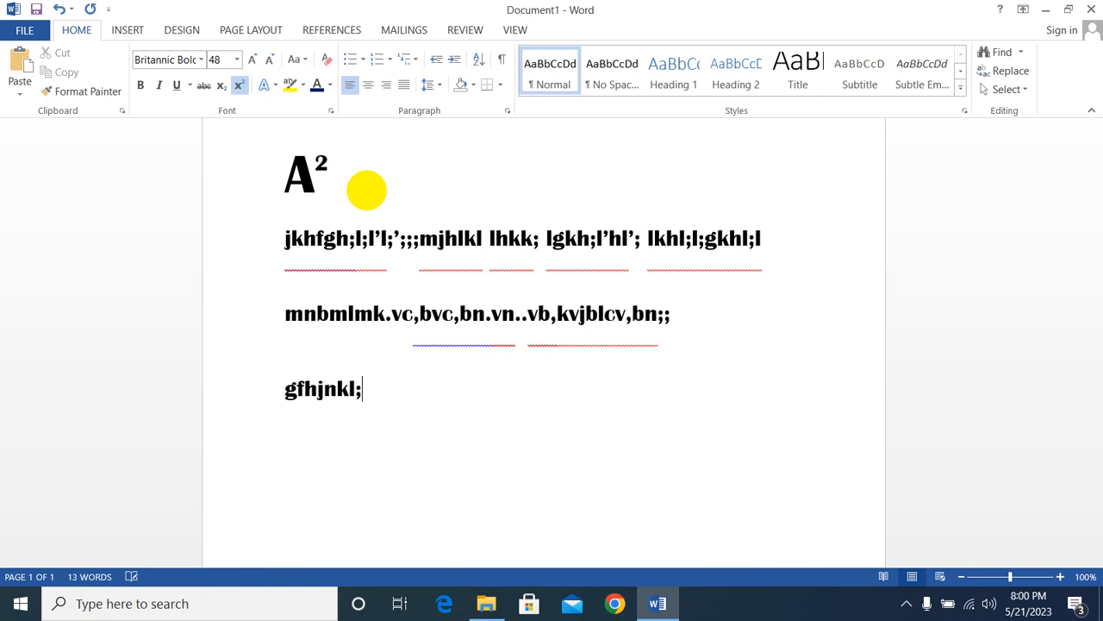
text(gfhjnkl;llvcb,vcmbfkjldghklfdjgokdfjgkldfghkl;jdflgh)
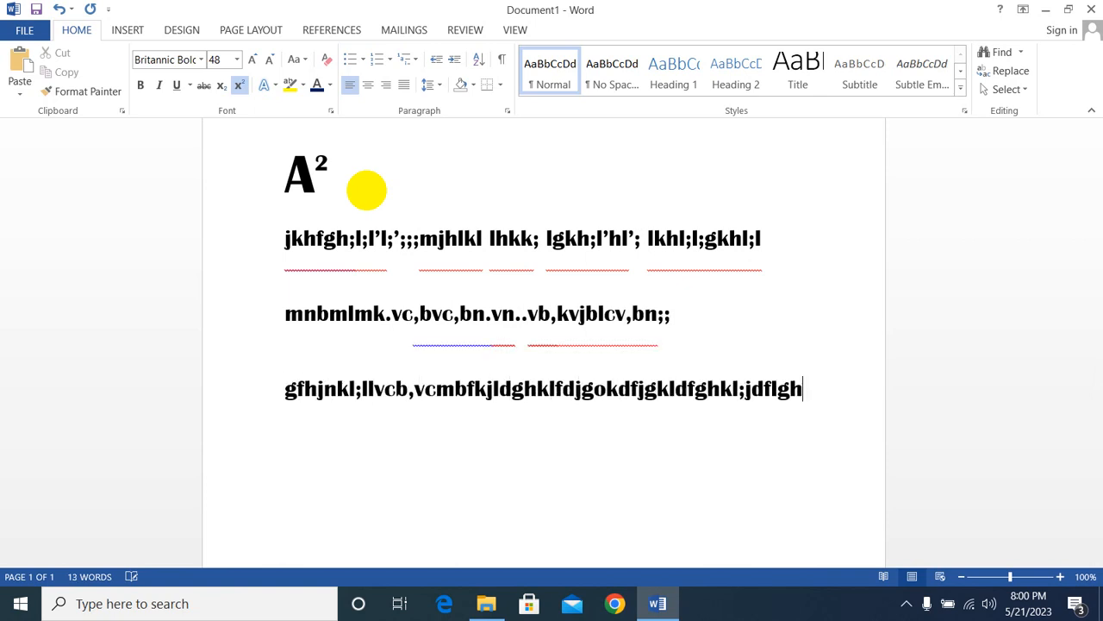
key(Return)
text(fgh)
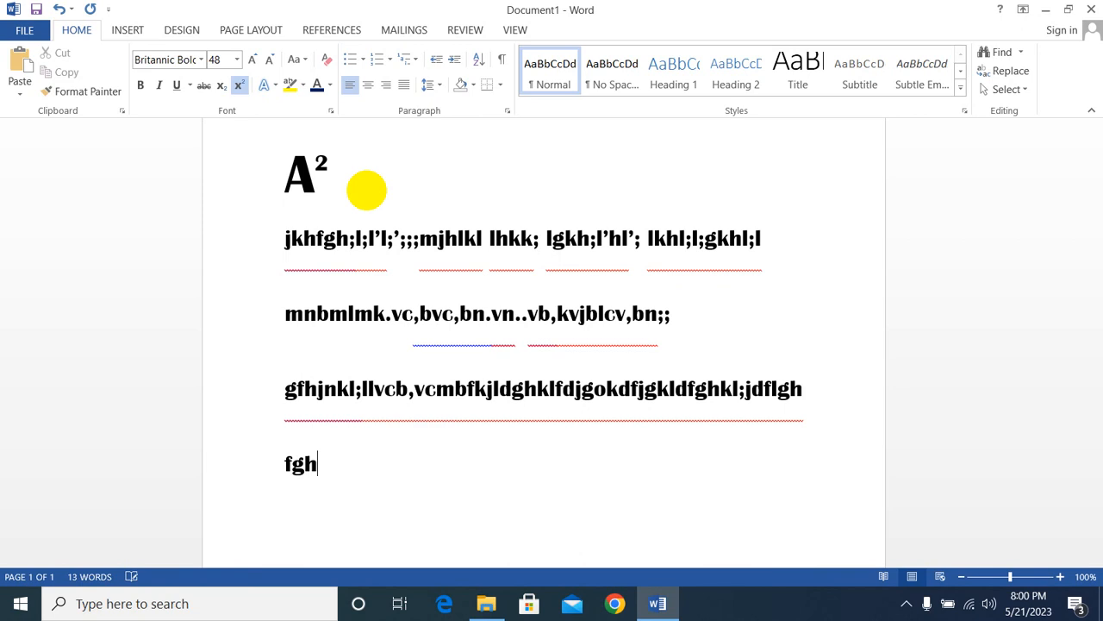
text(hhhl;l;fgmh;lfgm,hl;l;khlkhfgk)
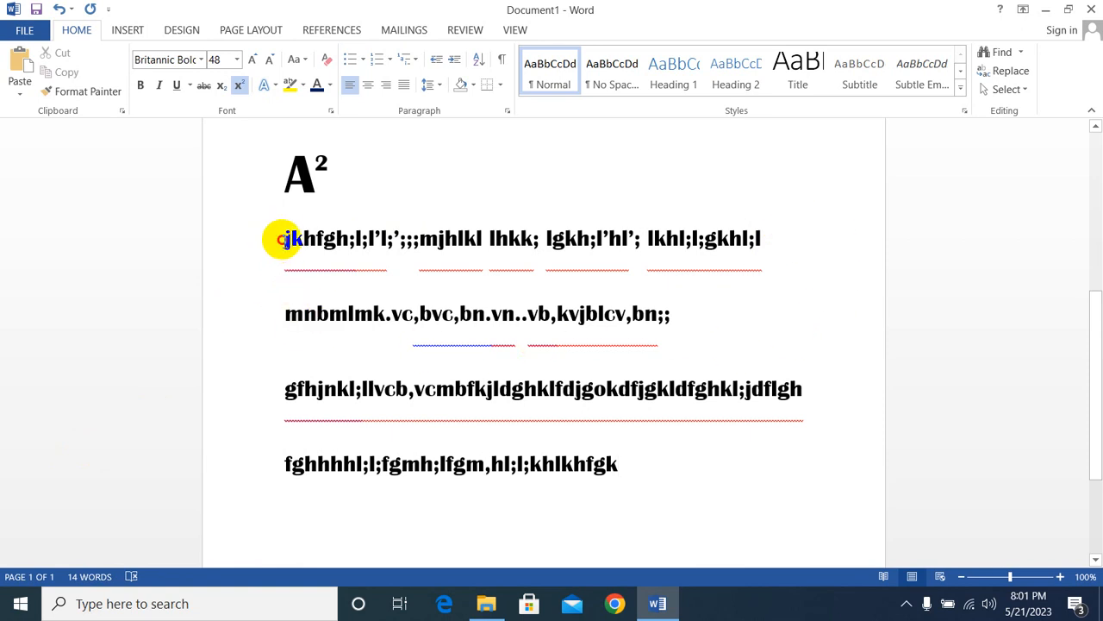
Step: Try to justify the four filler lines below the A with superscript 2, and clear the selection
drag(284, 240, 660, 454)
click(404, 86)
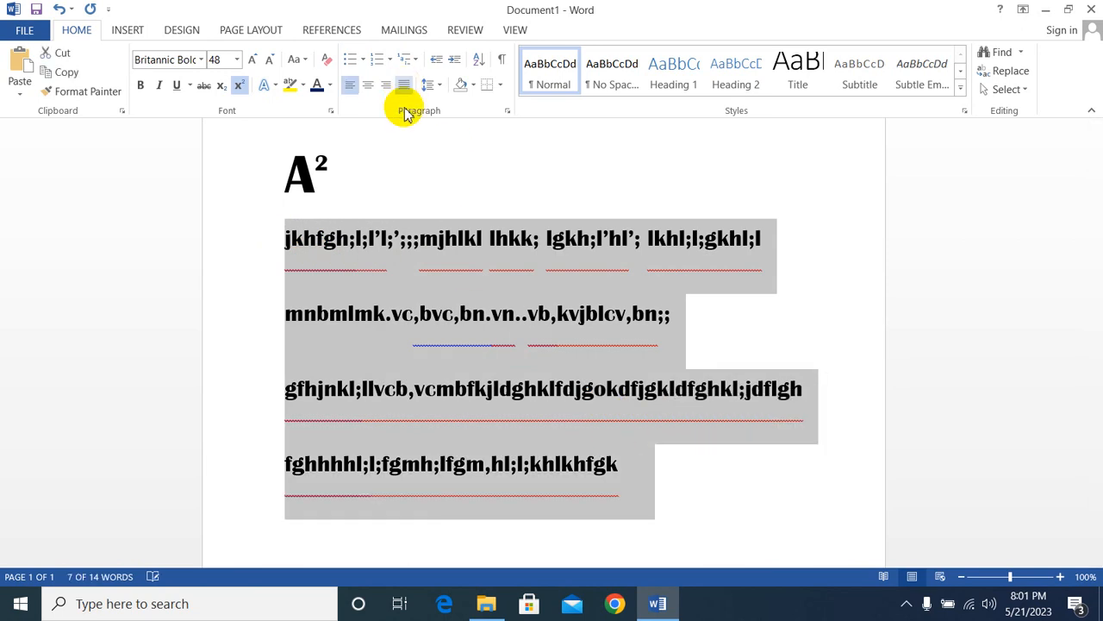
click(431, 317)
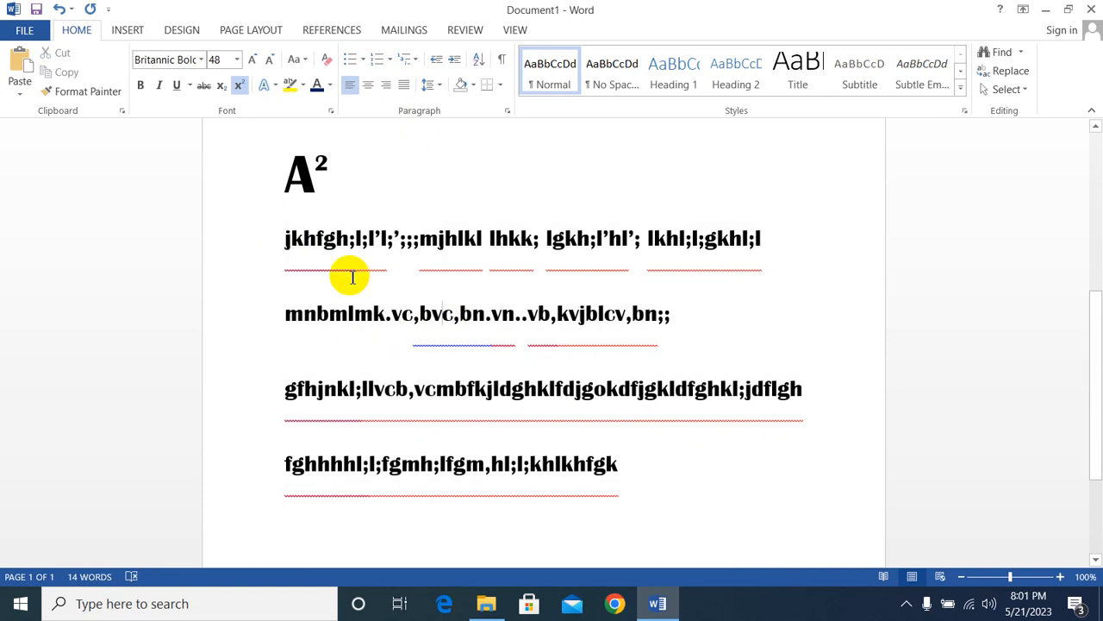
Step: Justify the first two lines of the document and clear the selection
scroll(393, 259, up, 5)
click(281, 247)
drag(282, 248, 819, 322)
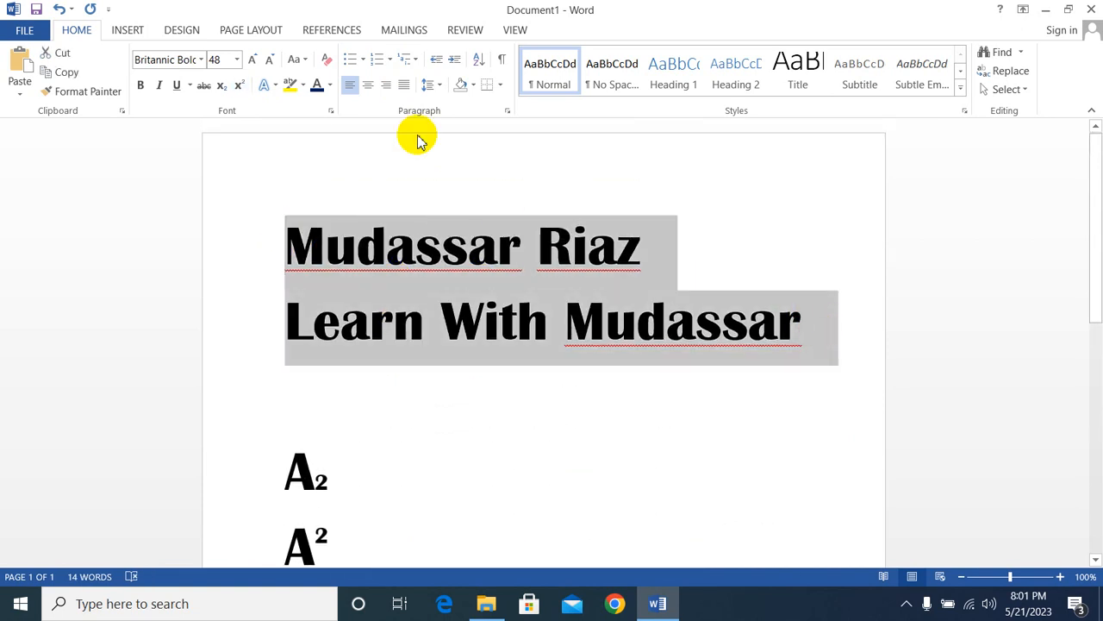
click(406, 89)
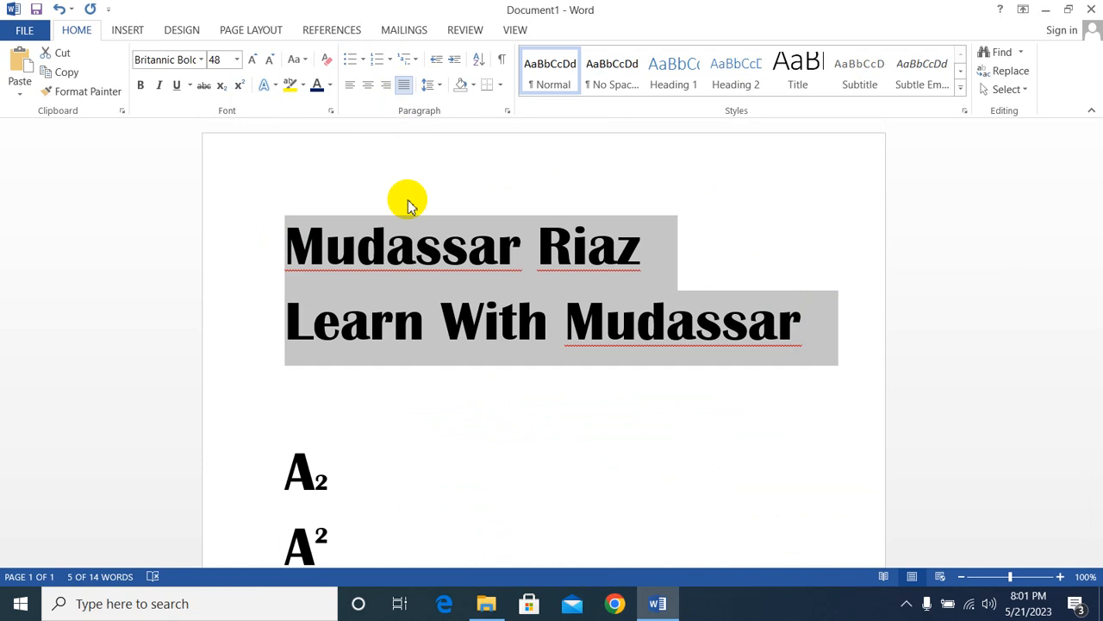
click(293, 250)
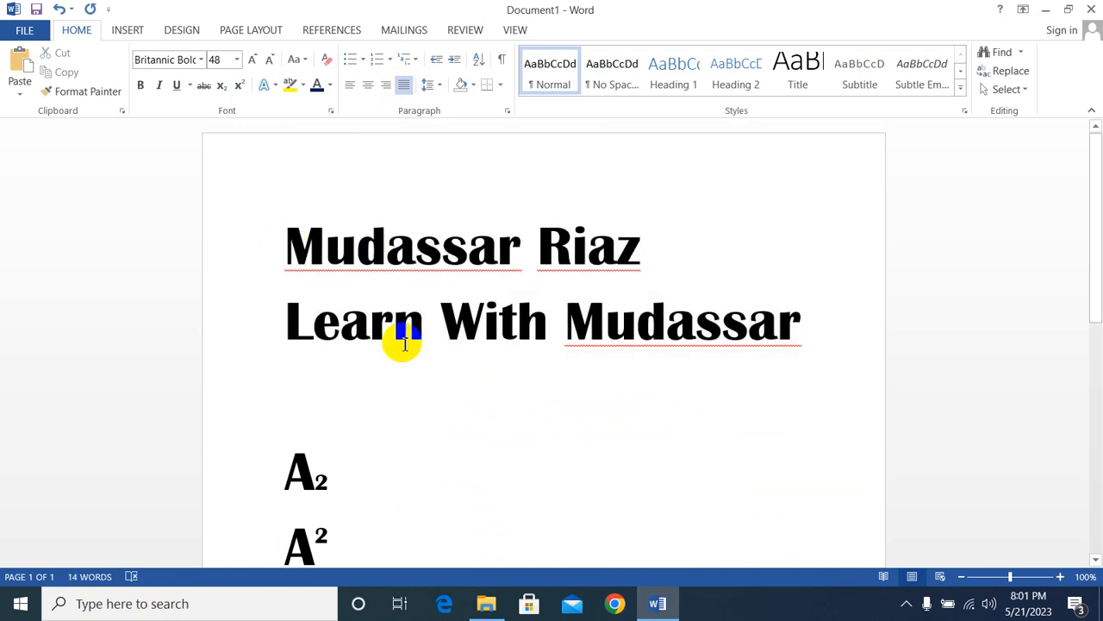
Step: Insert spaces in the first three filler lines after "mjhl", "lkhl;l", "mnbm", "bvc", "vb", "llvc" and "ldghklf"
scroll(451, 434, down, 1)
scroll(456, 444, down, 4)
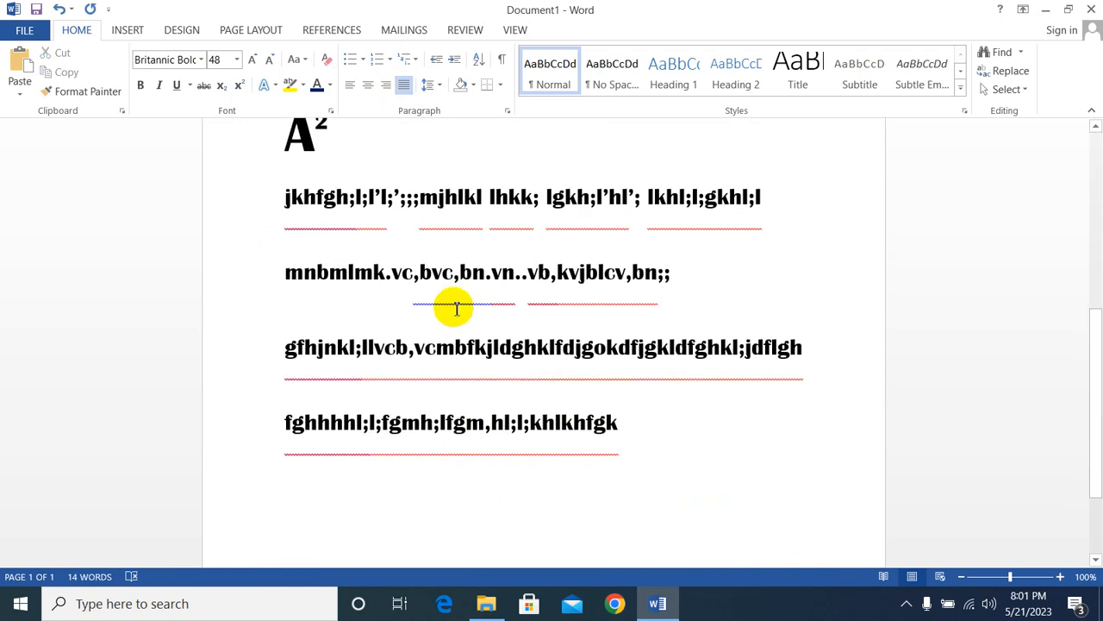
scroll(450, 312, up, 1)
click(457, 361)
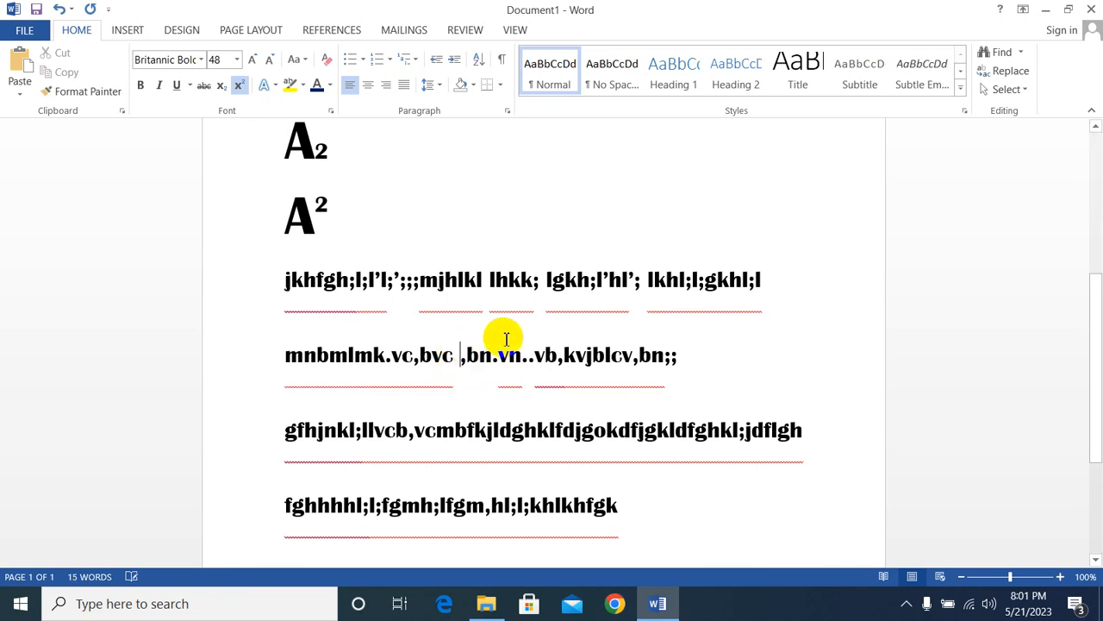
click(561, 353)
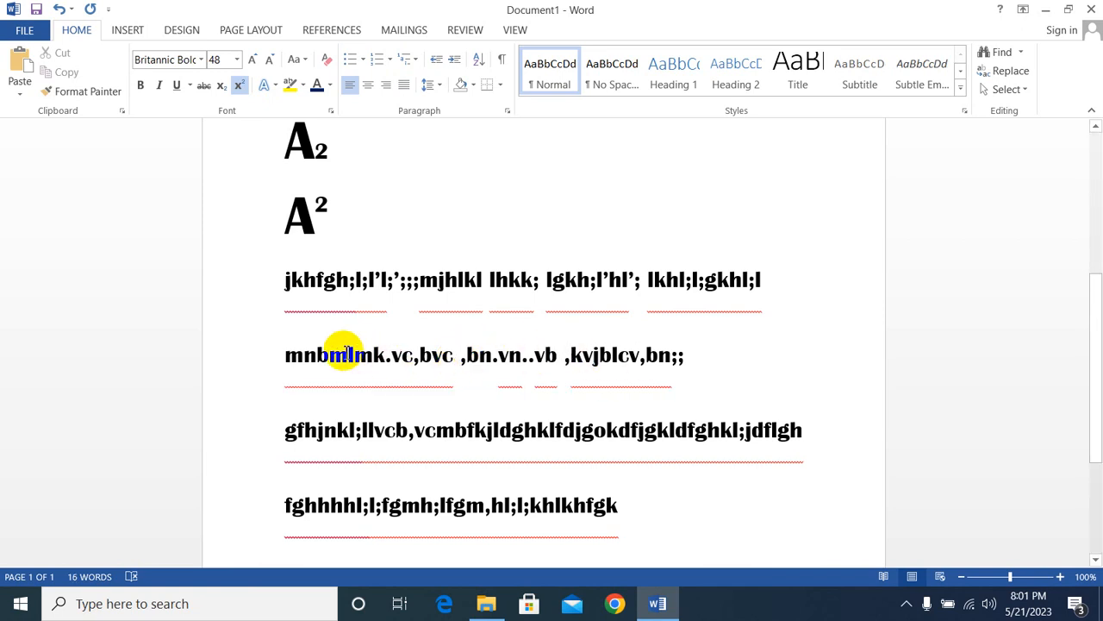
click(349, 354)
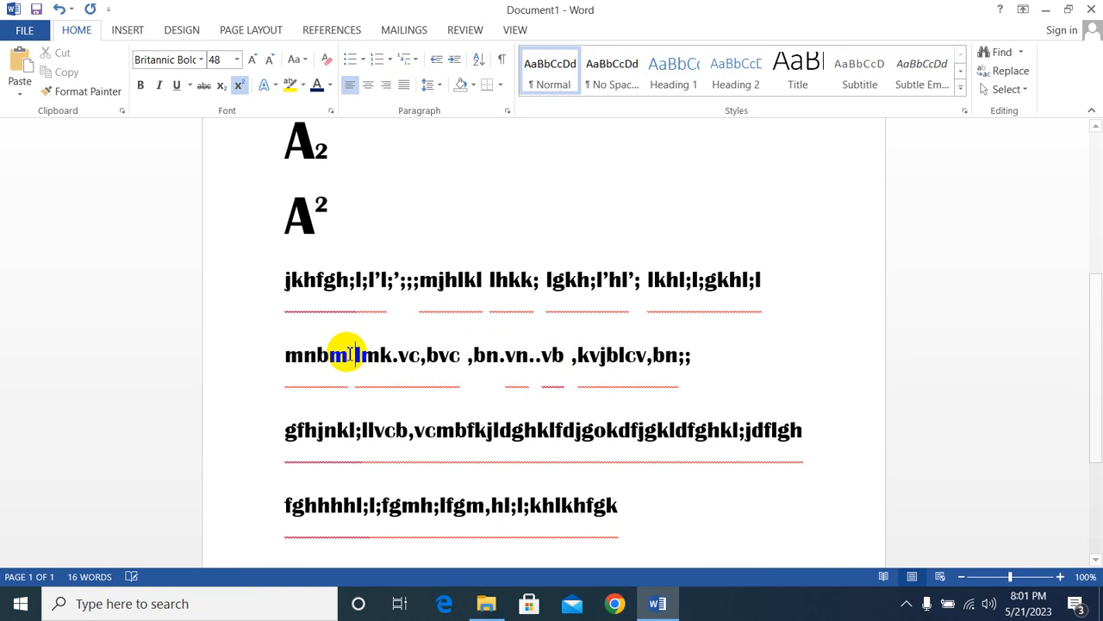
click(471, 278)
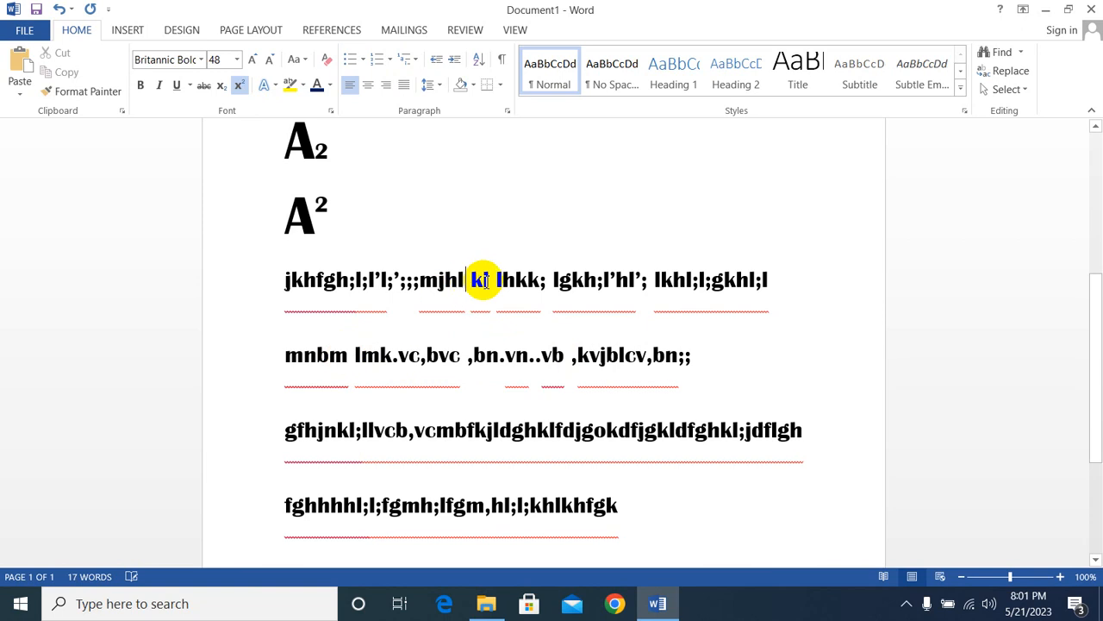
click(706, 279)
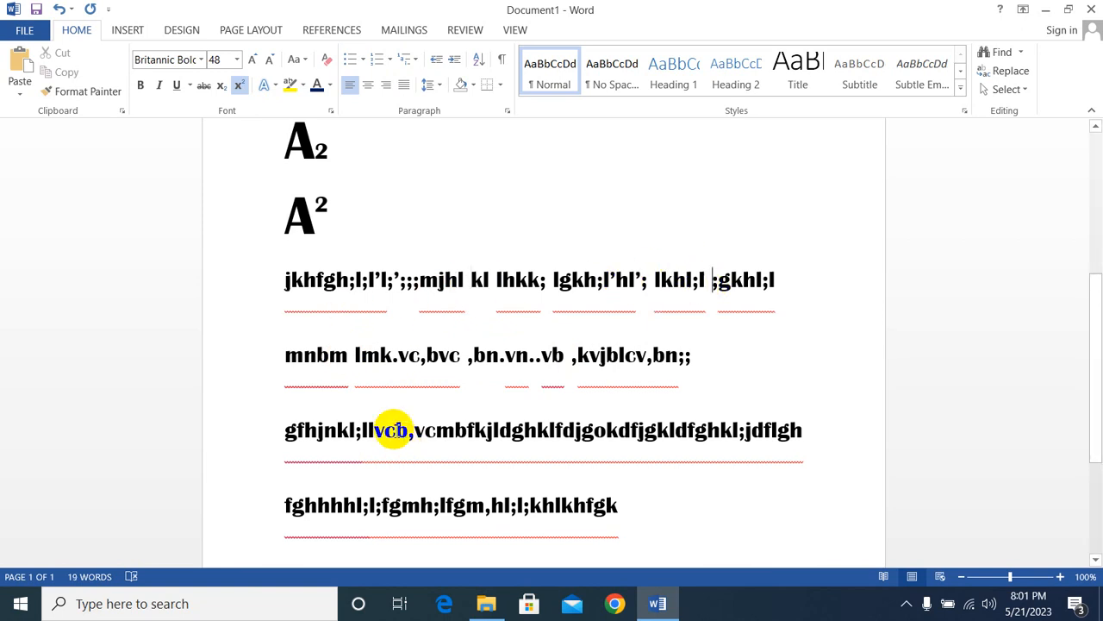
click(395, 429)
key(Return)
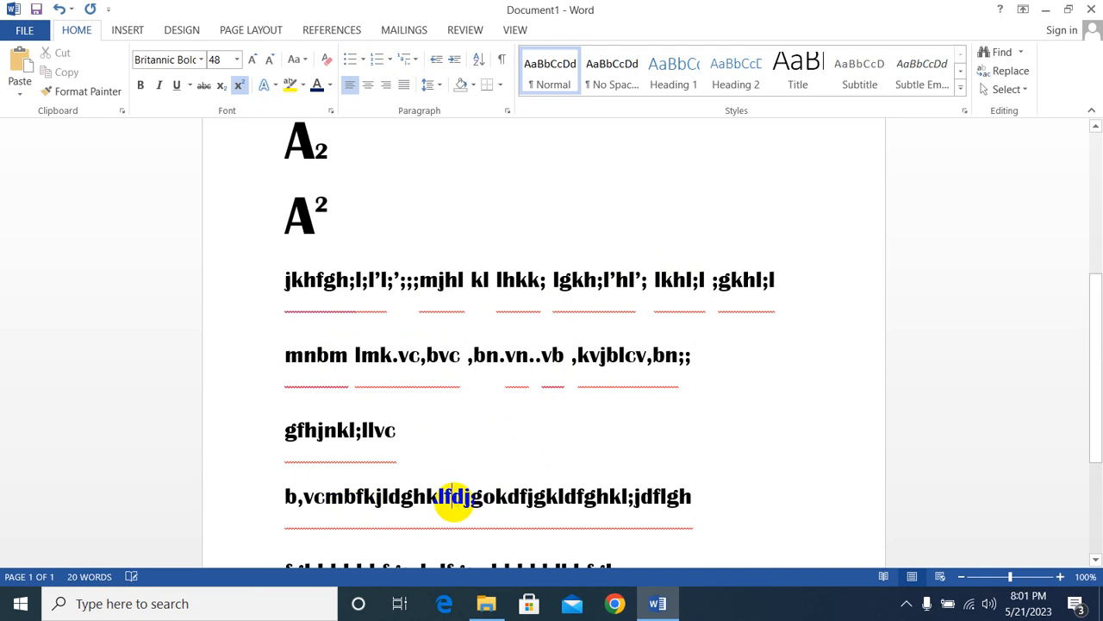
click(452, 496)
Step: Justify all the filler lines below the A with superscript 2 and compare them with the rest of the document
drag(285, 278, 635, 411)
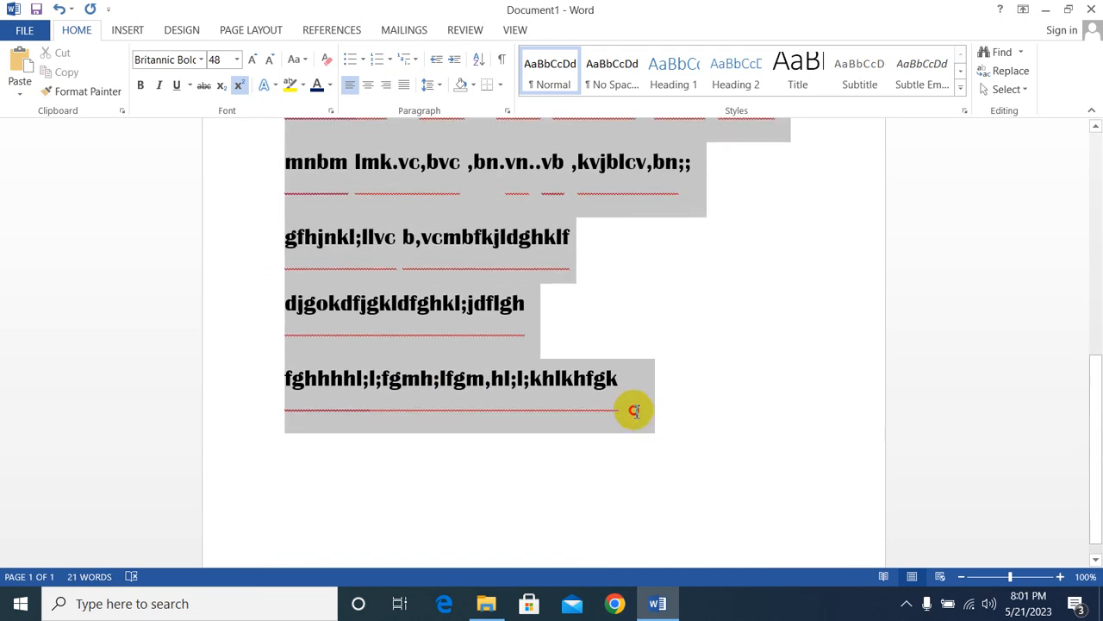
click(403, 86)
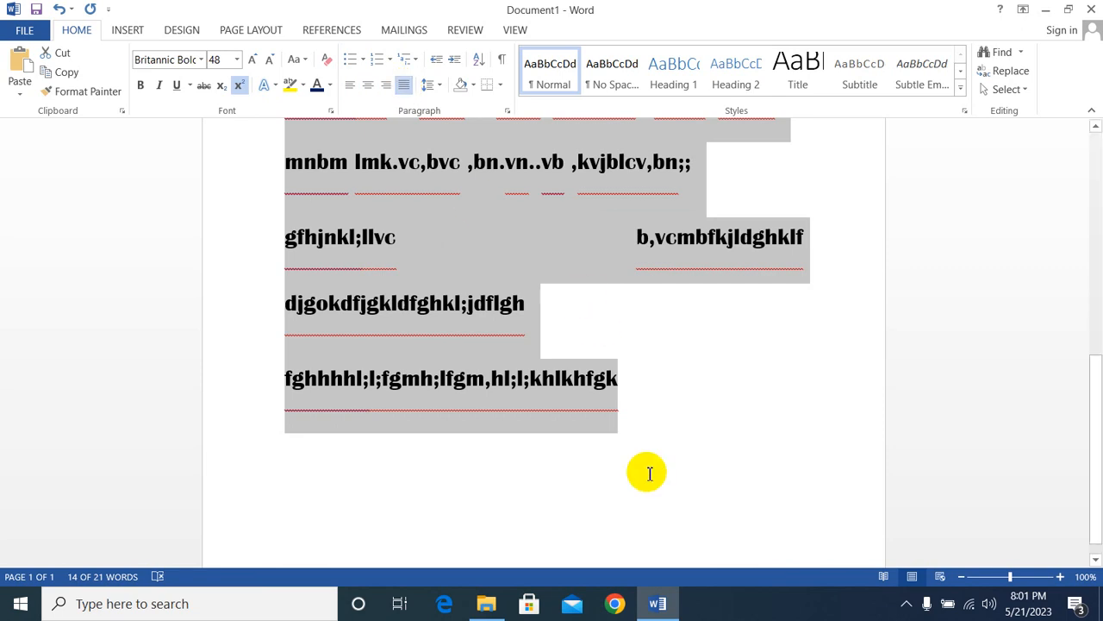
scroll(650, 472, up, 3)
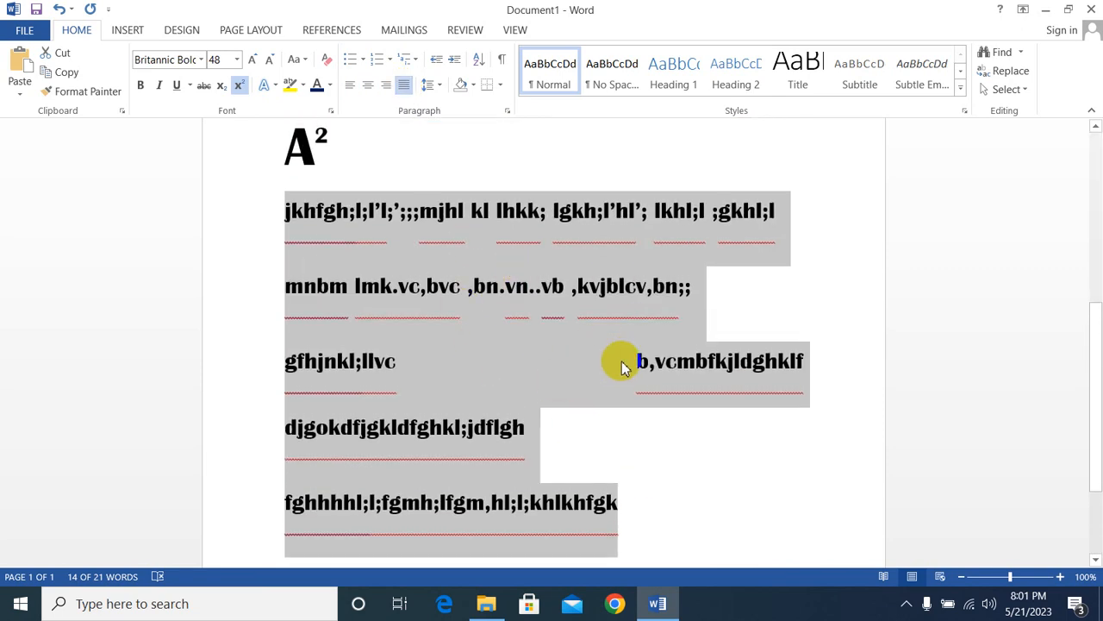
scroll(526, 318, up, 5)
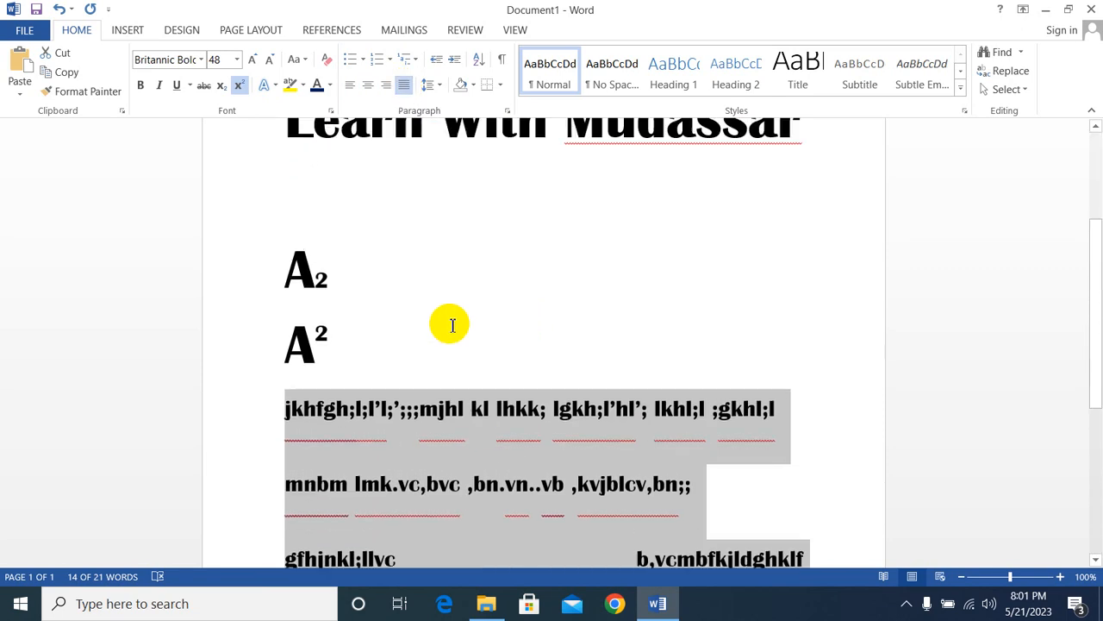
scroll(529, 394, up, 4)
Step: Delete all the filler lines below the A with superscript 2
scroll(529, 394, down, 6)
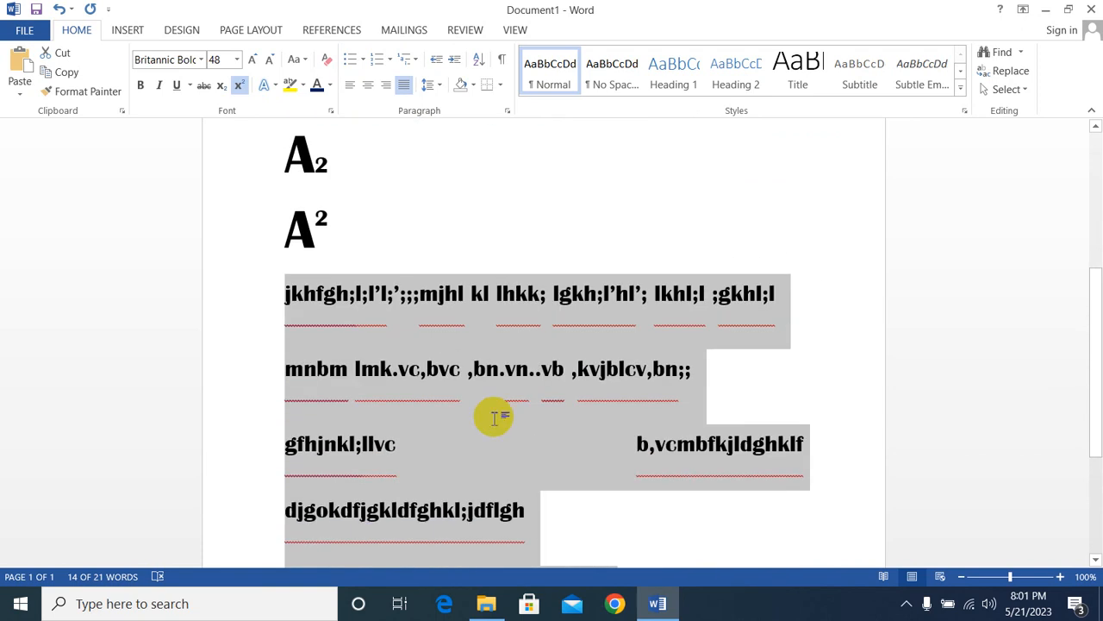
key(Delete)
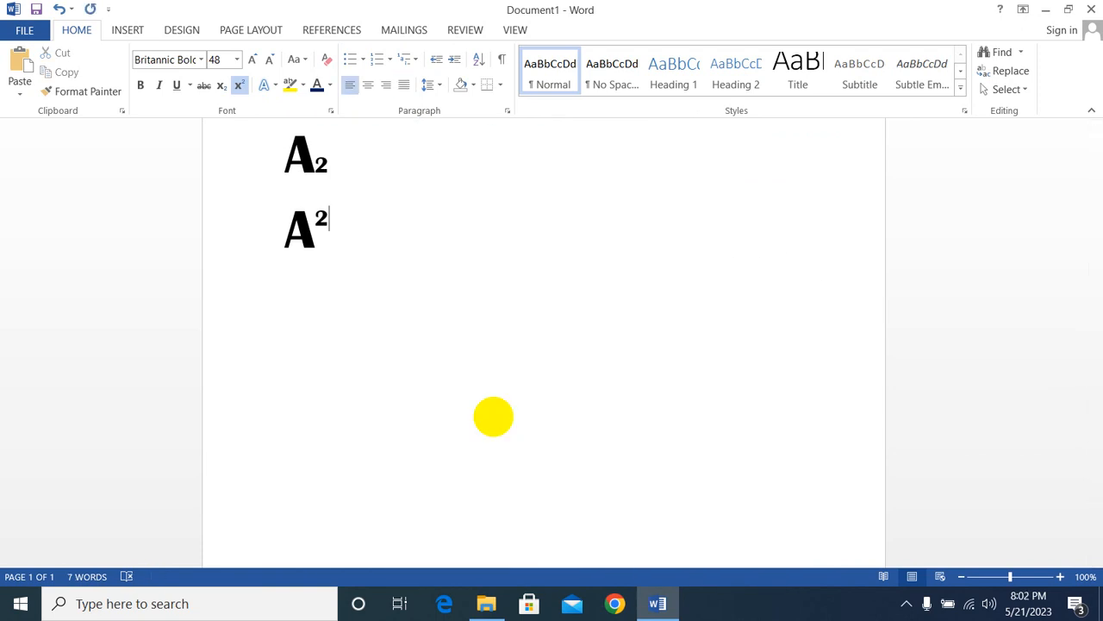
scroll(493, 417, up, 5)
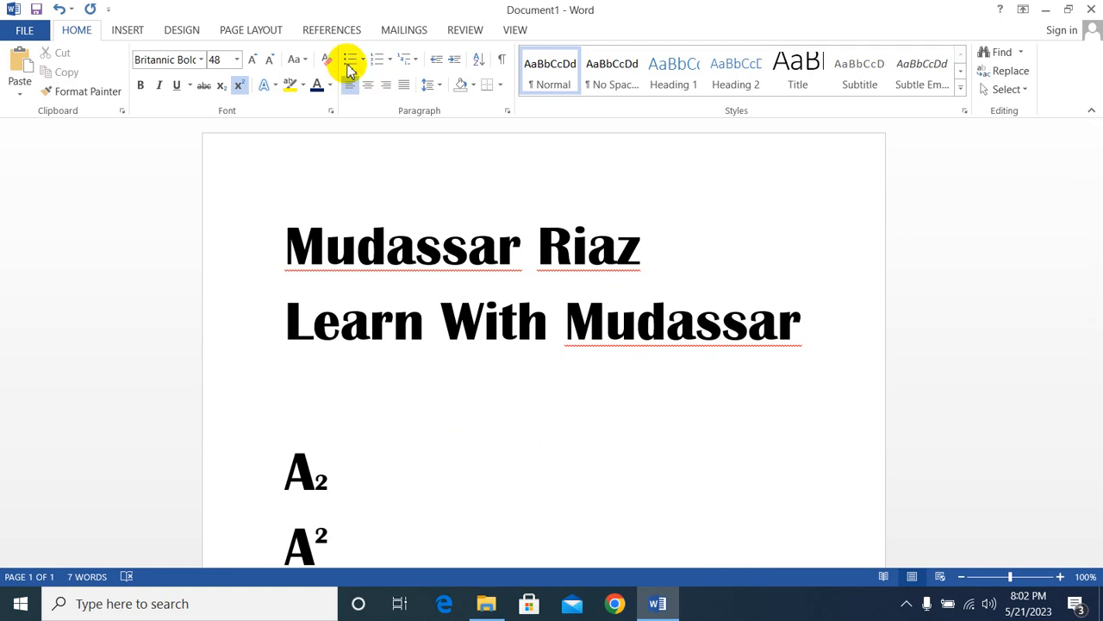
Step: Apply arrow bullets to the A with subscript 2 and the A with superscript 2, and clear the selection
scroll(372, 422, down, 3)
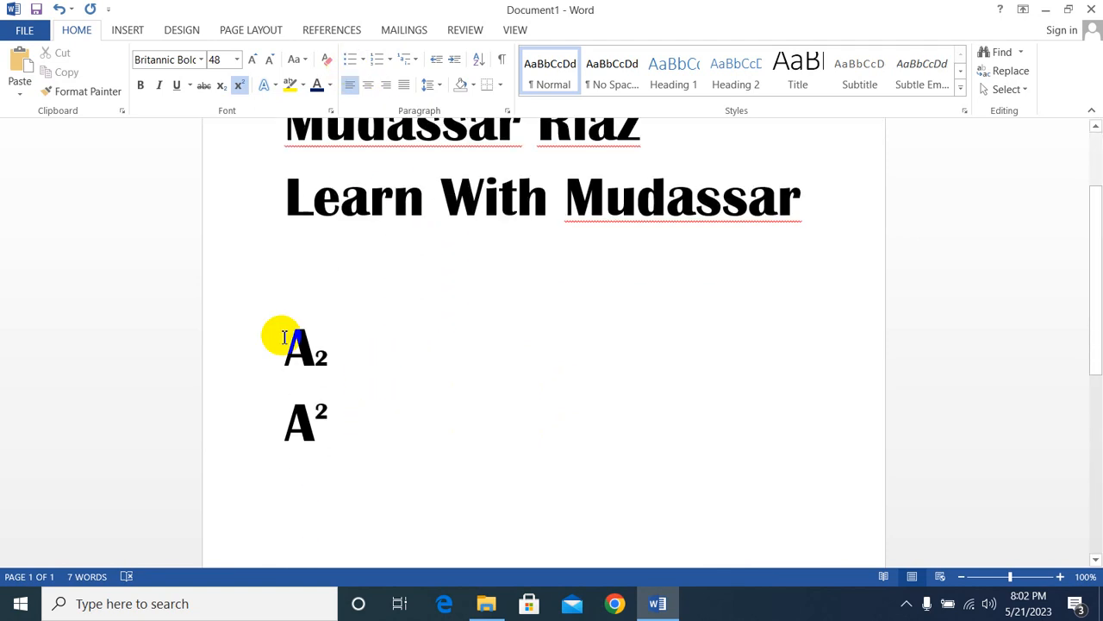
drag(289, 341, 345, 422)
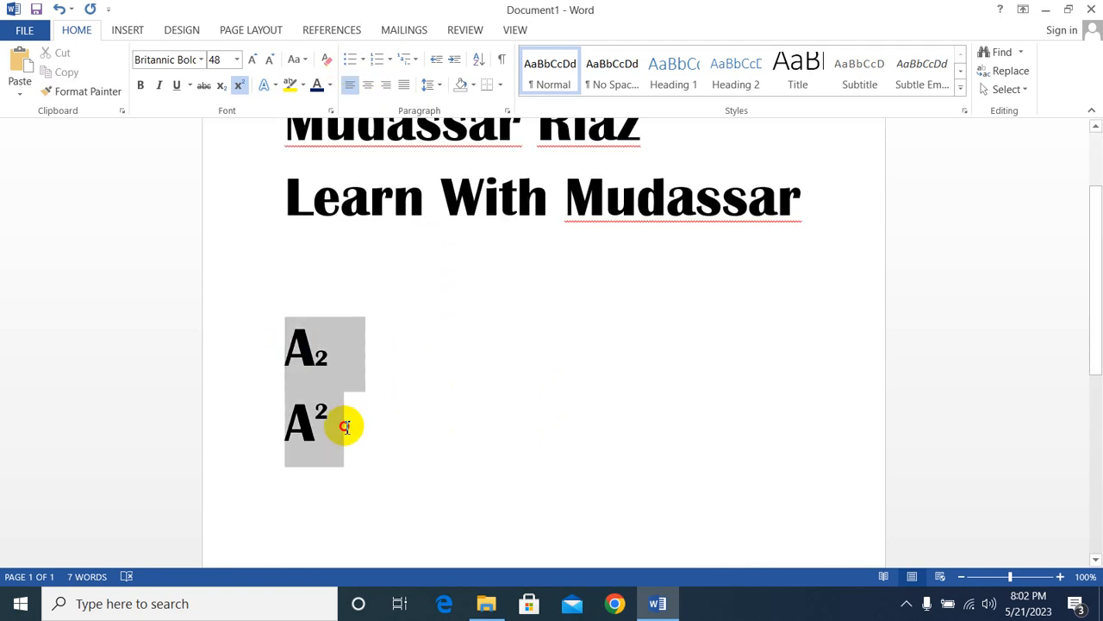
click(366, 62)
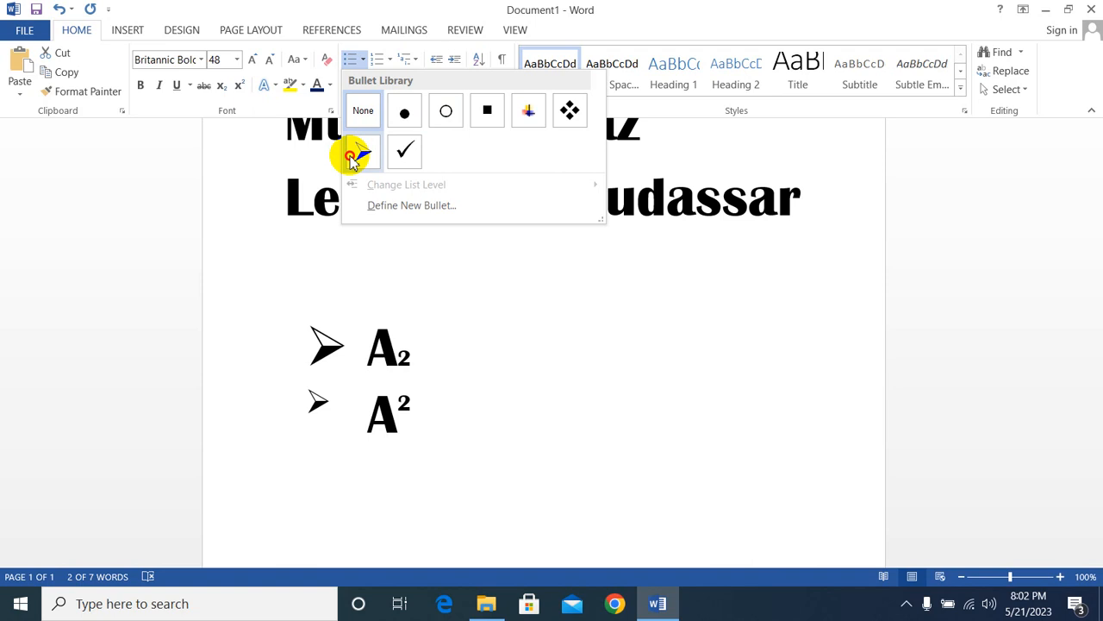
click(352, 159)
click(437, 425)
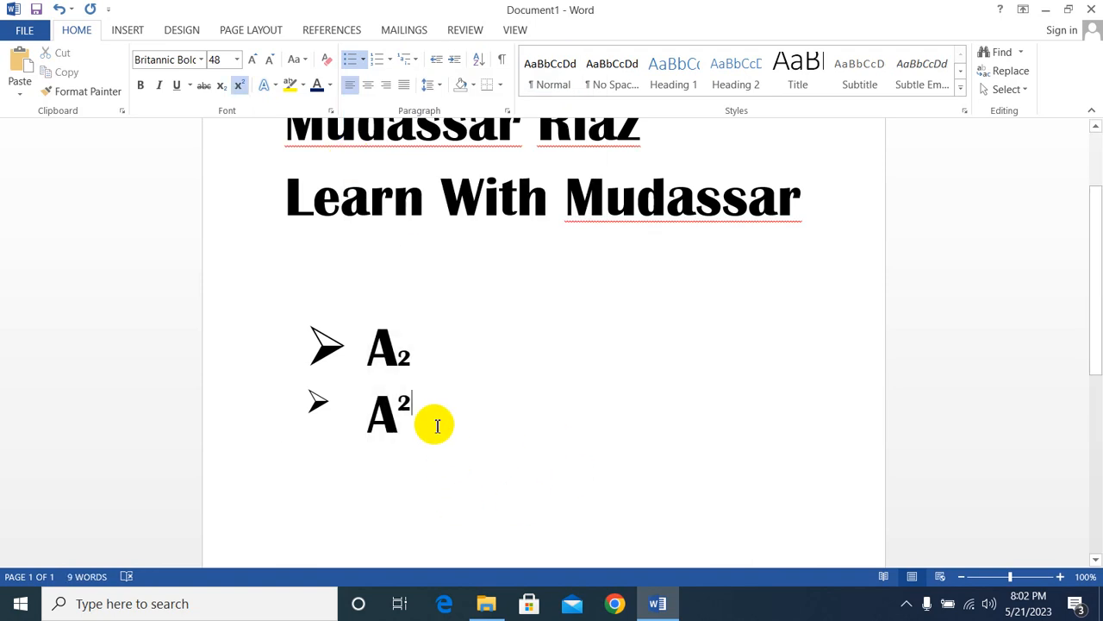
Step: End the bulleted list after its last item with an empty line, and remove that line again
key(Return)
key(Return)
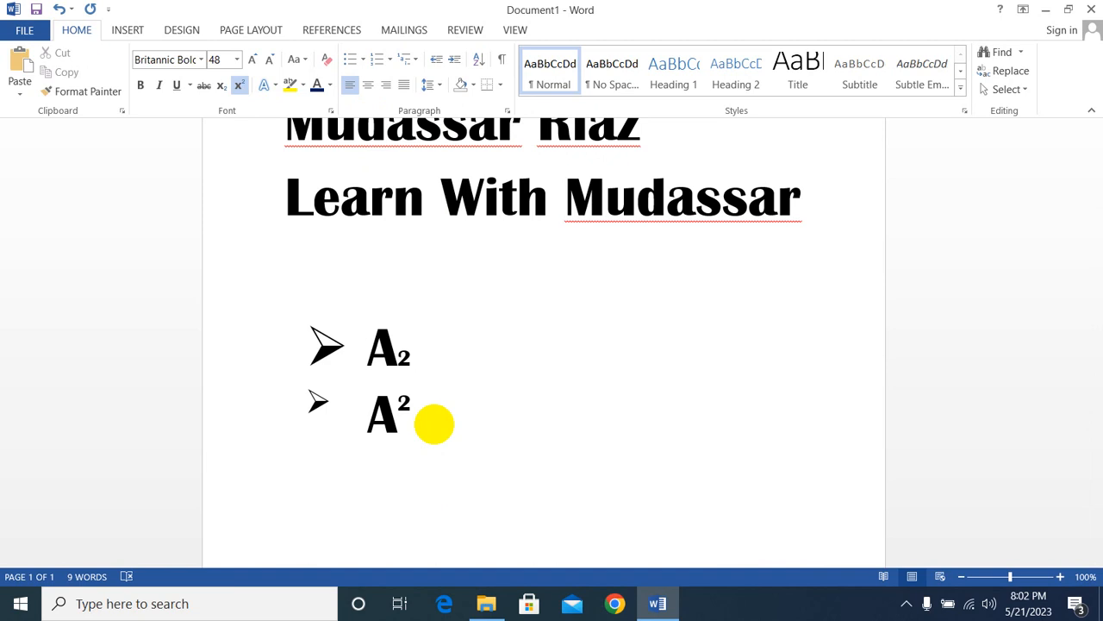
key(BackSpace)
key(BackSpace)
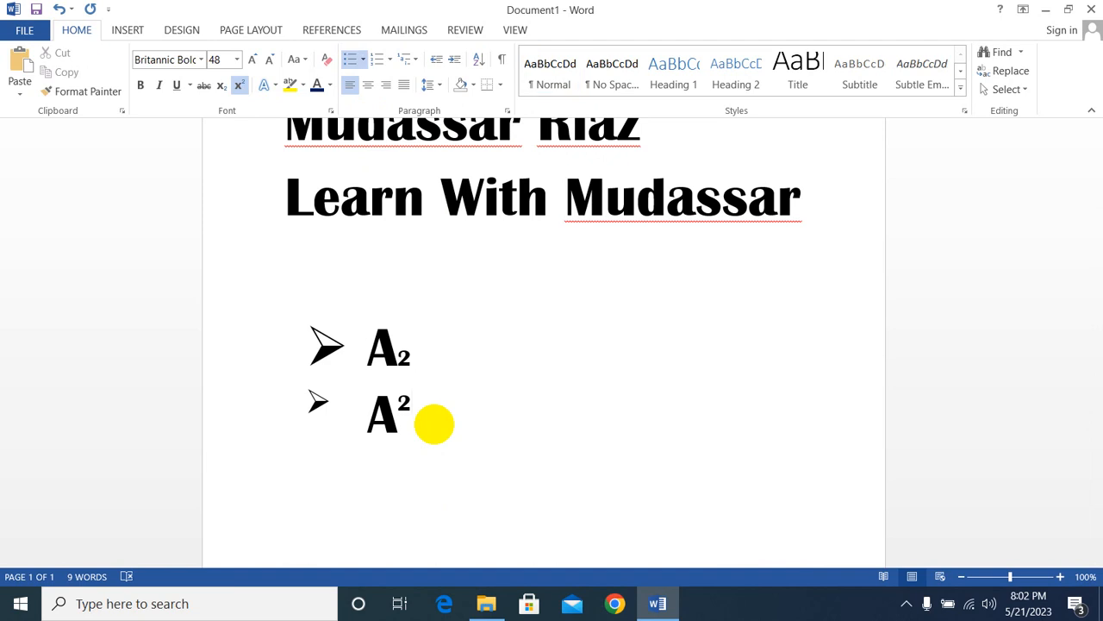
Step: Add three bulleted items below the A with superscript 2: gjsdhj, jsdjshk and jjsdhask
key(Return)
text(gjsdhj)
key(Return)
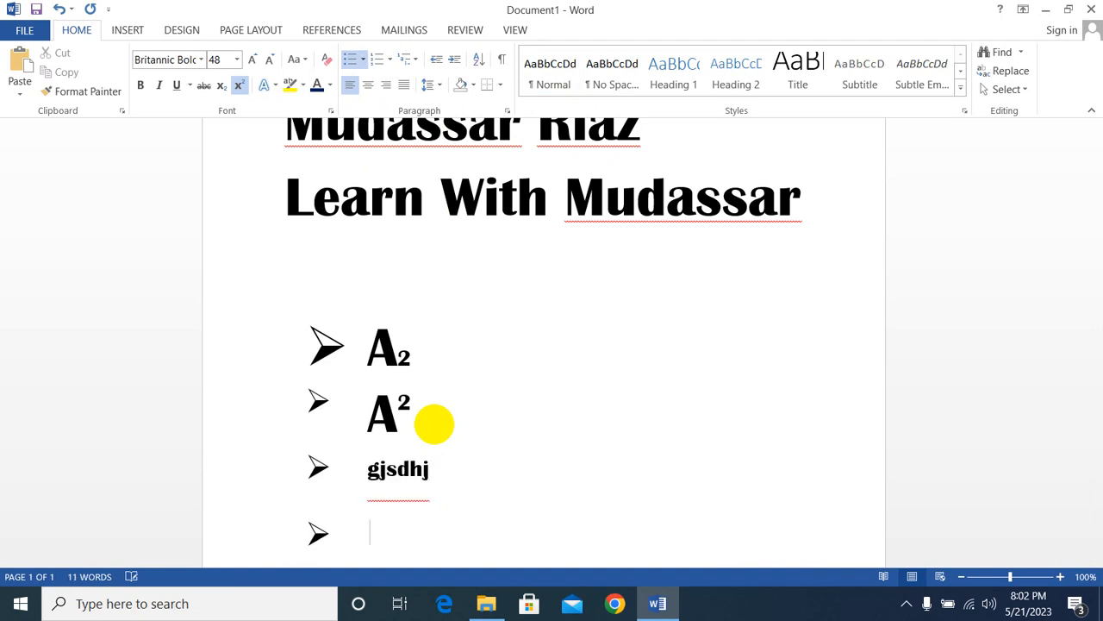
key(Return)
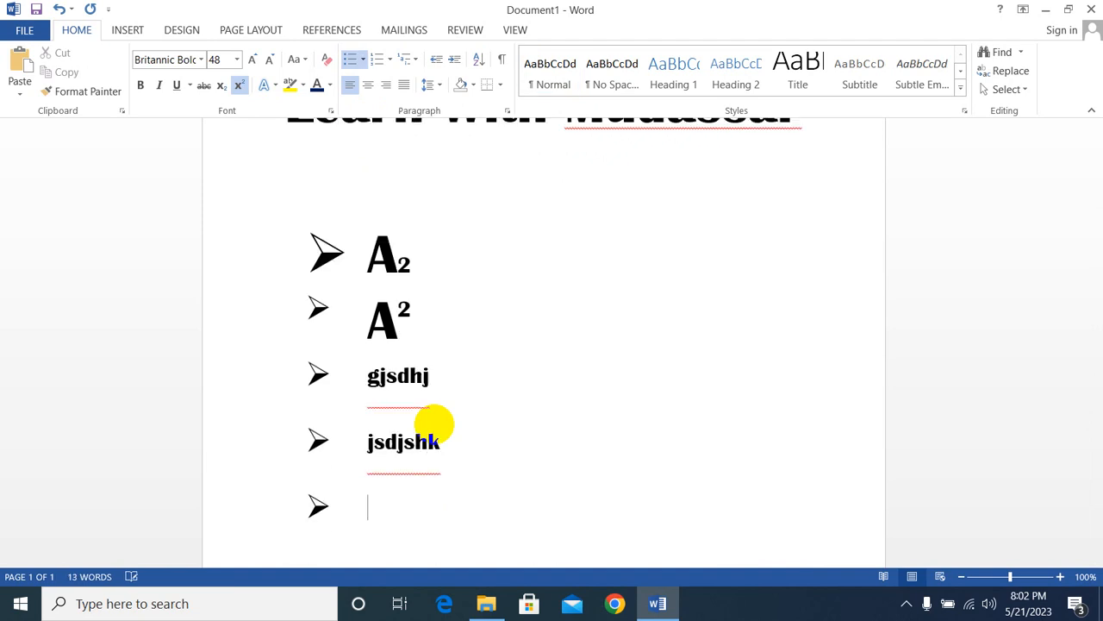
text(jjsdhask)
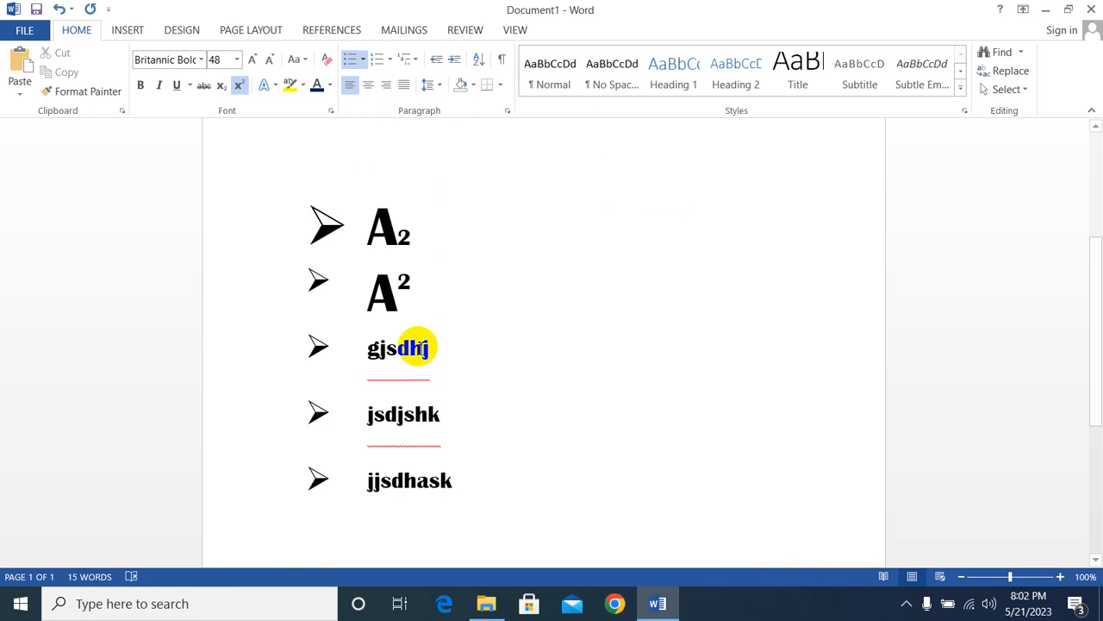
Step: Preview the numbering library formats on the list without applying one, and select all the list's arrow bullets
click(389, 64)
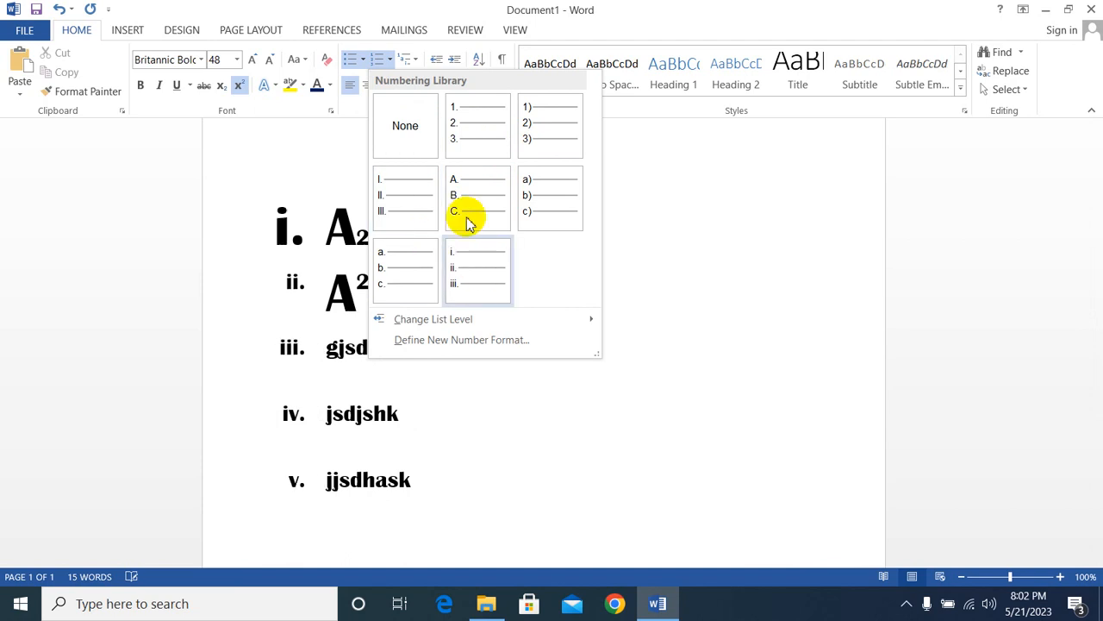
click(790, 242)
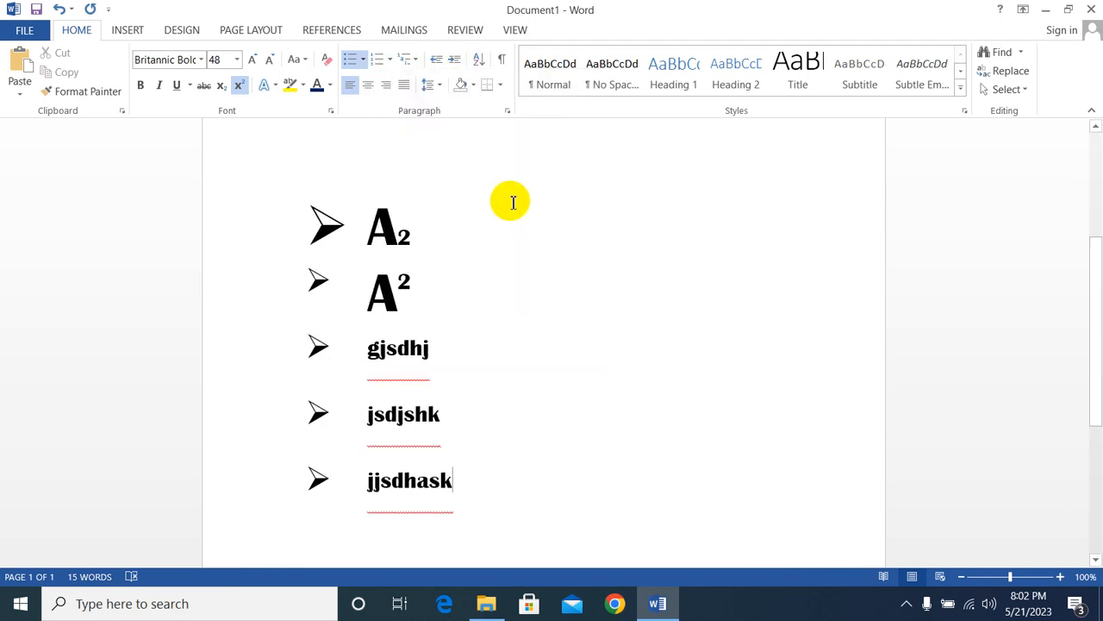
drag(312, 229, 441, 454)
Step: Undo the three filler items added below the A with superscript 2
key(ctrl+z)
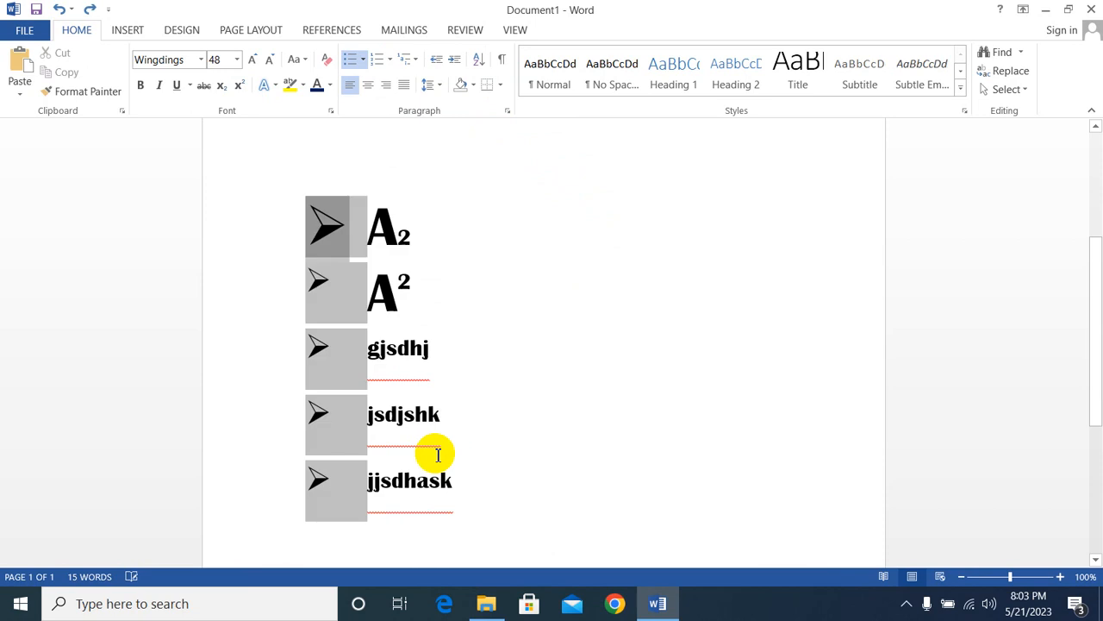
key(ctrl+z)
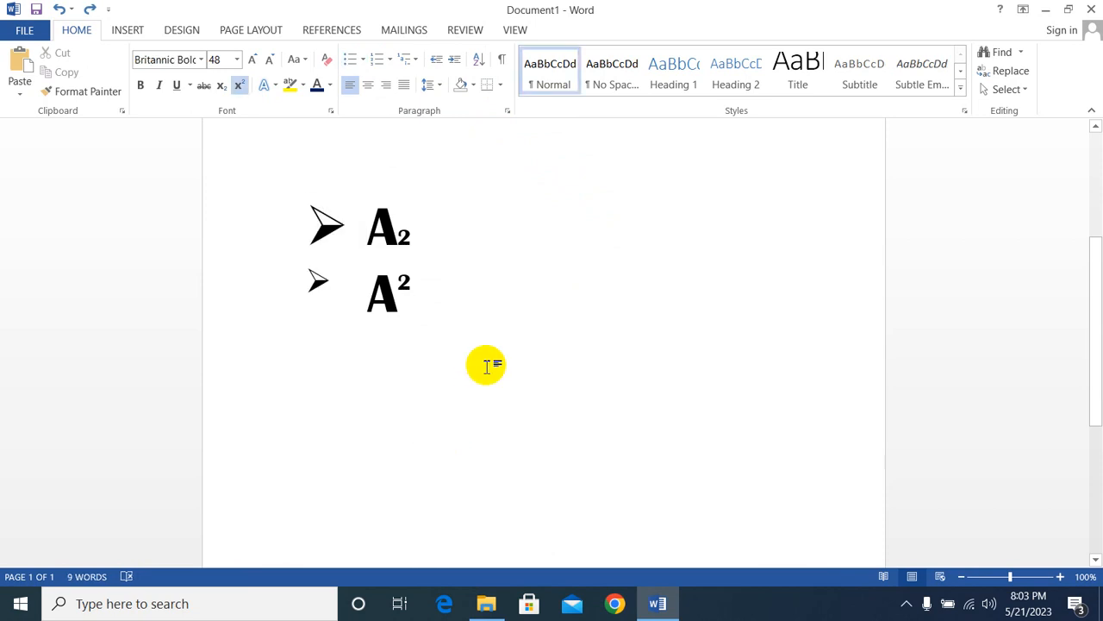
scroll(482, 362, up, 3)
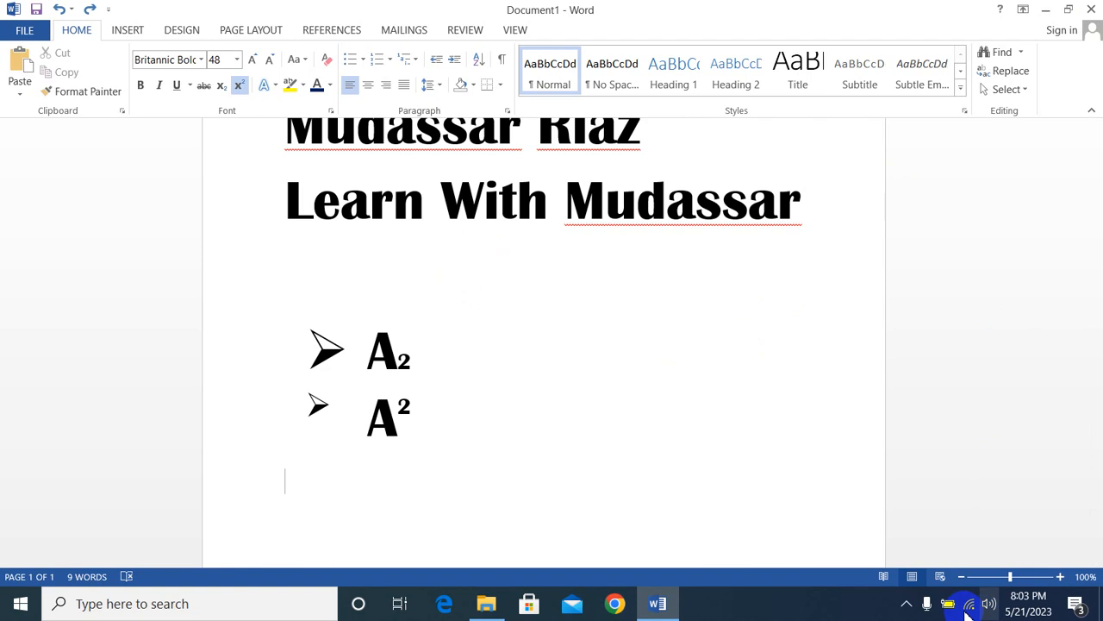
click(905, 606)
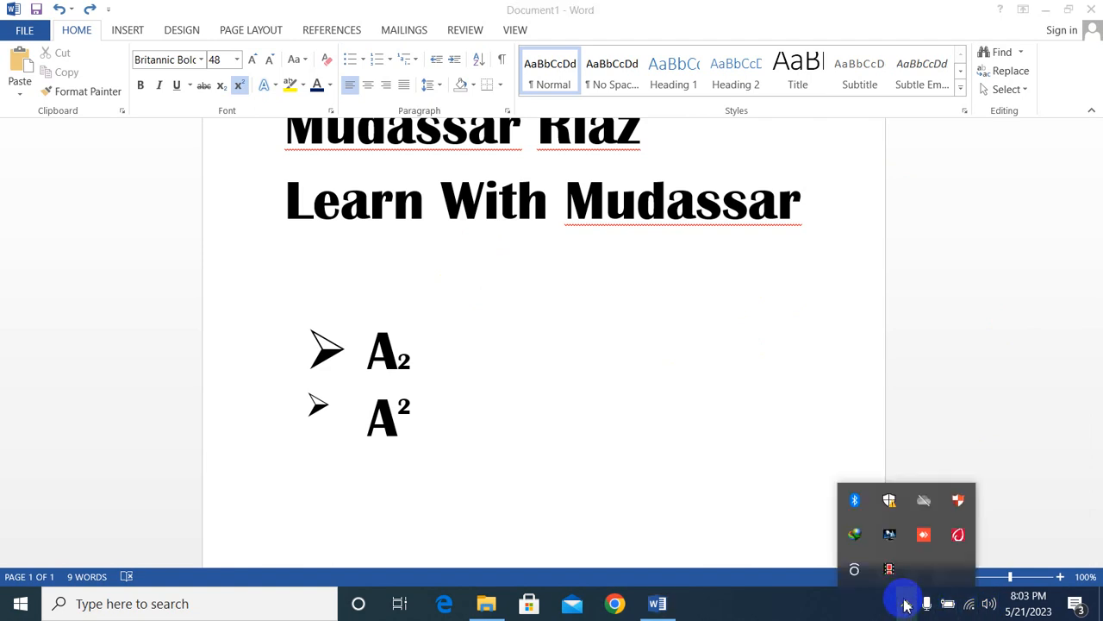